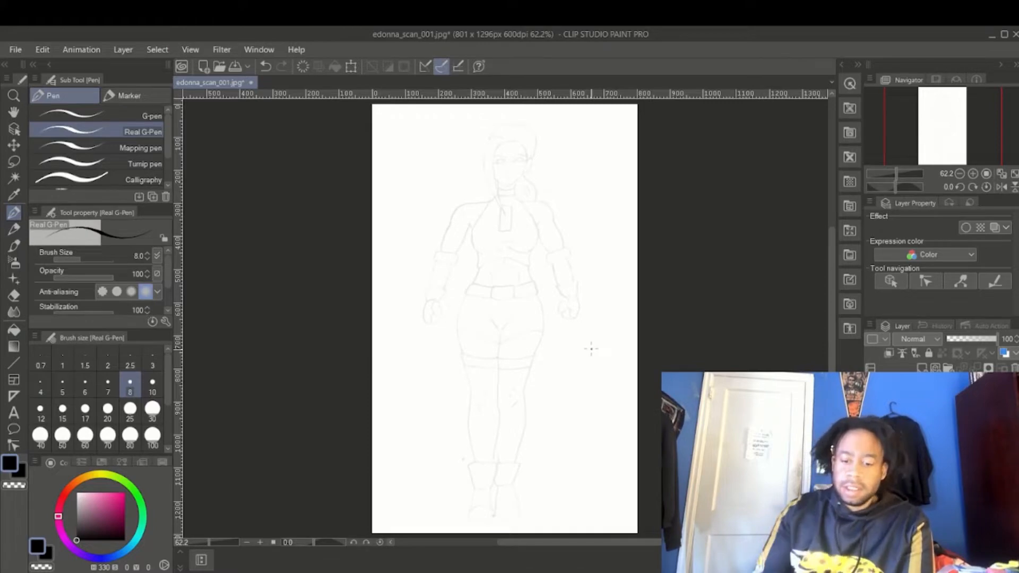
- Try to ink the top contour of the hair over the sketch with the Real G-Pen at size 8
{"action": "scroll", "coordinate": [591, 349], "scroll_direction": "up", "scroll_amount": 3}
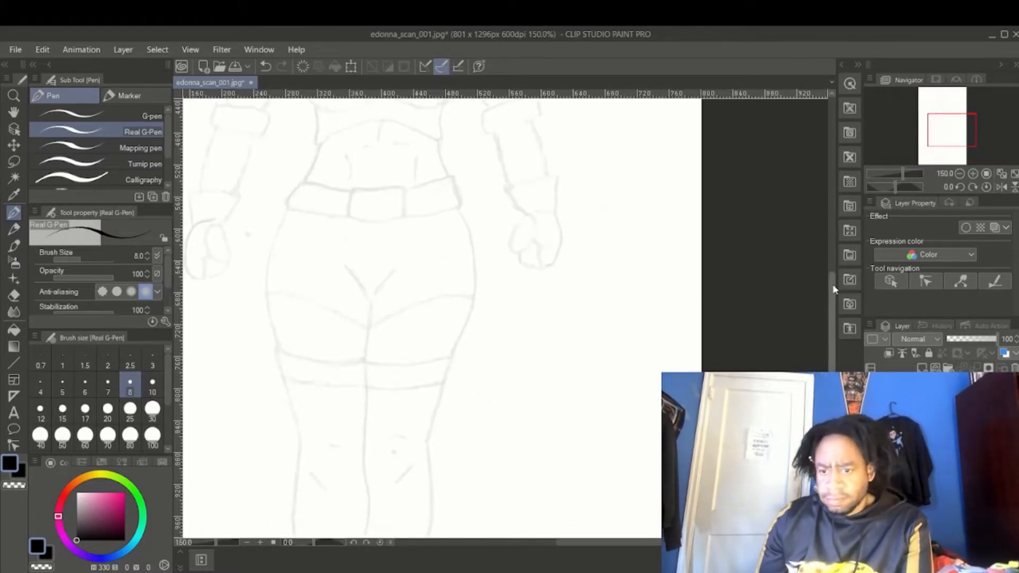
{"action": "scroll", "coordinate": [825, 234], "scroll_direction": "up", "scroll_amount": 10}
{"action": "scroll", "coordinate": [820, 196], "scroll_direction": "up", "scroll_amount": 2}
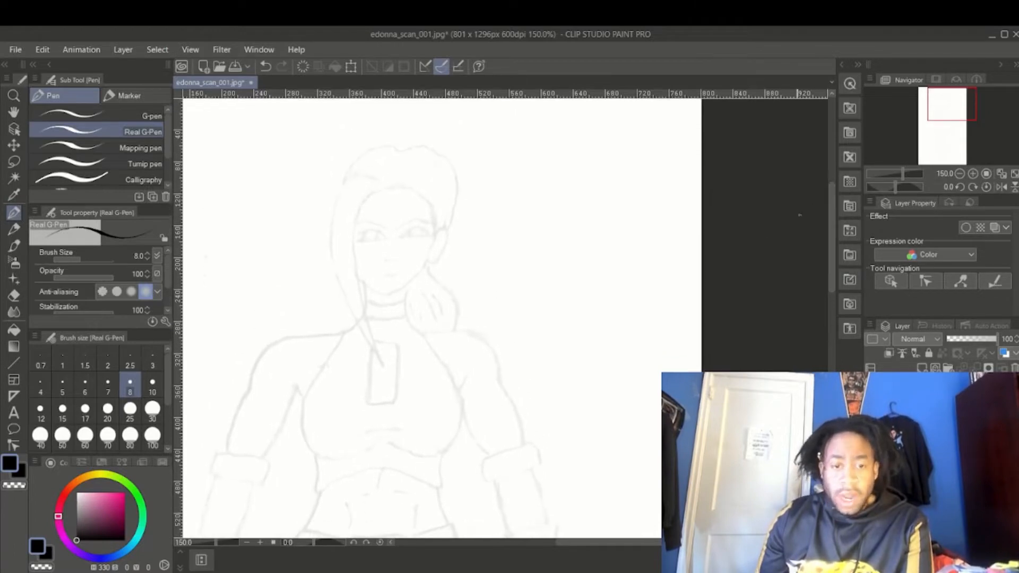
{"action": "left_click_drag", "start_coordinate": [596, 541], "coordinate": [569, 539]}
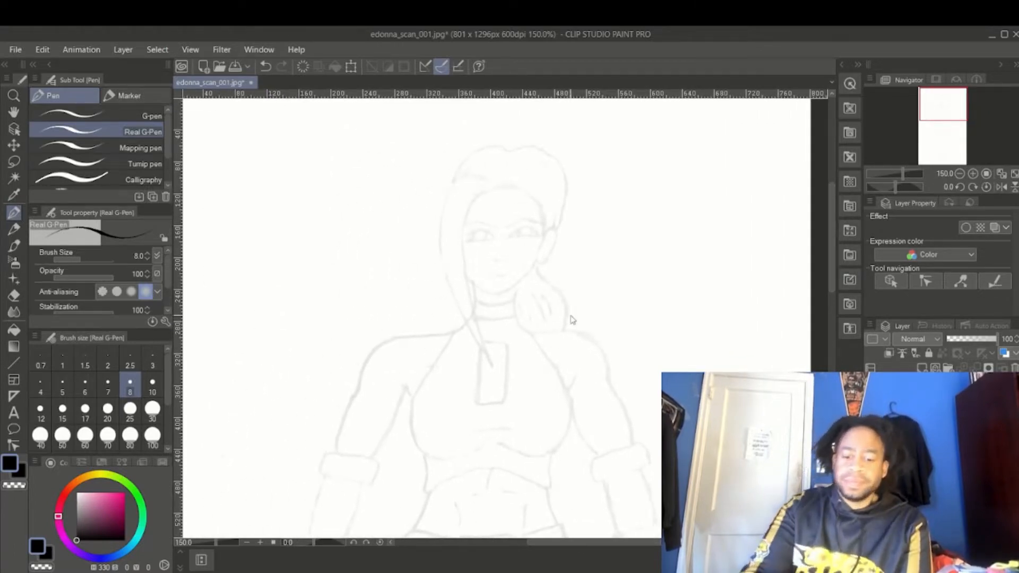
{"action": "scroll", "coordinate": [572, 320], "scroll_direction": "up", "scroll_amount": 2}
{"action": "scroll", "coordinate": [571, 318], "scroll_direction": "down", "scroll_amount": 1}
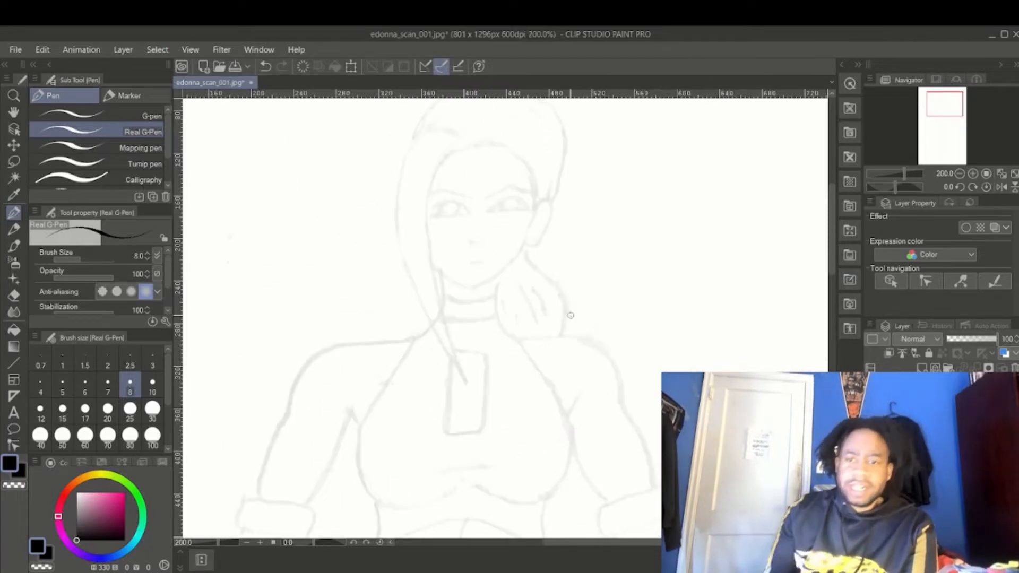
{"action": "scroll", "coordinate": [692, 226], "scroll_direction": "up", "scroll_amount": 3}
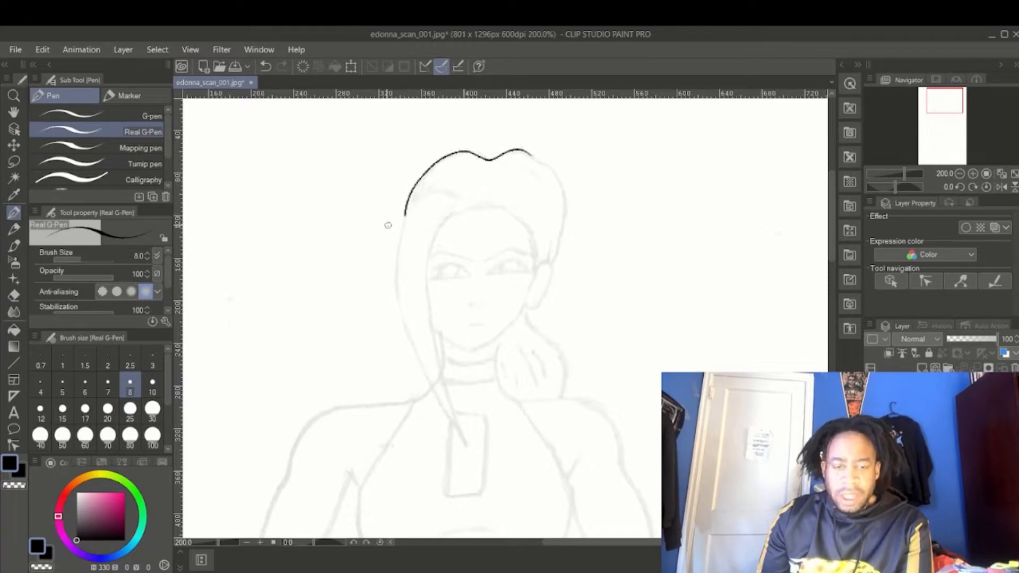
- Undo the inked strokes along the top of the hair
{"action": "double_click", "coordinate": [43, 39]}
{"action": "left_click", "coordinate": [40, 49]}
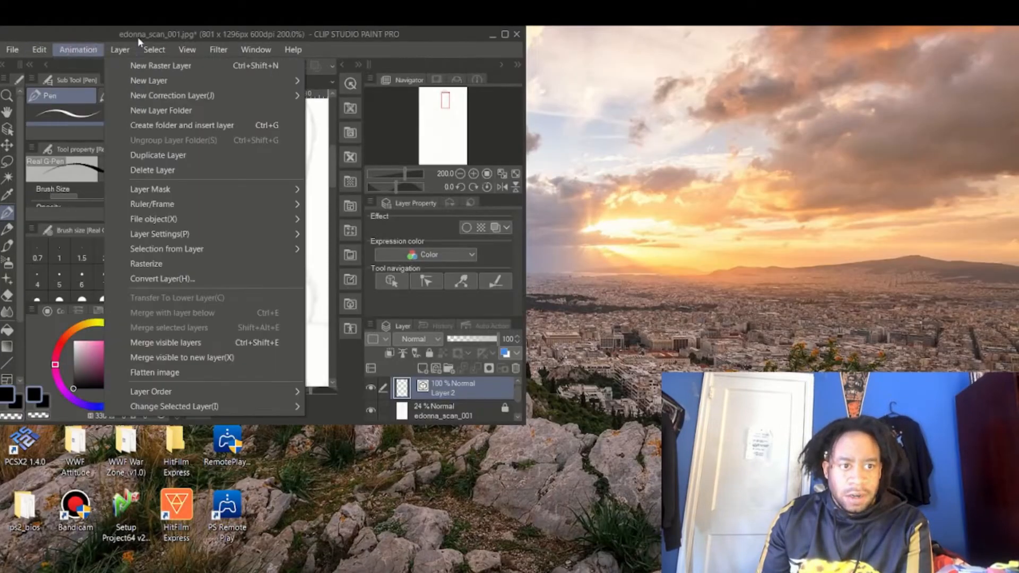
{"action": "left_click", "coordinate": [500, 39]}
{"action": "left_click", "coordinate": [505, 34]}
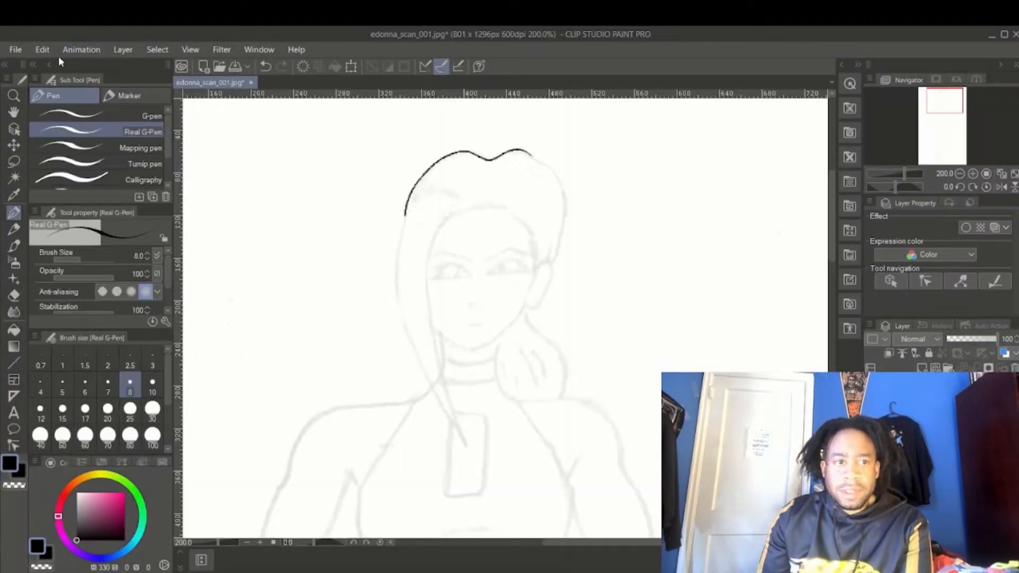
{"action": "left_click", "coordinate": [42, 50]}
{"action": "left_click", "coordinate": [66, 64]}
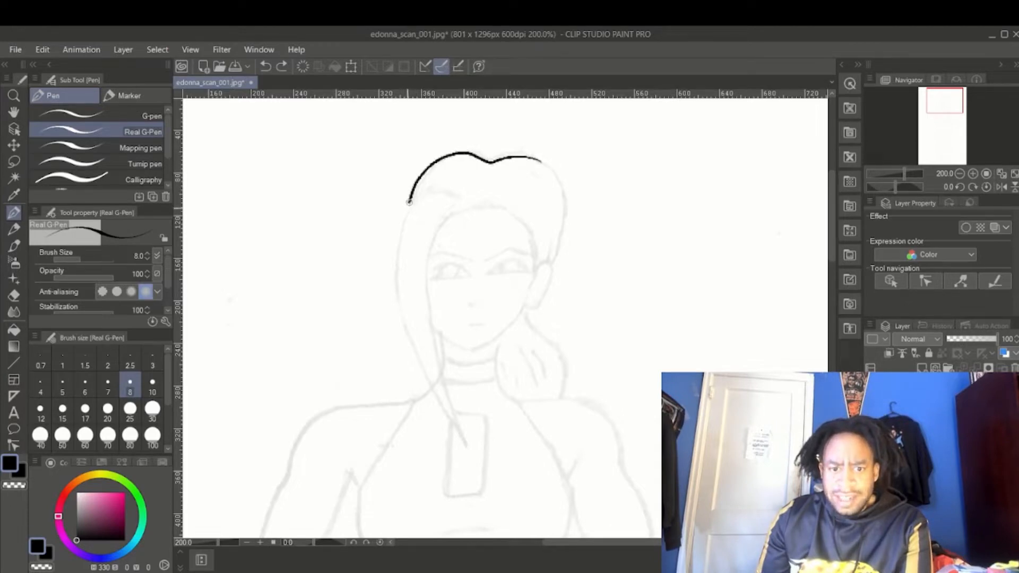
{"action": "left_click", "coordinate": [40, 51]}
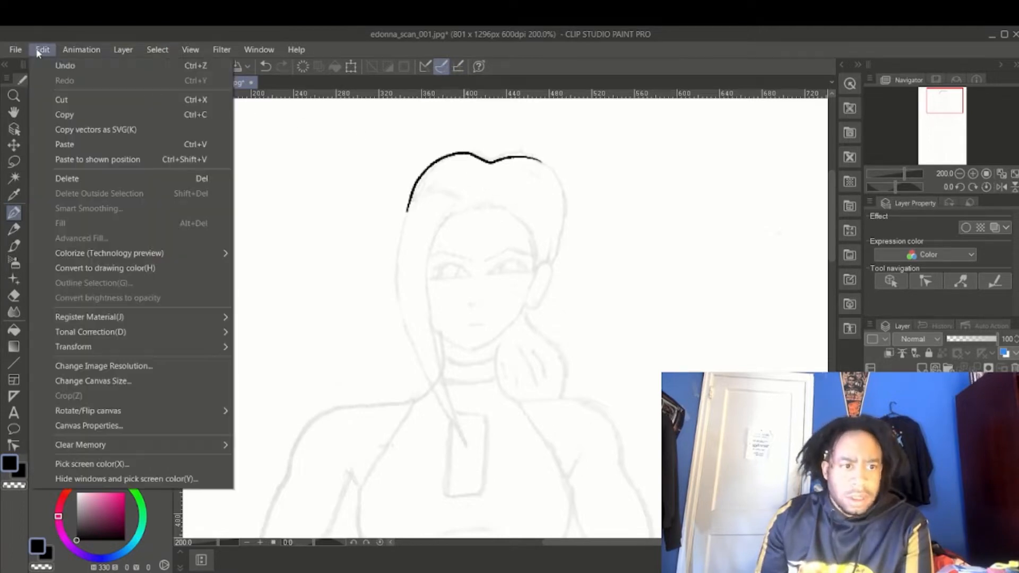
{"action": "left_click", "coordinate": [59, 66]}
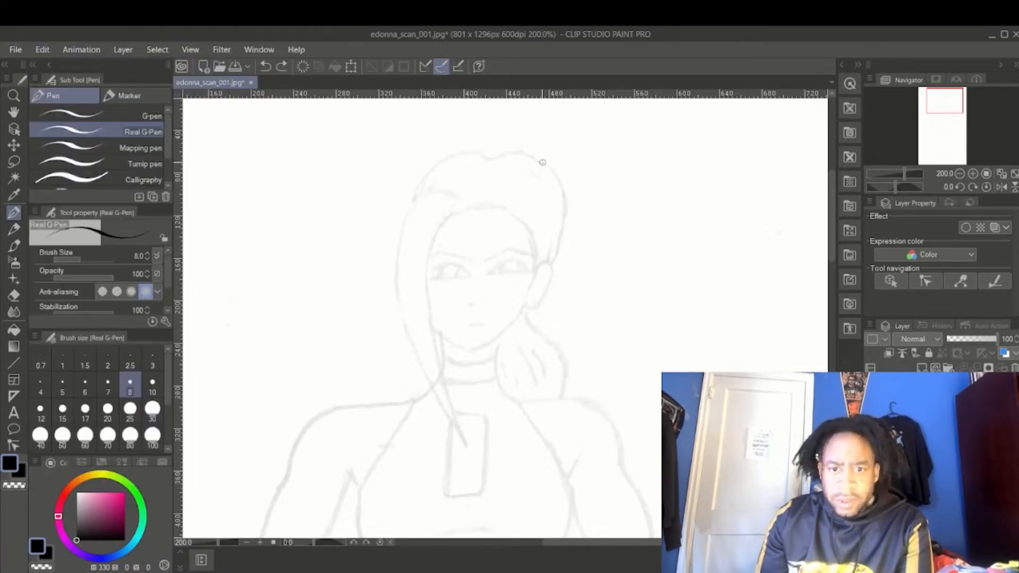
- Ink the outer contour of the hair around the top and sides of the head with the Real G-Pen
{"action": "scroll", "coordinate": [371, 231], "scroll_direction": "up", "scroll_amount": 2}
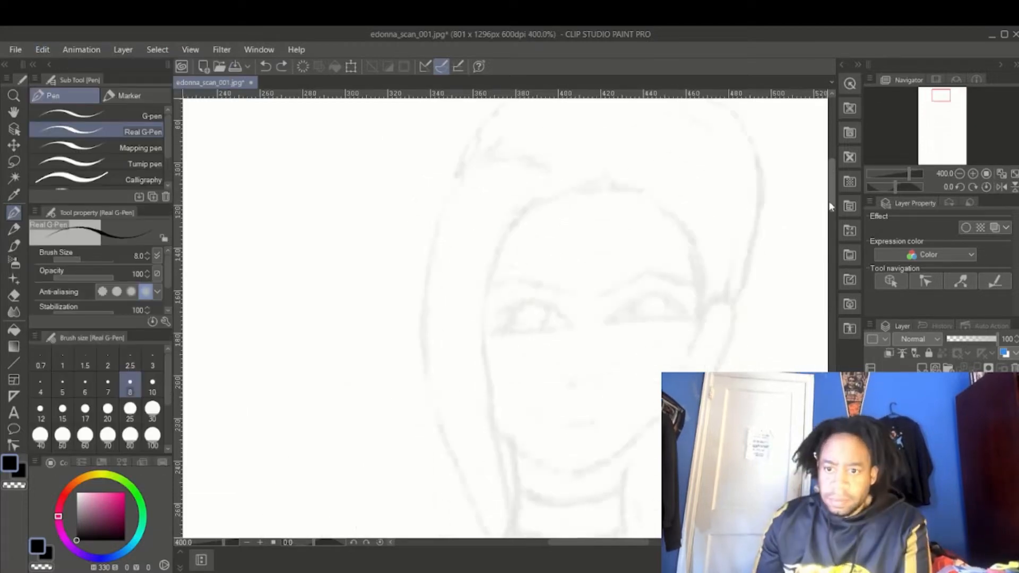
{"action": "left_click_drag", "start_coordinate": [831, 207], "coordinate": [831, 197]}
{"action": "mouse_move", "coordinate": [588, 188]}
{"action": "left_mouse_down"}
{"action": "mouse_move", "coordinate": [515, 176]}
{"action": "mouse_move", "coordinate": [433, 325]}
{"action": "mouse_move", "coordinate": [610, 177]}
{"action": "mouse_move", "coordinate": [753, 342]}
{"action": "mouse_move", "coordinate": [731, 411]}
{"action": "left_mouse_up"}
- Ink both edges of the long side-swept hair strand, from the forehead curl down to its pointed tip
{"action": "left_click_drag", "start_coordinate": [832, 193], "coordinate": [832, 210]}
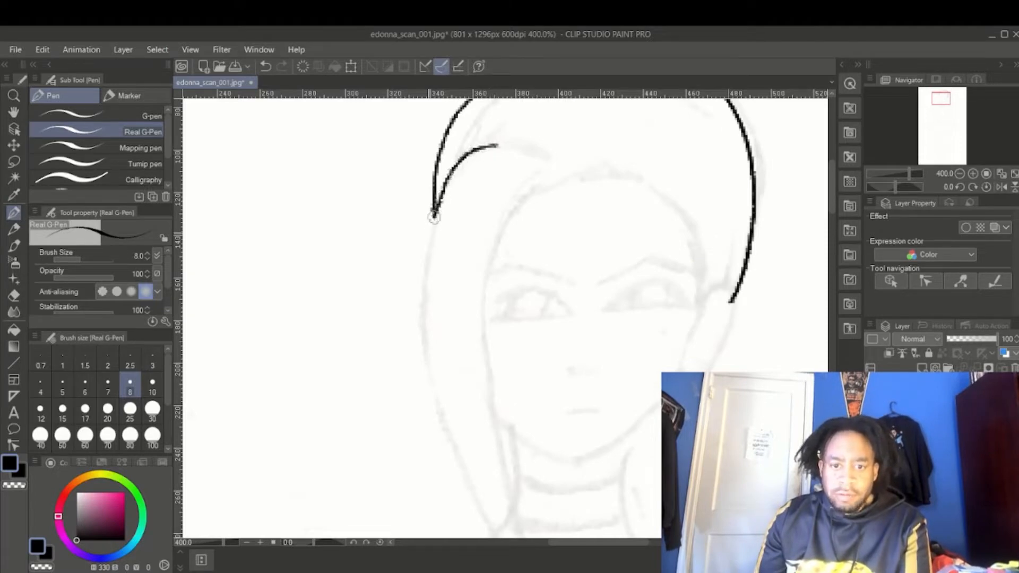
{"action": "mouse_move", "coordinate": [424, 264]}
{"action": "left_mouse_down"}
{"action": "mouse_move", "coordinate": [422, 361]}
{"action": "mouse_move", "coordinate": [448, 456]}
{"action": "left_mouse_up"}
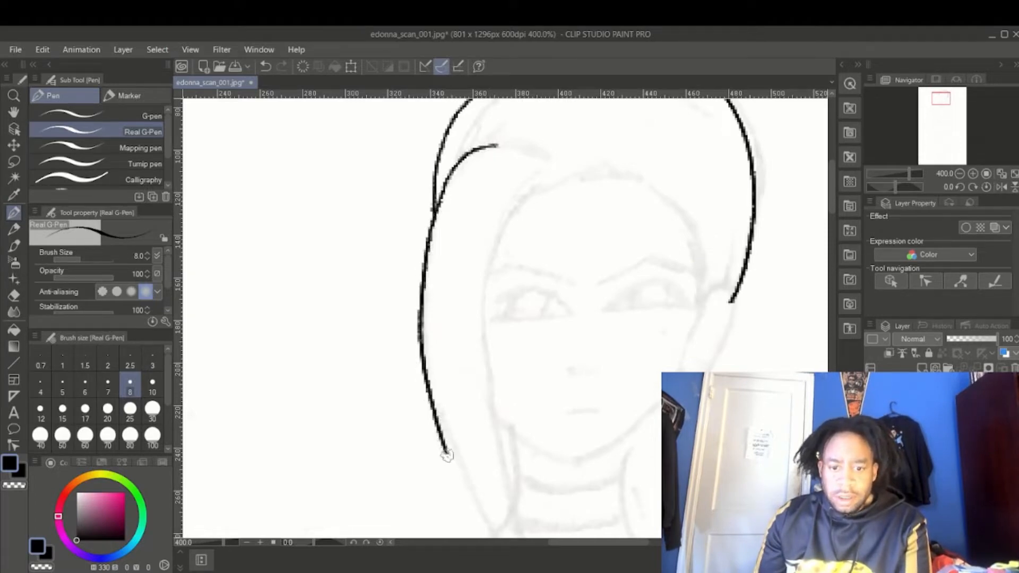
{"action": "left_click_drag", "start_coordinate": [474, 510], "coordinate": [488, 535]}
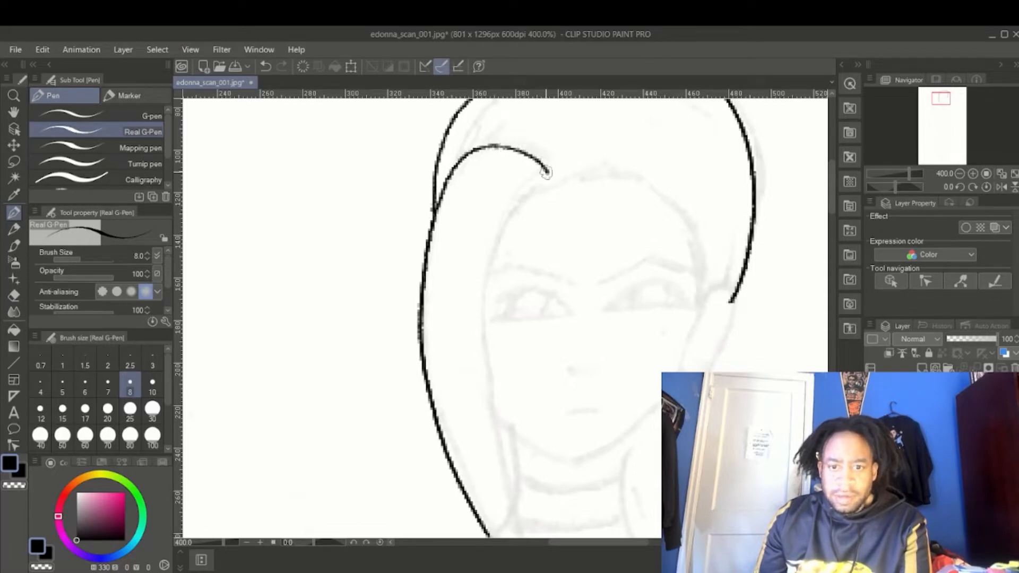
{"action": "left_click_drag", "start_coordinate": [831, 194], "coordinate": [831, 200]}
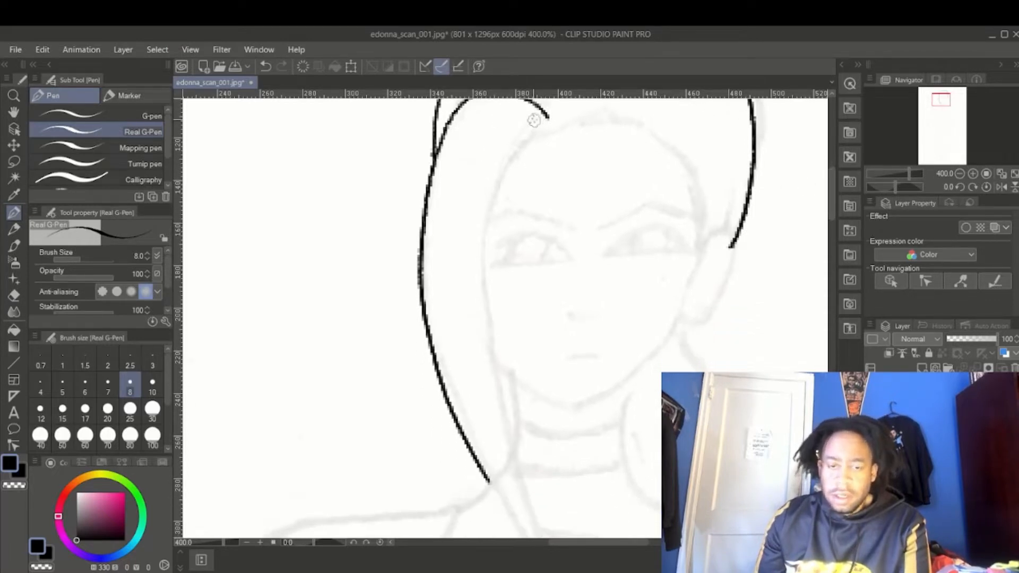
{"action": "mouse_move", "coordinate": [536, 132]}
{"action": "left_mouse_down"}
{"action": "mouse_move", "coordinate": [499, 182]}
{"action": "mouse_move", "coordinate": [490, 364]}
{"action": "mouse_move", "coordinate": [512, 526]}
{"action": "left_mouse_up"}
{"action": "scroll", "coordinate": [552, 209], "scroll_direction": "up", "scroll_amount": 2}
{"action": "left_click_drag", "start_coordinate": [552, 208], "coordinate": [546, 215]}
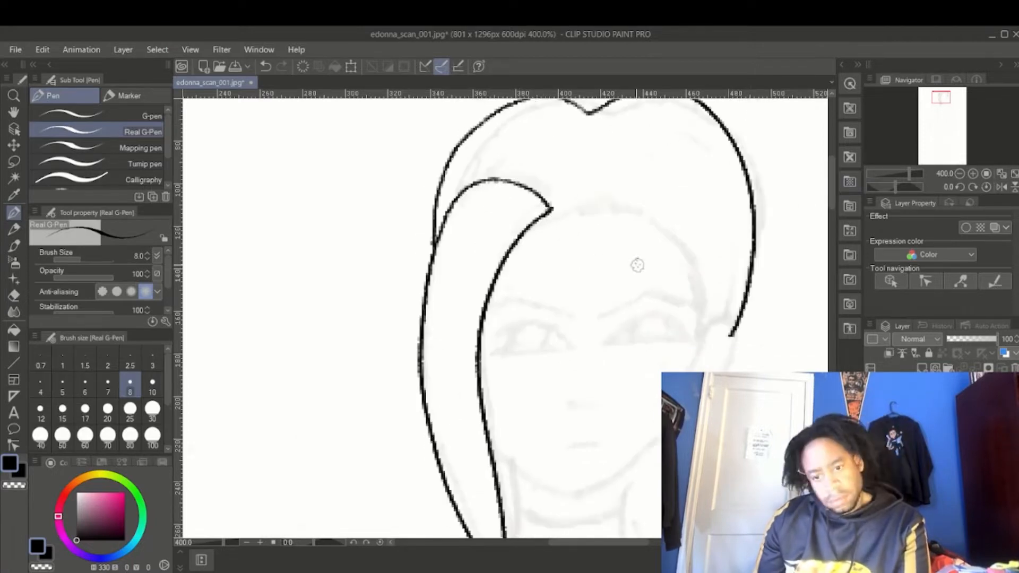
- Ink a headband across the forehead and erase the hair line crossing its end with the Hard eraser at size 7
{"action": "mouse_move", "coordinate": [492, 288]}
{"action": "left_mouse_down"}
{"action": "mouse_move", "coordinate": [648, 282]}
{"action": "mouse_move", "coordinate": [743, 314]}
{"action": "mouse_move", "coordinate": [762, 277]}
{"action": "left_mouse_up"}
{"action": "left_click_drag", "start_coordinate": [552, 213], "coordinate": [598, 213]}
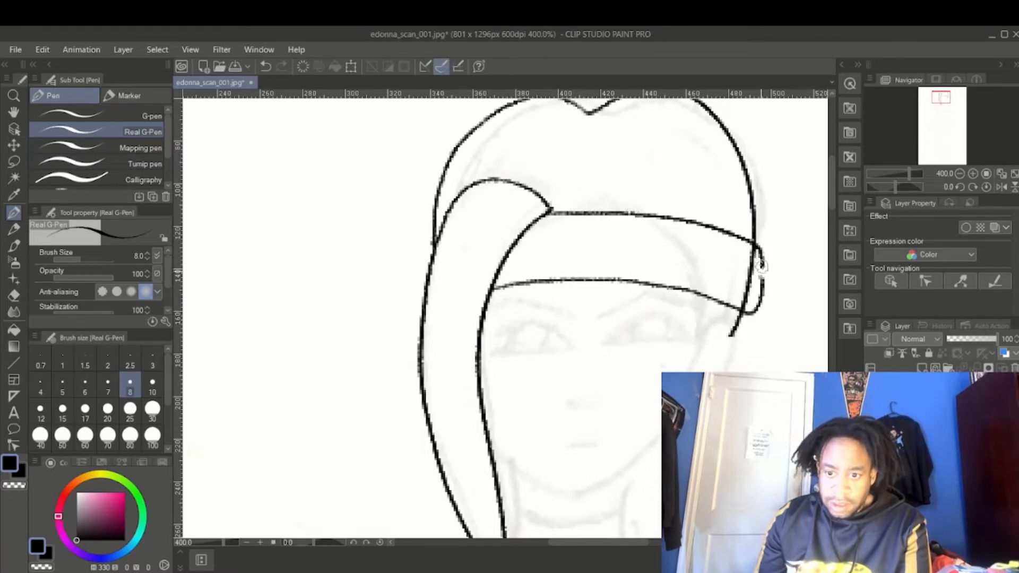
{"action": "left_click", "coordinate": [13, 295]}
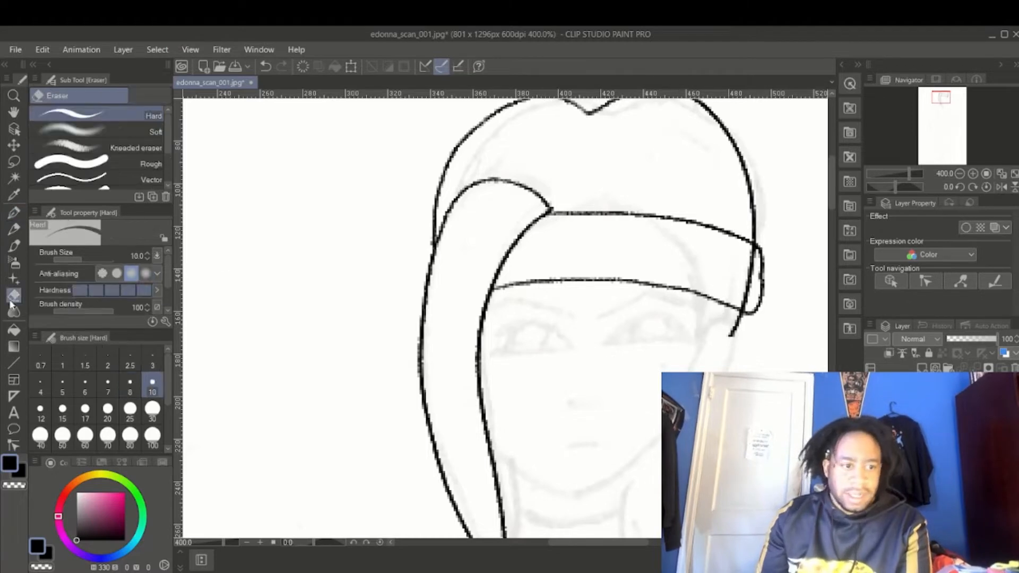
{"action": "left_click", "coordinate": [108, 383]}
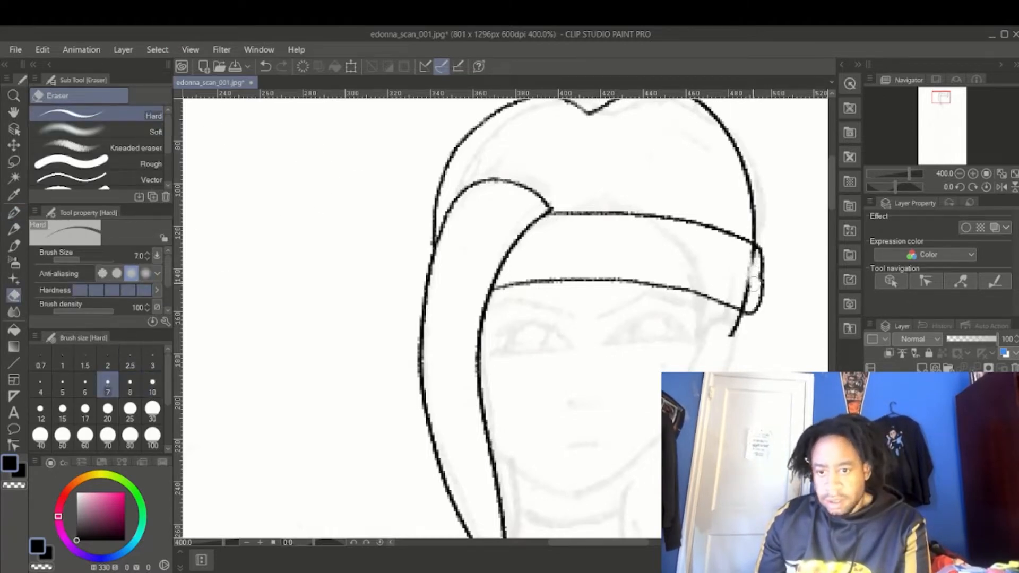
{"action": "left_click_drag", "start_coordinate": [754, 272], "coordinate": [748, 257]}
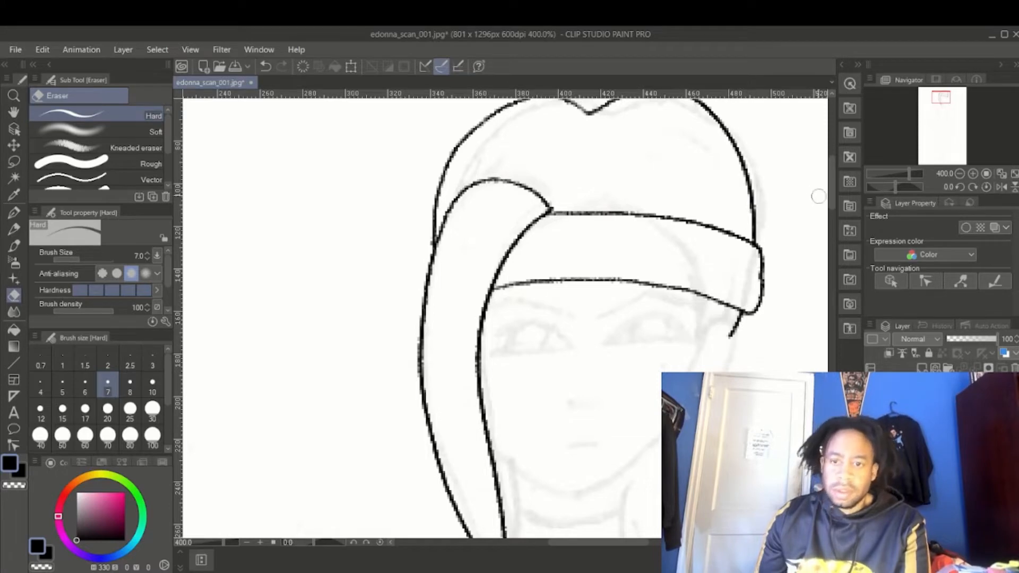
- Ink the jawline with the Real G-Pen from the hair strand around the chin up to the ear, leaving nothing selected
{"action": "left_click_drag", "start_coordinate": [829, 183], "coordinate": [828, 195]}
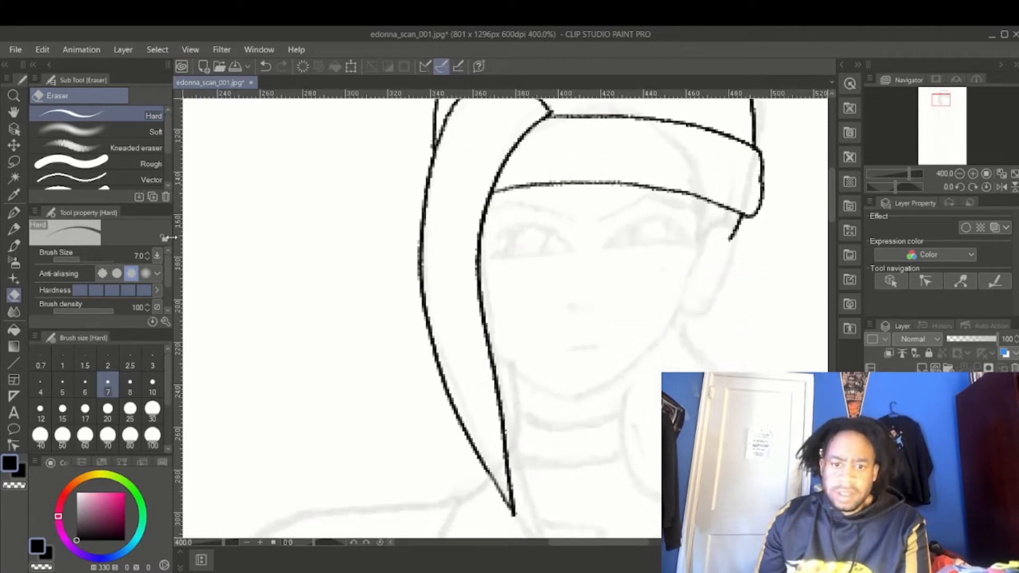
{"action": "left_click", "coordinate": [14, 212]}
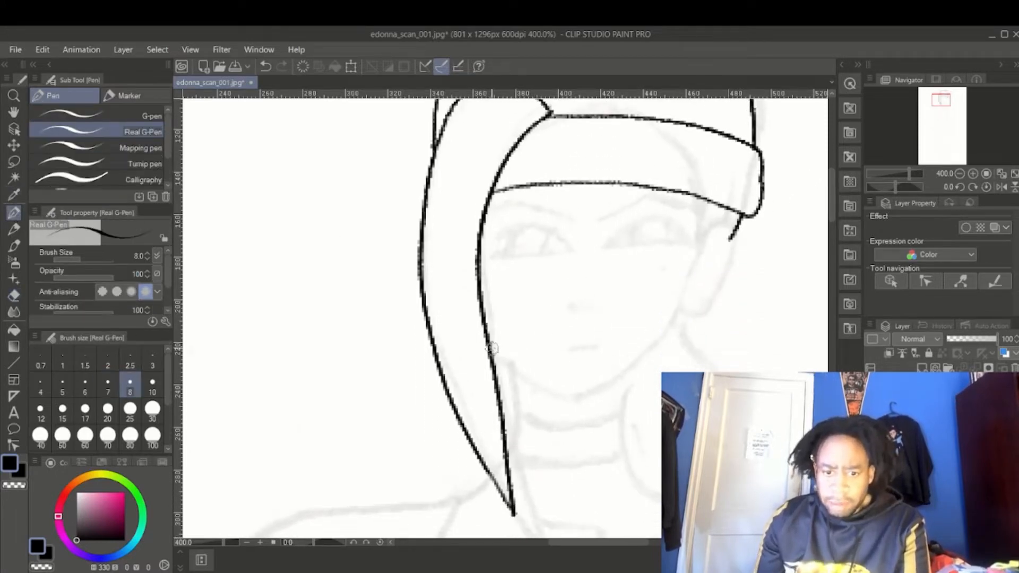
{"action": "left_click", "coordinate": [15, 178]}
{"action": "left_click", "coordinate": [329, 276]}
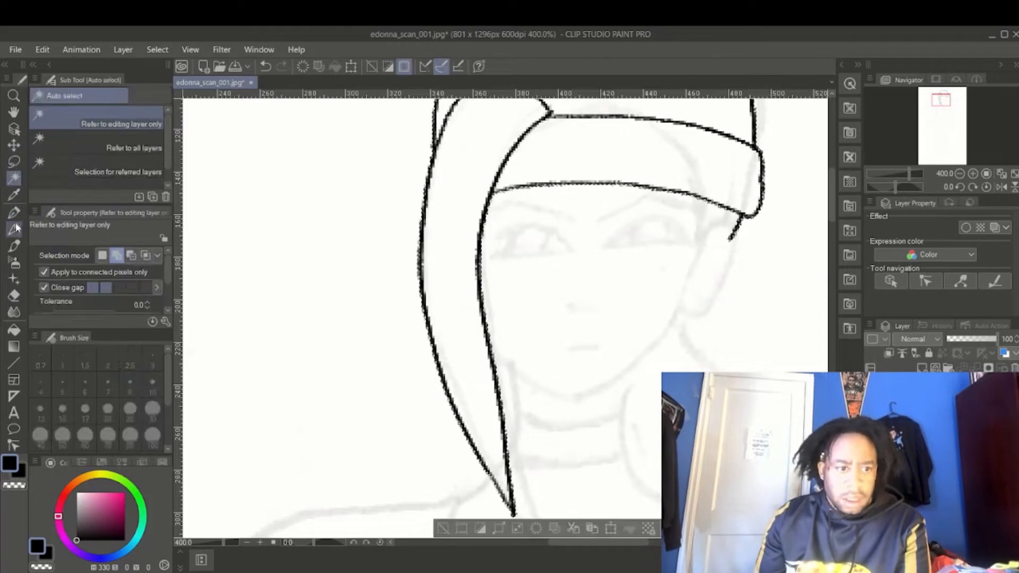
{"action": "left_click", "coordinate": [15, 213]}
{"action": "left_click_drag", "start_coordinate": [494, 358], "coordinate": [574, 406]}
{"action": "key", "text": "ctrl+z"}
{"action": "left_click_drag", "start_coordinate": [494, 357], "coordinate": [575, 399]}
{"action": "left_click_drag", "start_coordinate": [713, 228], "coordinate": [638, 354]}
{"action": "left_click", "coordinate": [42, 50]}
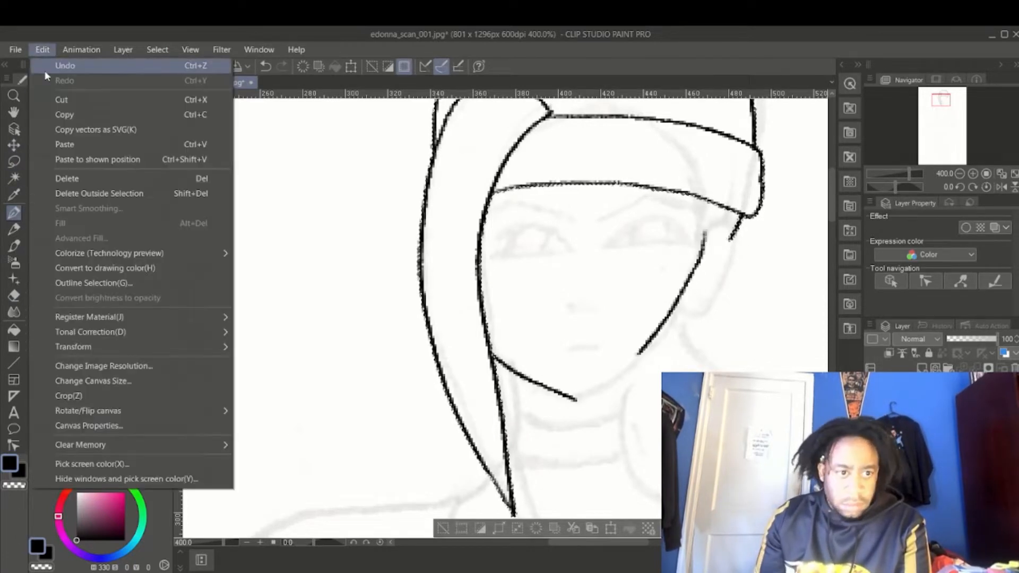
{"action": "left_click", "coordinate": [45, 66]}
{"action": "mouse_move", "coordinate": [574, 399]}
{"action": "left_mouse_down"}
{"action": "mouse_move", "coordinate": [663, 341]}
{"action": "mouse_move", "coordinate": [742, 215]}
{"action": "mouse_move", "coordinate": [684, 313]}
{"action": "mouse_move", "coordinate": [716, 260]}
{"action": "left_mouse_up"}
{"action": "key", "text": "ctrl+d"}
- Ink the ear beside the headband with its inner fold, and add short lines for the nose and mouth
{"action": "left_click", "coordinate": [14, 262]}
{"action": "left_click", "coordinate": [14, 295]}
{"action": "left_click", "coordinate": [14, 213]}
{"action": "left_click_drag", "start_coordinate": [721, 254], "coordinate": [723, 269]}
{"action": "left_click_drag", "start_coordinate": [567, 309], "coordinate": [591, 312]}
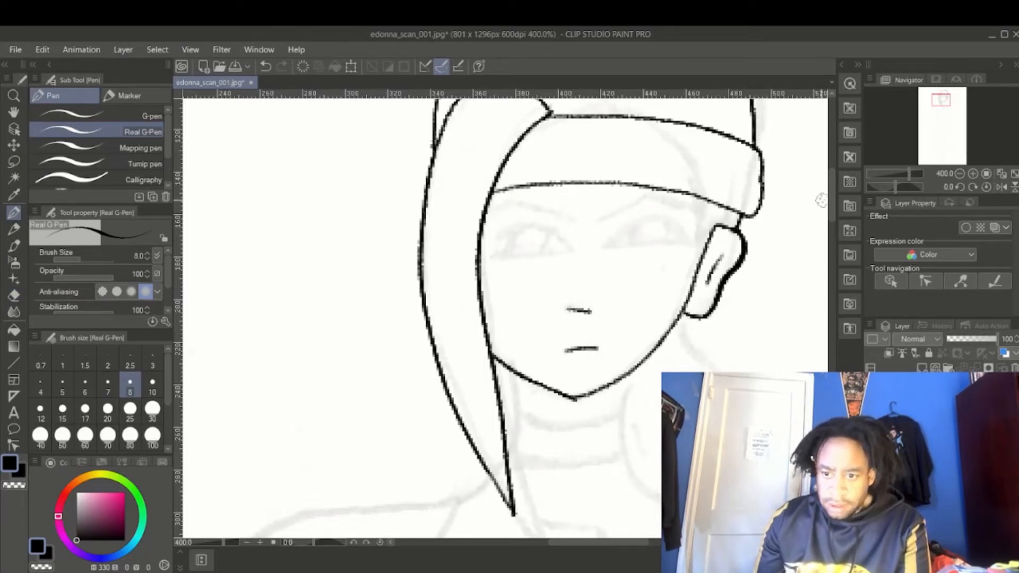
- Ink two thick, angled eyebrows just below the headband
{"action": "left_click_drag", "start_coordinate": [831, 200], "coordinate": [832, 195]}
{"action": "mouse_move", "coordinate": [487, 253]}
{"action": "left_mouse_down"}
{"action": "mouse_move", "coordinate": [516, 246]}
{"action": "mouse_move", "coordinate": [571, 263]}
{"action": "left_mouse_up"}
{"action": "mouse_move", "coordinate": [685, 249]}
{"action": "left_mouse_down"}
{"action": "mouse_move", "coordinate": [643, 238]}
{"action": "mouse_move", "coordinate": [573, 265]}
{"action": "left_mouse_up"}
{"action": "left_click", "coordinate": [14, 295]}
{"action": "left_click", "coordinate": [14, 212]}
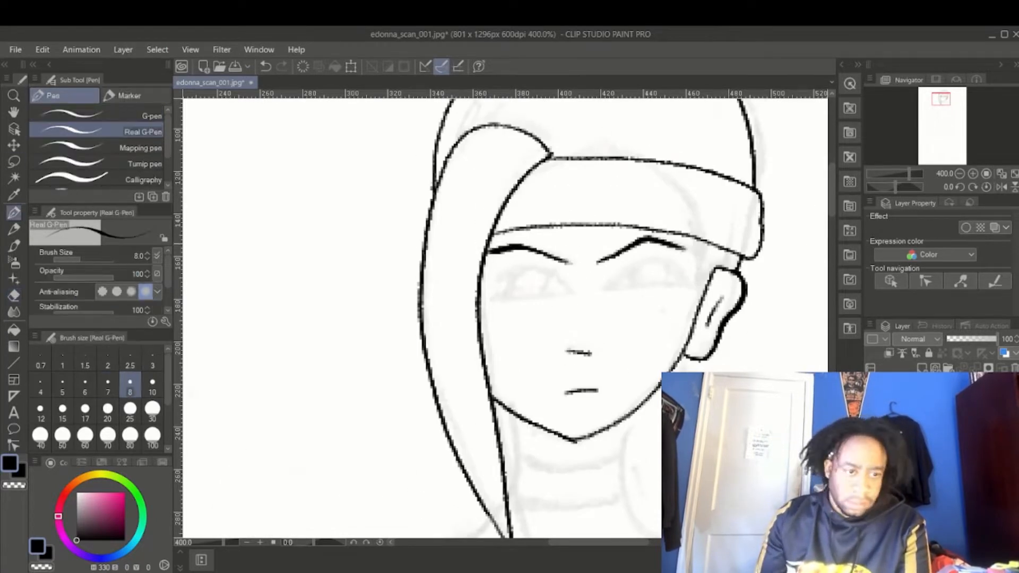
- Outline both eyes with the Real G-Pen at size 6, each with a flat lower lid and an arched upper lid
{"action": "scroll", "coordinate": [674, 360], "scroll_direction": "up", "scroll_amount": 3}
{"action": "left_click", "coordinate": [85, 382]}
{"action": "mouse_move", "coordinate": [307, 226]}
{"action": "left_mouse_down"}
{"action": "mouse_move", "coordinate": [466, 229]}
{"action": "mouse_move", "coordinate": [401, 220]}
{"action": "mouse_move", "coordinate": [466, 205]}
{"action": "mouse_move", "coordinate": [348, 179]}
{"action": "mouse_move", "coordinate": [302, 227]}
{"action": "left_mouse_up"}
{"action": "key", "text": "ctrl+z"}
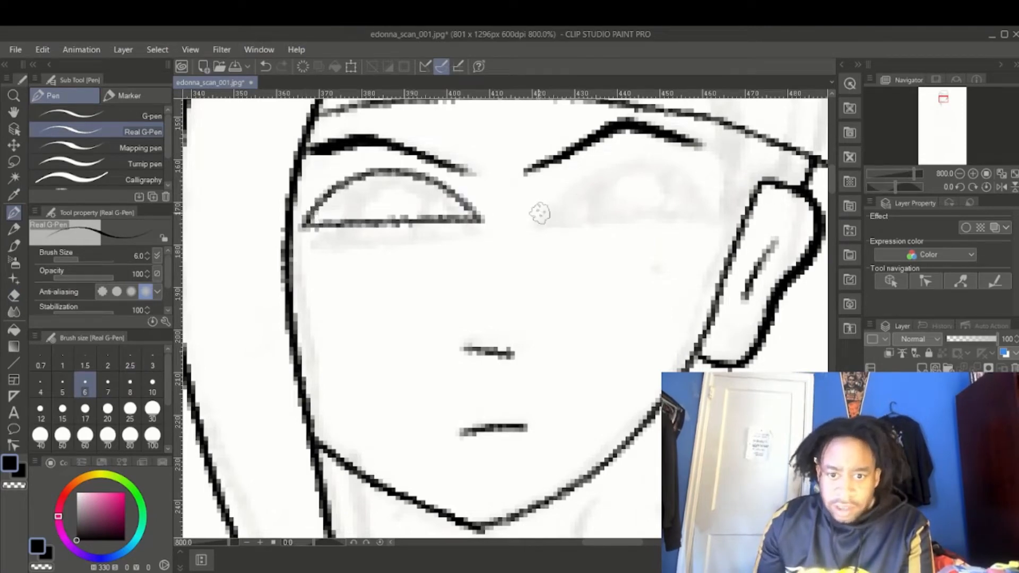
{"action": "left_click_drag", "start_coordinate": [537, 219], "coordinate": [720, 210]}
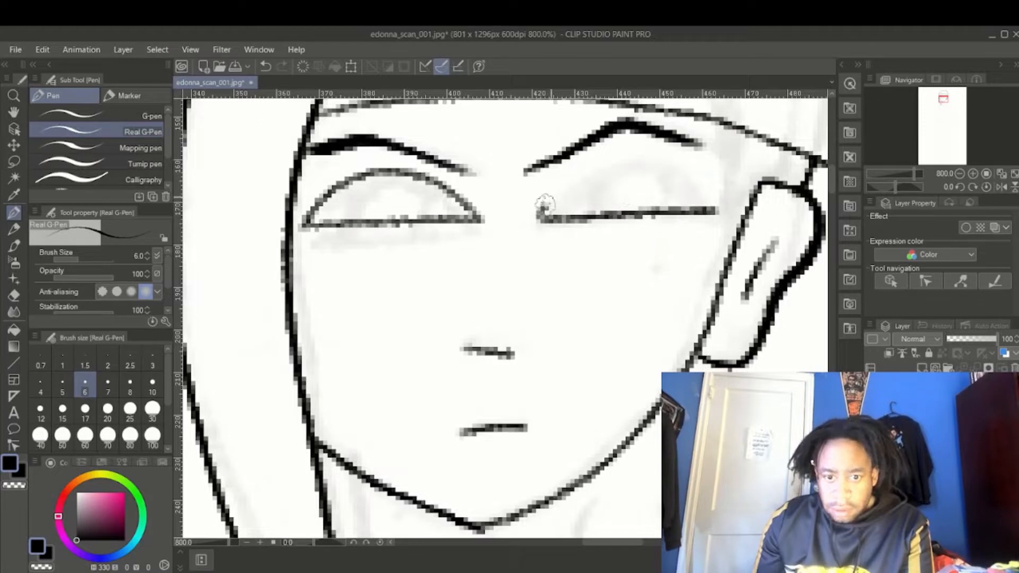
{"action": "mouse_move", "coordinate": [544, 203]}
{"action": "left_mouse_down"}
{"action": "mouse_move", "coordinate": [577, 174]}
{"action": "mouse_move", "coordinate": [637, 161]}
{"action": "mouse_move", "coordinate": [681, 175]}
{"action": "mouse_move", "coordinate": [717, 209]}
{"action": "left_mouse_up"}
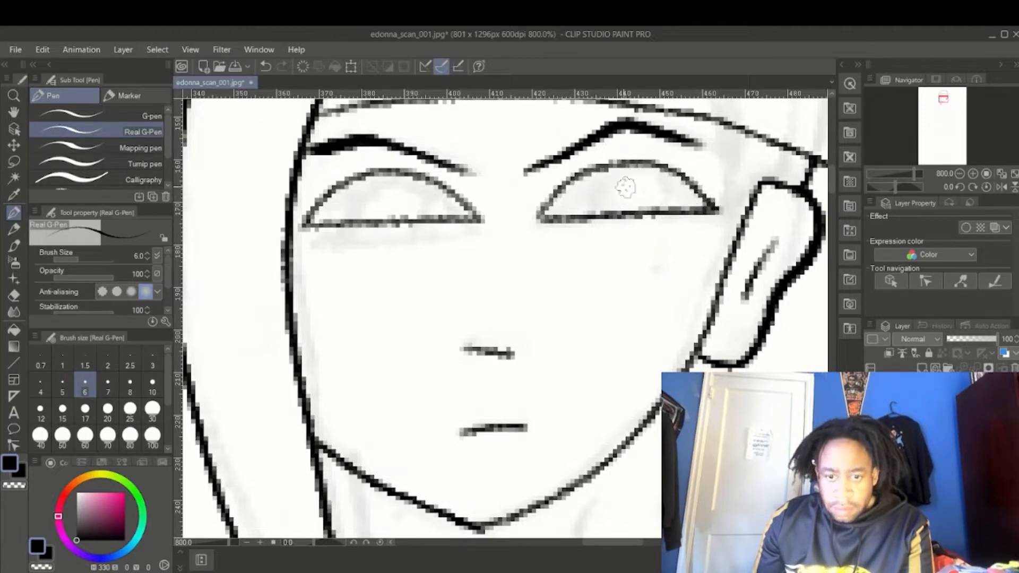
- Draw the curved sides of the iris inside each eye
{"action": "left_click_drag", "start_coordinate": [604, 165], "coordinate": [585, 213]}
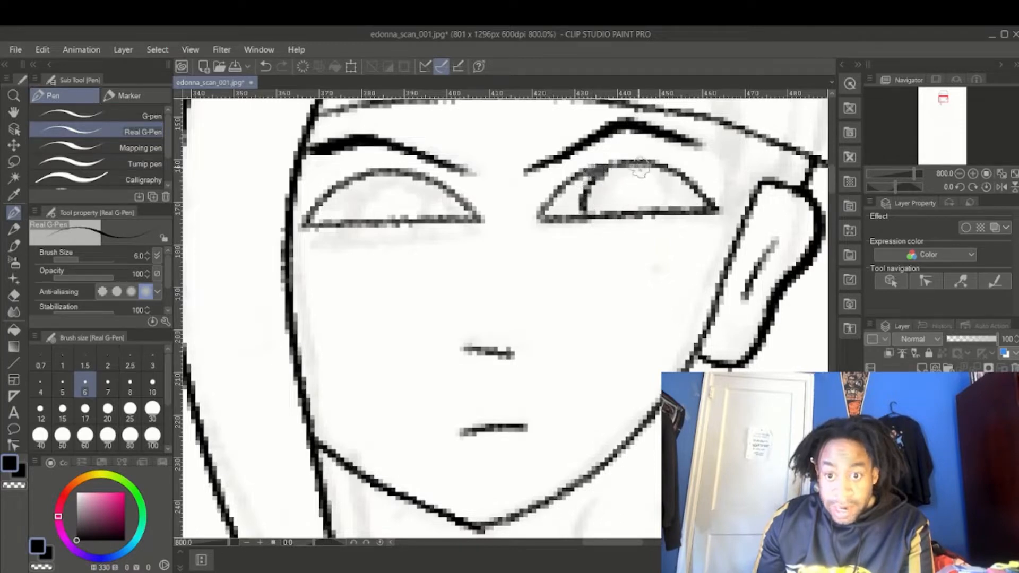
{"action": "left_click_drag", "start_coordinate": [640, 169], "coordinate": [671, 203]}
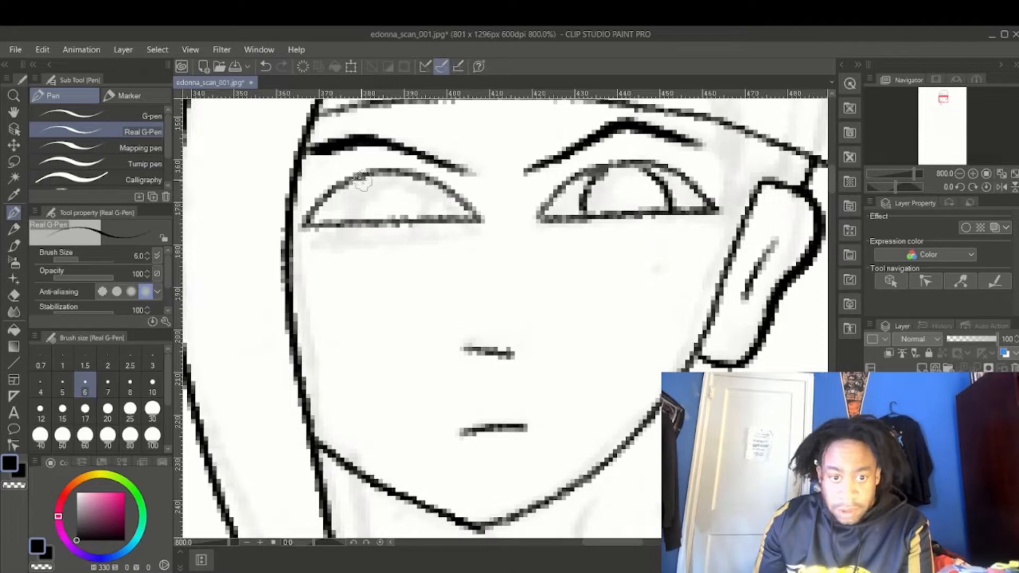
{"action": "left_click_drag", "start_coordinate": [363, 173], "coordinate": [344, 223]}
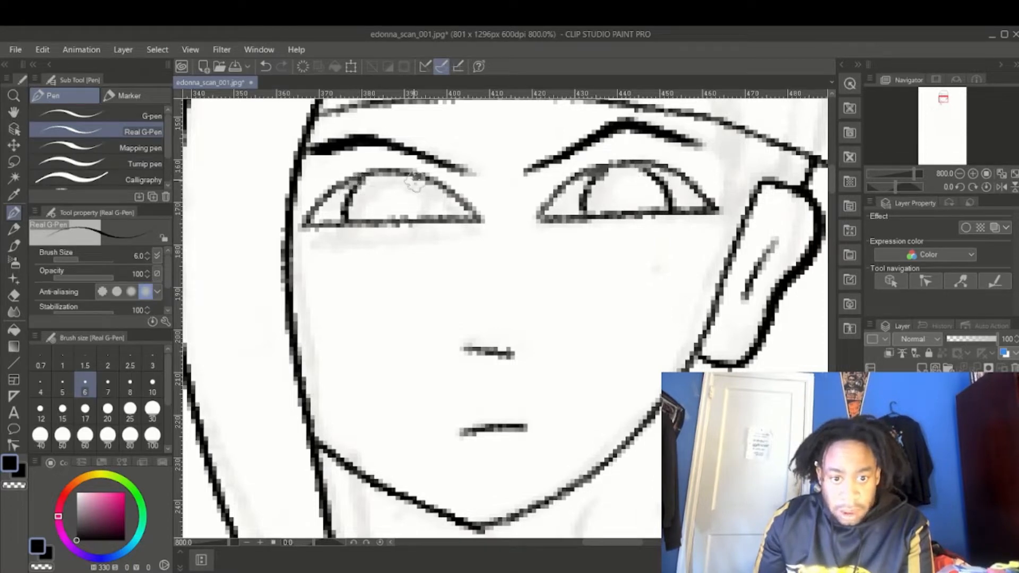
{"action": "left_click_drag", "start_coordinate": [415, 171], "coordinate": [435, 220]}
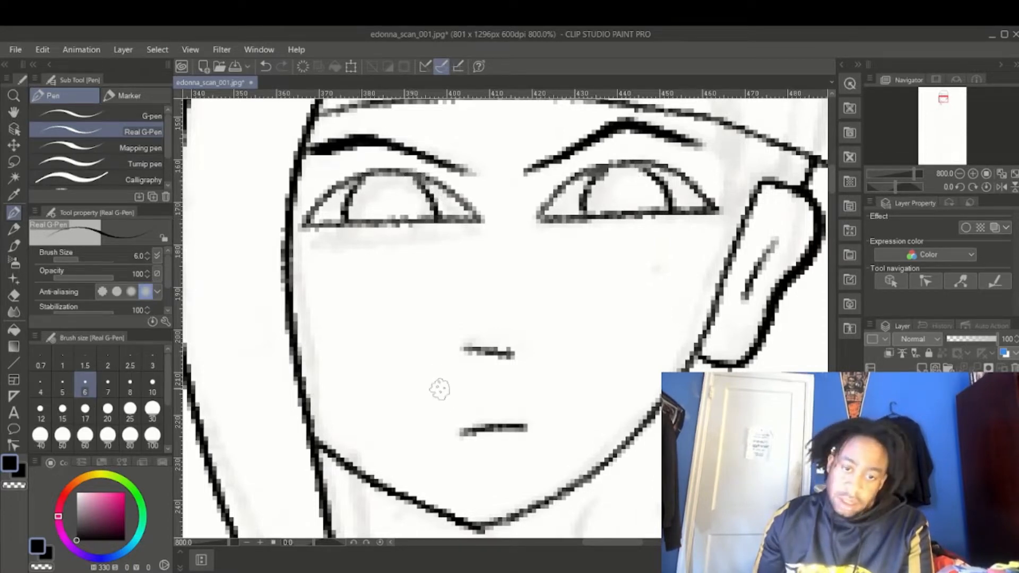
- Thicken the upper eyelid lines of both eyes with the Real G-Pen at size 8
{"action": "left_click", "coordinate": [130, 384]}
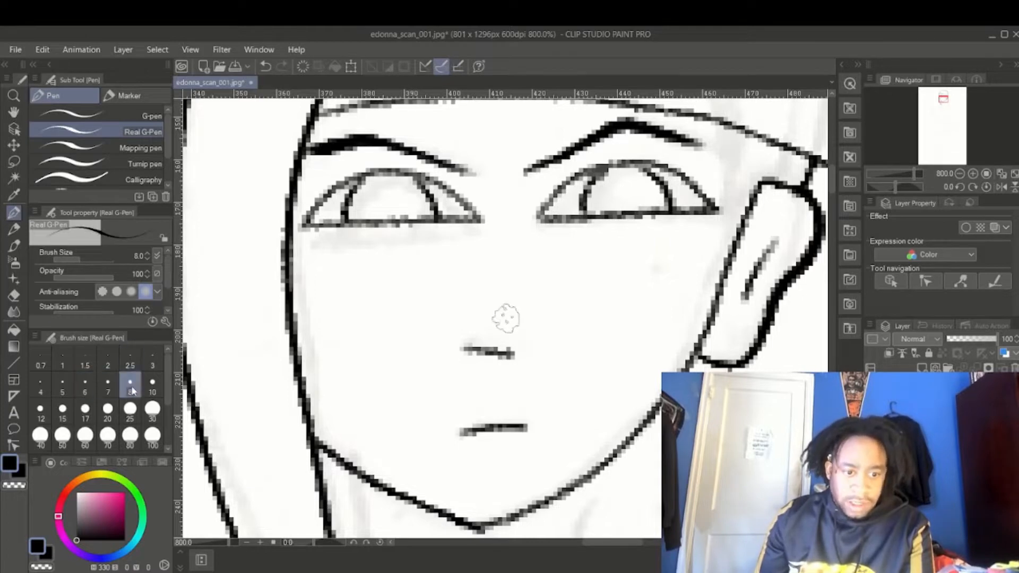
{"action": "mouse_move", "coordinate": [306, 219]}
{"action": "left_mouse_down"}
{"action": "mouse_move", "coordinate": [323, 192]}
{"action": "mouse_move", "coordinate": [490, 216]}
{"action": "mouse_move", "coordinate": [720, 207]}
{"action": "left_mouse_up"}
{"action": "scroll", "coordinate": [356, 241], "scroll_direction": "down", "scroll_amount": 2}
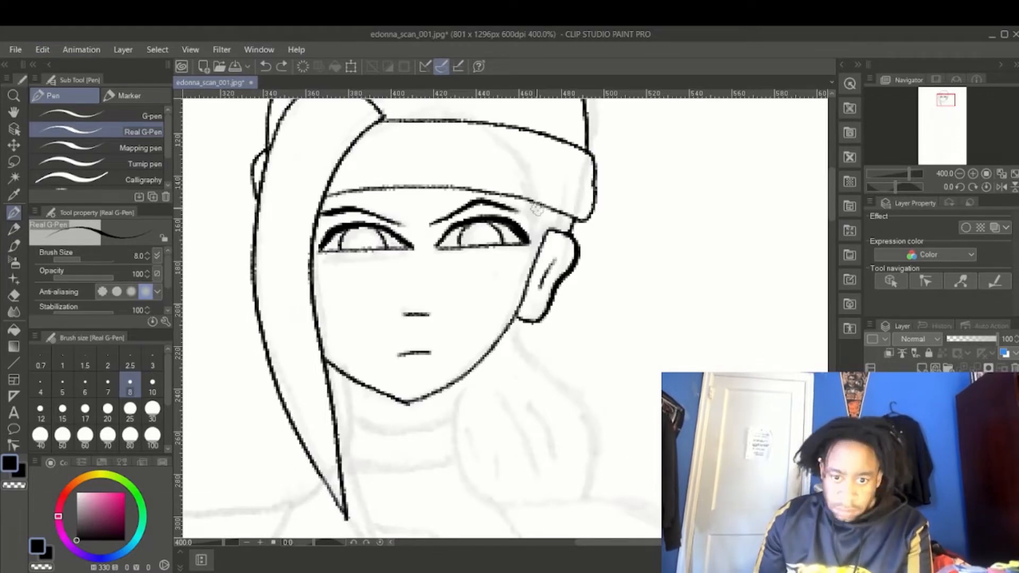
- Ink both neck sides and the shoulder on the drawing's right with the Real G-Pen at size 7
{"action": "scroll", "coordinate": [540, 217], "scroll_direction": "down", "scroll_amount": 3}
{"action": "key", "text": "bracketleft"}
{"action": "key", "text": "ctrl+a"}
{"action": "left_click_drag", "start_coordinate": [460, 205], "coordinate": [504, 318]}
{"action": "left_click_drag", "start_coordinate": [504, 319], "coordinate": [701, 445]}
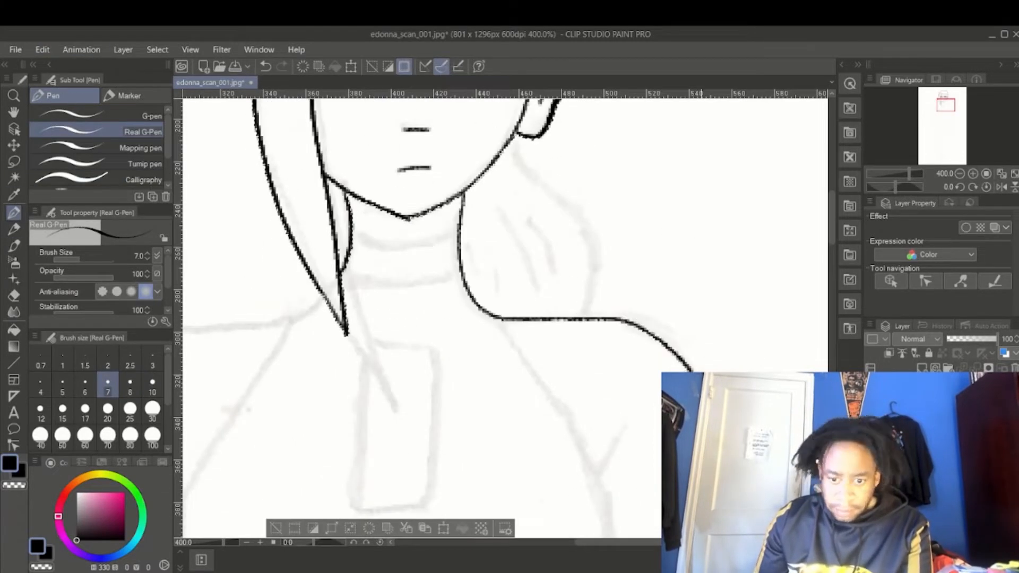
- Ink the shoulder on the drawing's left, running from the neck out to the upper arm
{"action": "left_click_drag", "start_coordinate": [371, 318], "coordinate": [520, 318]}
{"action": "left_click_drag", "start_coordinate": [471, 303], "coordinate": [441, 322]}
{"action": "mouse_move", "coordinate": [438, 323]}
{"action": "left_mouse_down"}
{"action": "mouse_move", "coordinate": [212, 386]}
{"action": "mouse_move", "coordinate": [188, 469]}
{"action": "left_mouse_up"}
{"action": "scroll", "coordinate": [442, 384], "scroll_direction": "down", "scroll_amount": 2}
{"action": "mouse_move", "coordinate": [473, 467]}
{"action": "left_mouse_down"}
{"action": "mouse_move", "coordinate": [504, 236]}
{"action": "mouse_move", "coordinate": [590, 347]}
{"action": "left_mouse_up"}
{"action": "scroll", "coordinate": [600, 340], "scroll_direction": "up", "scroll_amount": 2}
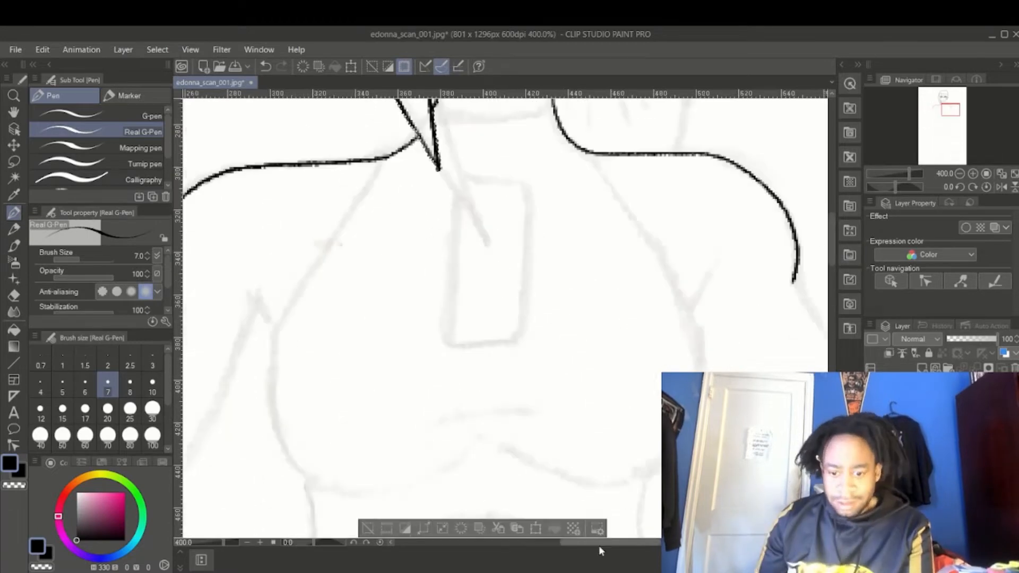
{"action": "left_click_drag", "start_coordinate": [451, 239], "coordinate": [467, 185]}
{"action": "mouse_move", "coordinate": [405, 106]}
{"action": "left_mouse_down"}
{"action": "mouse_move", "coordinate": [304, 251]}
{"action": "mouse_move", "coordinate": [488, 251]}
{"action": "left_mouse_up"}
{"action": "key", "text": "ctrl+z"}
{"action": "key", "text": "ctrl+z"}
{"action": "key", "text": "ctrl+z"}
{"action": "key", "text": "ctrl+z"}
- Ink the sleeve on the drawing's left with its hem and armpit crease
{"action": "left_click_drag", "start_coordinate": [832, 244], "coordinate": [832, 237]}
{"action": "left_click_drag", "start_coordinate": [300, 377], "coordinate": [419, 430]}
{"action": "left_click_drag", "start_coordinate": [419, 429], "coordinate": [463, 319]}
{"action": "left_click_drag", "start_coordinate": [449, 306], "coordinate": [478, 341]}
{"action": "mouse_move", "coordinate": [613, 141]}
{"action": "left_mouse_down"}
{"action": "mouse_move", "coordinate": [450, 179]}
{"action": "mouse_move", "coordinate": [291, 371]}
{"action": "left_mouse_up"}
- Ink the sleeve edge on the drawing's right and redraw the line joining the neck to that shoulder
{"action": "left_click_drag", "start_coordinate": [561, 543], "coordinate": [599, 543]}
{"action": "left_click_drag", "start_coordinate": [776, 372], "coordinate": [812, 359]}
{"action": "mouse_move", "coordinate": [811, 358]}
{"action": "left_mouse_down"}
{"action": "mouse_move", "coordinate": [778, 294]}
{"action": "mouse_move", "coordinate": [629, 166]}
{"action": "mouse_move", "coordinate": [762, 284]}
{"action": "mouse_move", "coordinate": [815, 365]}
{"action": "left_mouse_up"}
{"action": "key", "text": "ctrl+z"}
{"action": "left_click_drag", "start_coordinate": [831, 237], "coordinate": [832, 222]}
{"action": "left_click_drag", "start_coordinate": [611, 105], "coordinate": [579, 301]}
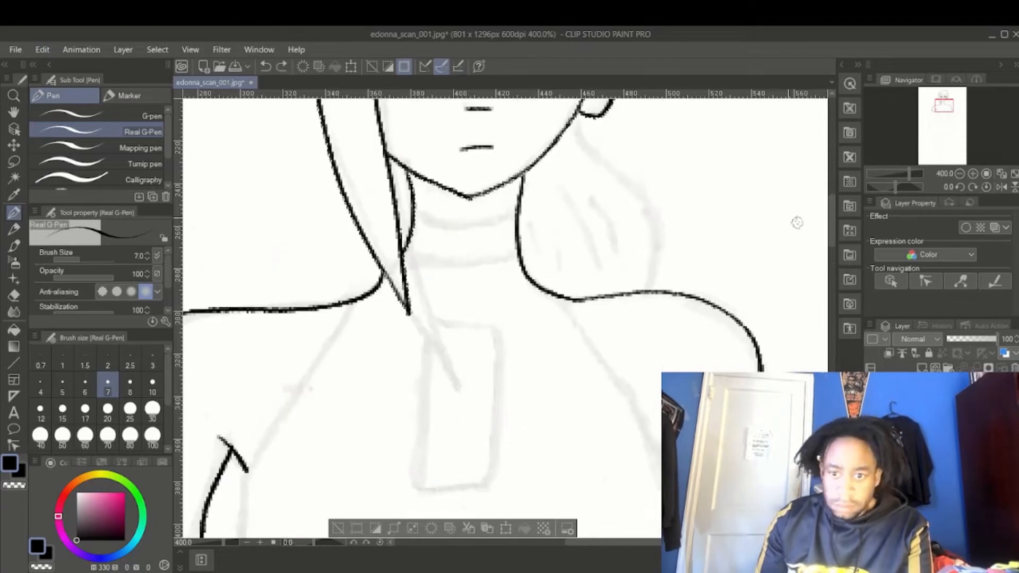
- Ink the bust contour, the inner sleeve edge and armpit crease on the drawing's right, and the fold lines across the chest
{"action": "left_click_drag", "start_coordinate": [832, 223], "coordinate": [832, 241]}
{"action": "mouse_move", "coordinate": [301, 207]}
{"action": "left_mouse_down"}
{"action": "mouse_move", "coordinate": [236, 390]}
{"action": "mouse_move", "coordinate": [443, 435]}
{"action": "left_mouse_up"}
{"action": "left_click_drag", "start_coordinate": [470, 434], "coordinate": [594, 181]}
{"action": "left_click_drag", "start_coordinate": [666, 330], "coordinate": [670, 366]}
{"action": "left_click_drag", "start_coordinate": [658, 278], "coordinate": [682, 233]}
{"action": "left_click_drag", "start_coordinate": [399, 380], "coordinate": [567, 383]}
{"action": "left_click_drag", "start_coordinate": [496, 348], "coordinate": [556, 350]}
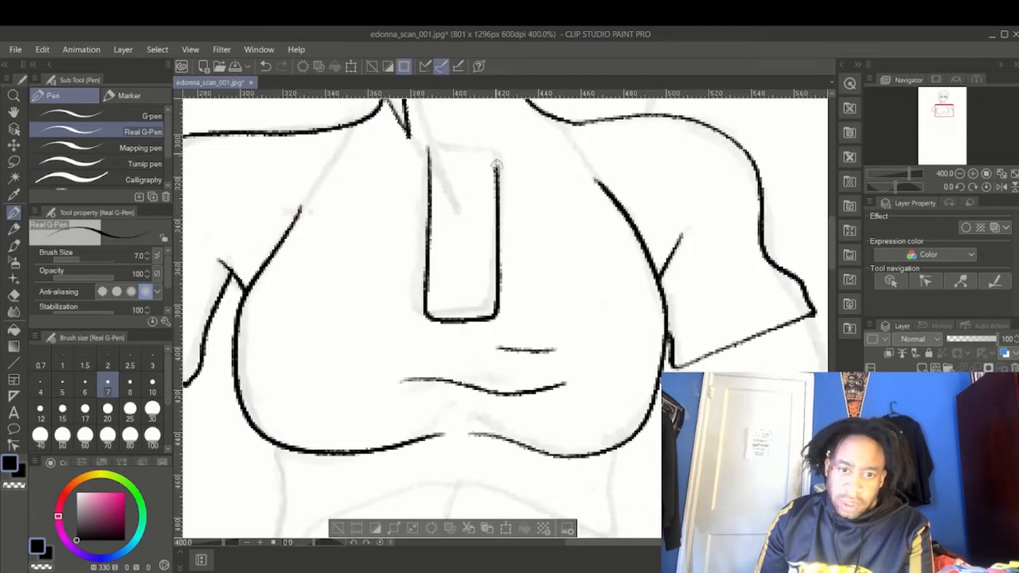
{"action": "left_click_drag", "start_coordinate": [435, 142], "coordinate": [426, 146]}
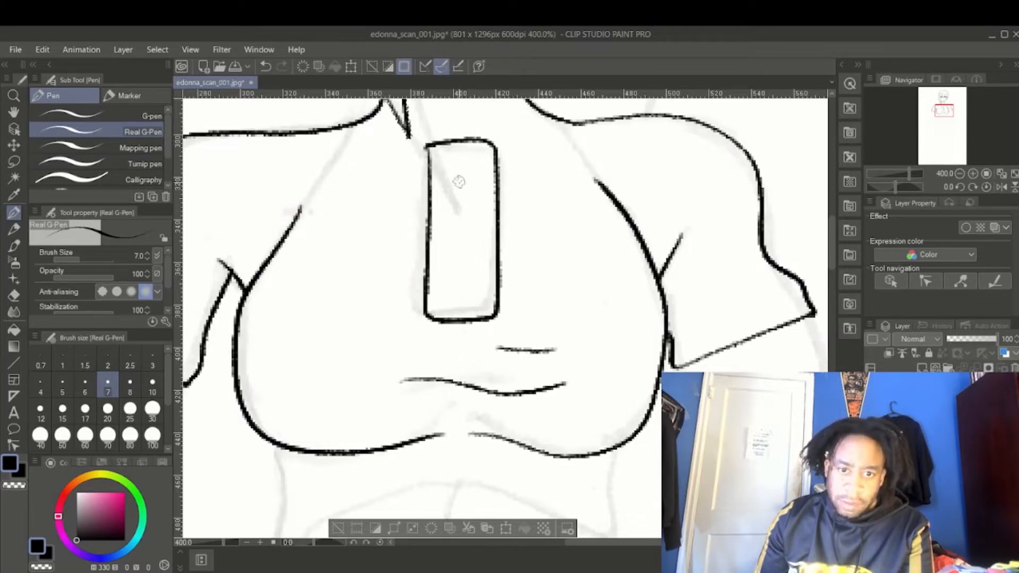
{"action": "left_click", "coordinate": [42, 49]}
{"action": "left_click", "coordinate": [58, 177]}
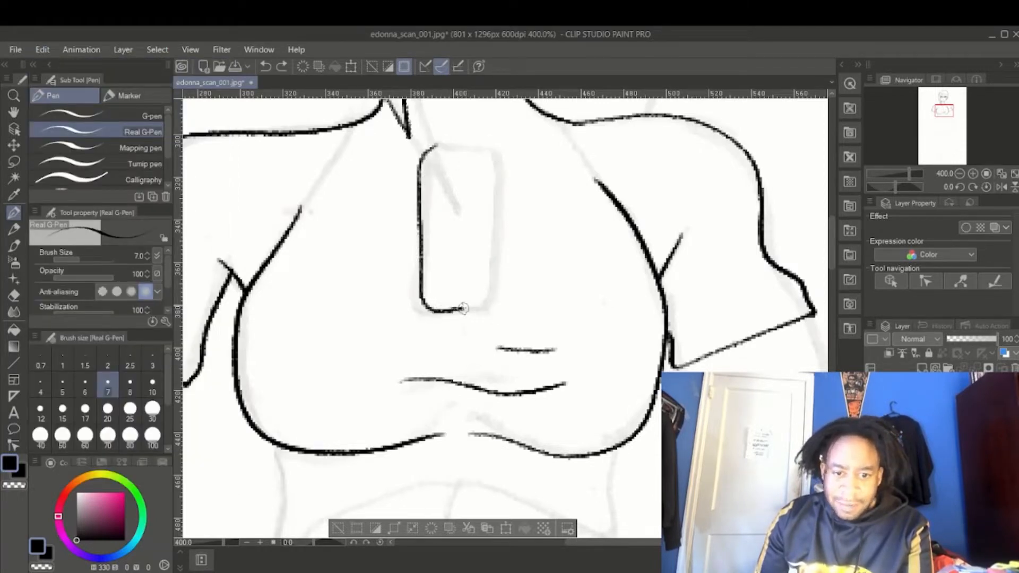
{"action": "left_click_drag", "start_coordinate": [488, 306], "coordinate": [494, 308]}
{"action": "left_click", "coordinate": [42, 49]}
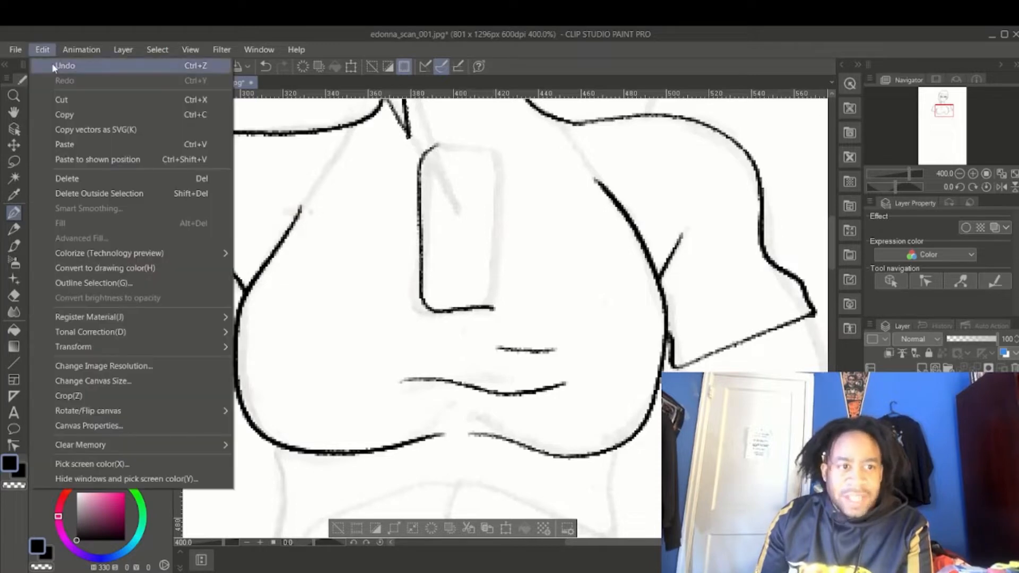
{"action": "left_click", "coordinate": [58, 177]}
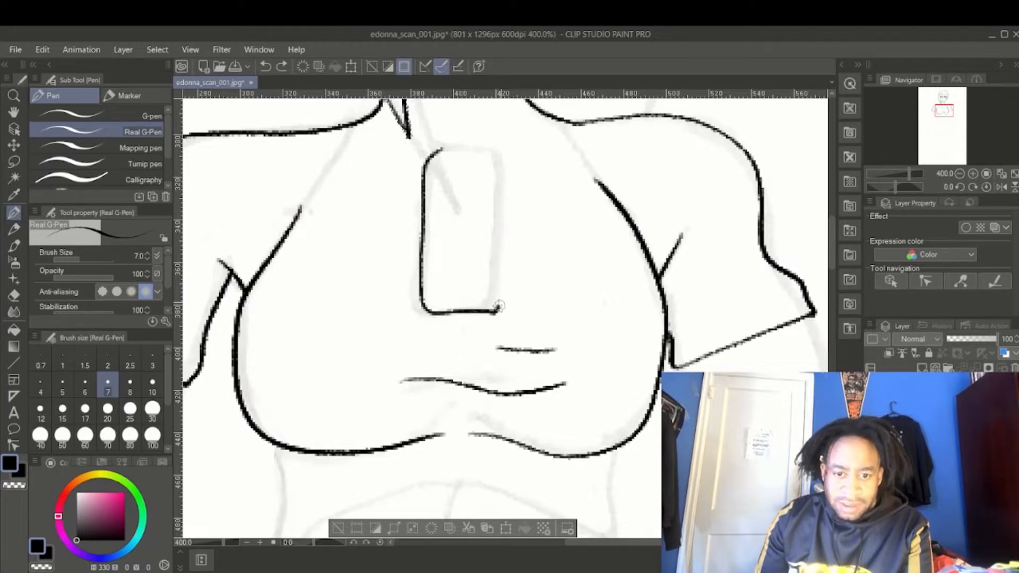
- Outline the upright rounded rectangle in the middle of the chest, following the sketch
{"action": "left_click_drag", "start_coordinate": [497, 307], "coordinate": [505, 159]}
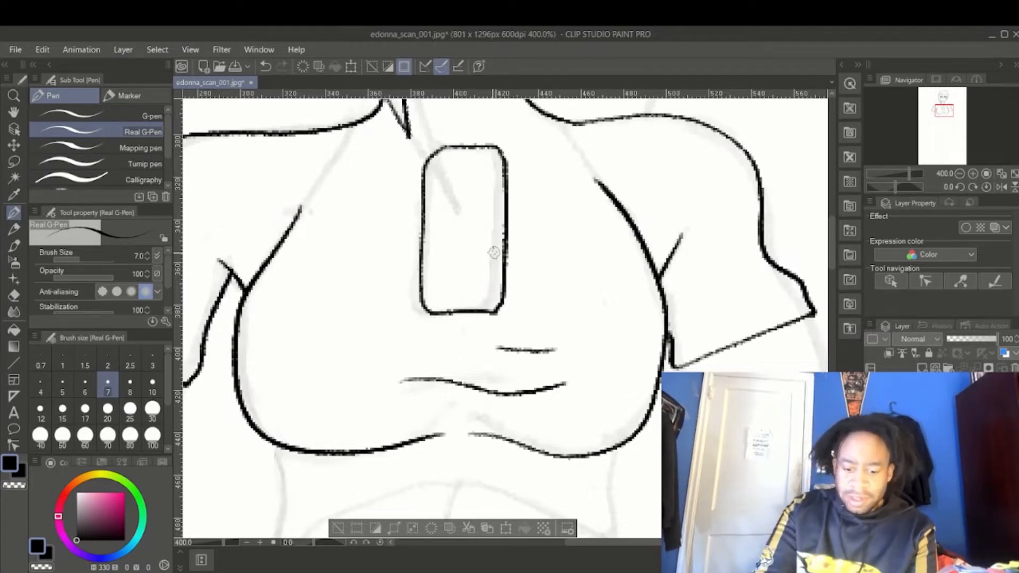
{"action": "scroll", "coordinate": [494, 253], "scroll_direction": "down", "scroll_amount": 4}
{"action": "scroll", "coordinate": [493, 257], "scroll_direction": "up", "scroll_amount": 4}
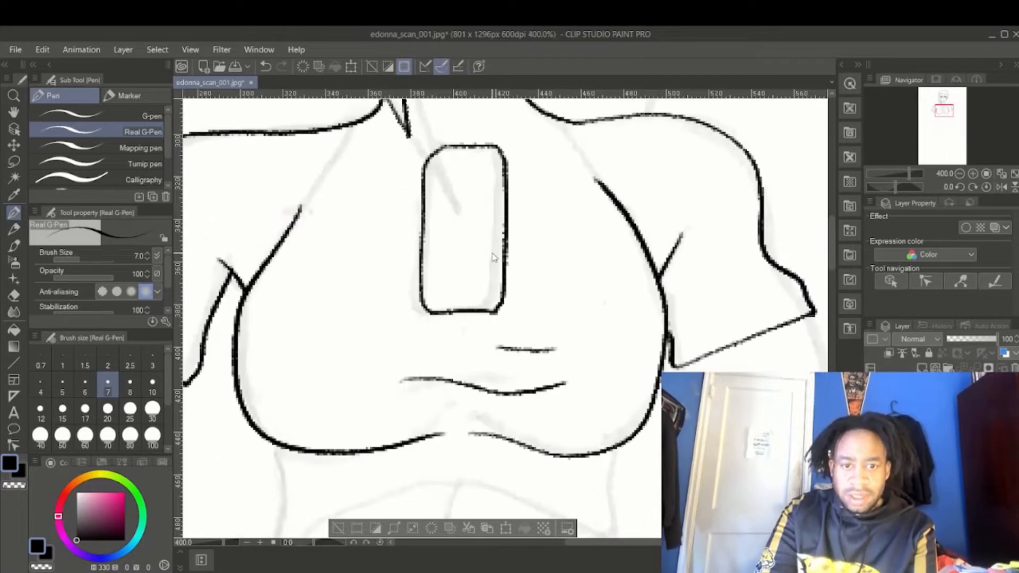
{"action": "scroll", "coordinate": [494, 258], "scroll_direction": "down", "scroll_amount": 3}
{"action": "scroll", "coordinate": [494, 257], "scroll_direction": "up", "scroll_amount": 3}
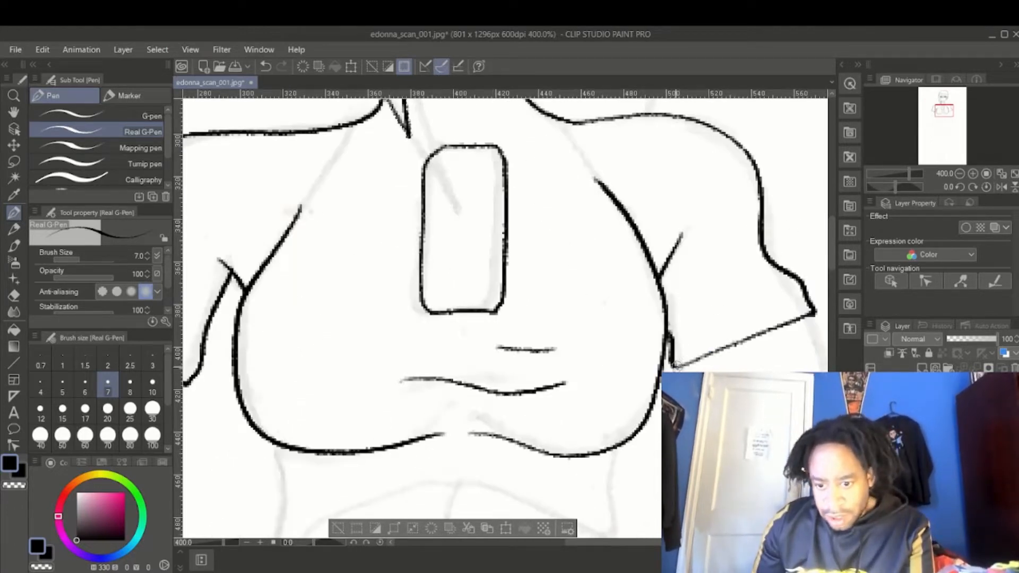
- Thicken the sleeve hem on the drawing's right and ink a collar line across the neck
{"action": "left_click_drag", "start_coordinate": [676, 365], "coordinate": [735, 342]}
{"action": "key", "text": "ctrl+z"}
{"action": "left_click_drag", "start_coordinate": [677, 366], "coordinate": [812, 314]}
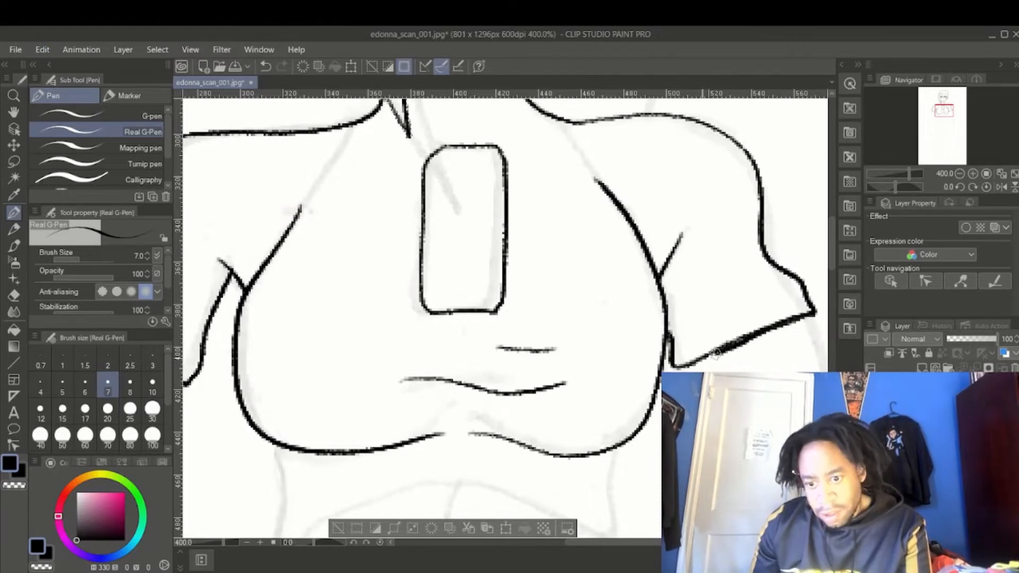
{"action": "scroll", "coordinate": [504, 273], "scroll_direction": "up", "scroll_amount": 5}
{"action": "left_click_drag", "start_coordinate": [416, 267], "coordinate": [503, 273]}
{"action": "key", "text": "e"}
- Save the drawing as a PNG named edonna_vec_001 in the edonna folder
{"action": "left_click", "coordinate": [15, 50]}
{"action": "left_click", "coordinate": [49, 153]}
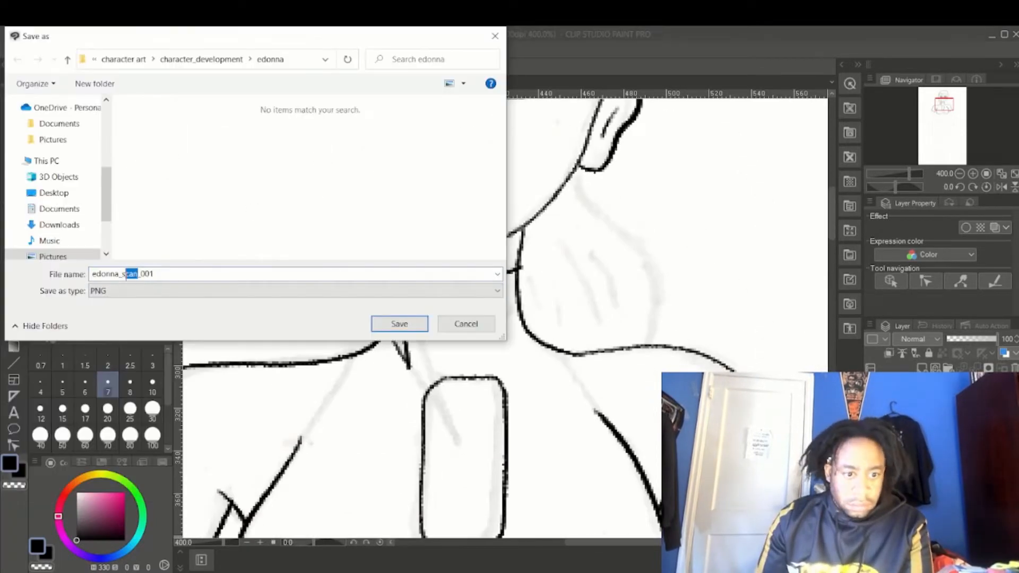
{"action": "left_click", "coordinate": [398, 320]}
{"action": "left_click", "coordinate": [548, 242]}
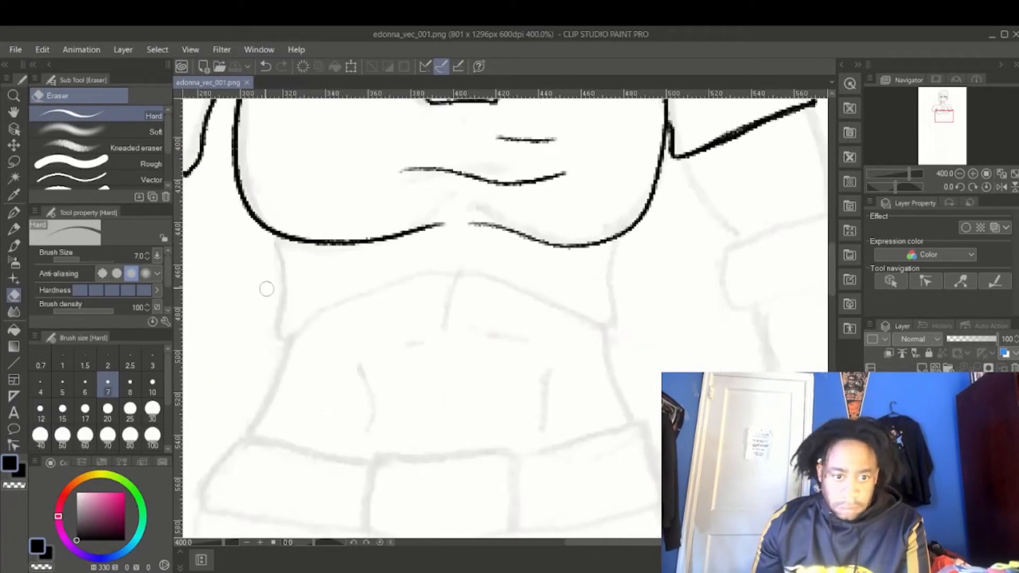
- Ink the crop top's lower sides and arched hem, plus the rounded belt buckle, with the Real G-Pen
{"action": "key", "text": "p"}
{"action": "mouse_move", "coordinate": [281, 233]}
{"action": "left_mouse_down"}
{"action": "mouse_move", "coordinate": [280, 329]}
{"action": "mouse_move", "coordinate": [618, 290]}
{"action": "mouse_move", "coordinate": [615, 234]}
{"action": "left_mouse_up"}
{"action": "scroll", "coordinate": [478, 292], "scroll_direction": "down", "scroll_amount": 3}
{"action": "mouse_move", "coordinate": [409, 303]}
{"action": "left_mouse_down"}
{"action": "mouse_move", "coordinate": [370, 316]}
{"action": "mouse_move", "coordinate": [406, 300]}
{"action": "mouse_move", "coordinate": [496, 386]}
{"action": "mouse_move", "coordinate": [382, 295]}
{"action": "left_mouse_up"}
{"action": "key", "text": "ctrl+z"}
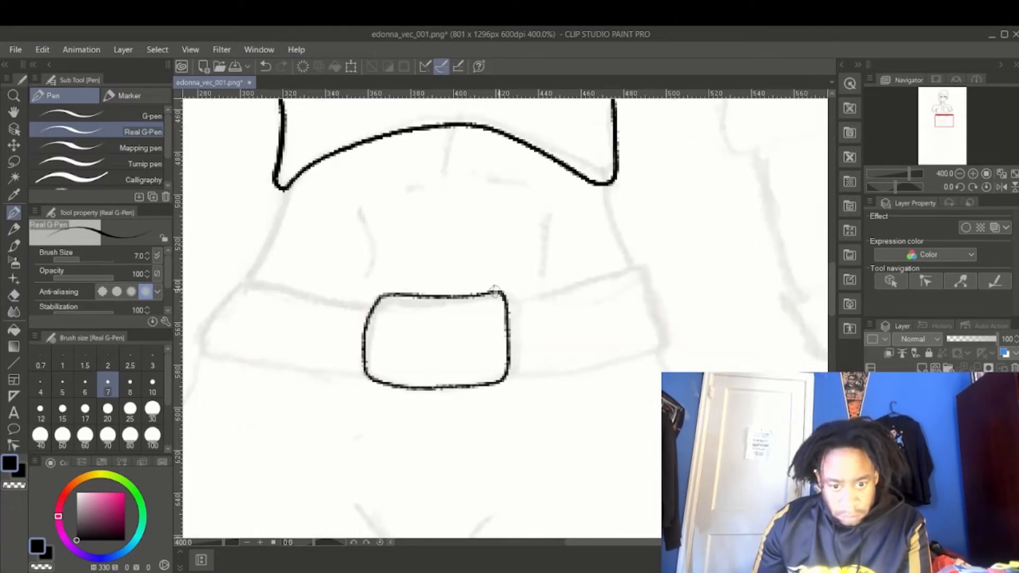
- Ink both sides of the bare waist from the crop top's hem down to the belt
{"action": "left_click_drag", "start_coordinate": [286, 191], "coordinate": [248, 289]}
{"action": "left_click_drag", "start_coordinate": [601, 189], "coordinate": [629, 262]}
{"action": "mouse_move", "coordinate": [250, 287]}
{"action": "left_mouse_down"}
{"action": "mouse_move", "coordinate": [341, 371]}
{"action": "mouse_move", "coordinate": [367, 374]}
{"action": "left_mouse_up"}
{"action": "key", "text": "ctrl+z"}
- Outline the belt section left of the buckle and ink the upper belt edge right of it
{"action": "scroll", "coordinate": [367, 318], "scroll_direction": "left", "scroll_amount": 3}
{"action": "key", "text": "w"}
{"action": "left_click", "coordinate": [424, 260]}
{"action": "key", "text": "p"}
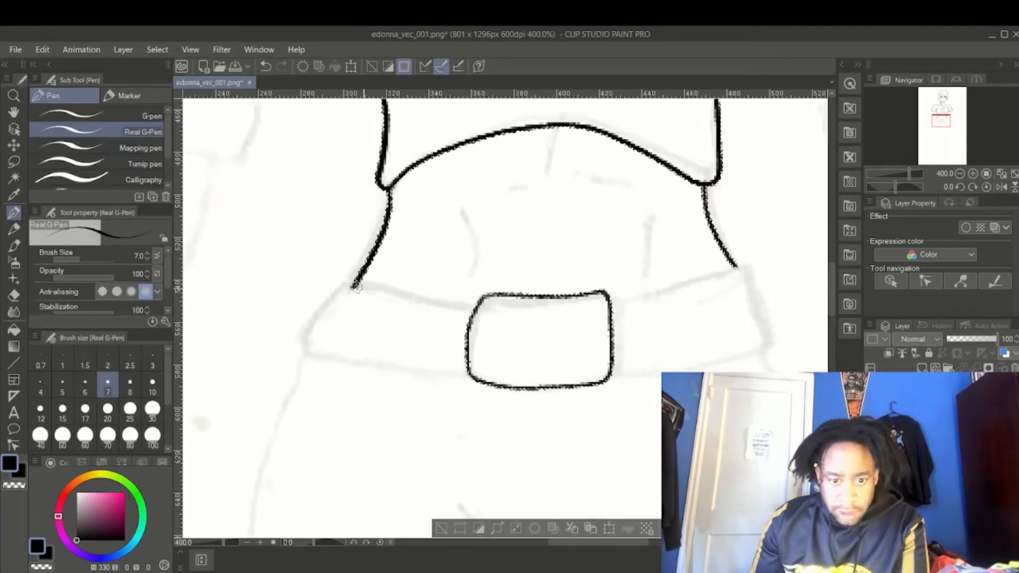
{"action": "mouse_move", "coordinate": [354, 287]}
{"action": "left_mouse_down"}
{"action": "mouse_move", "coordinate": [747, 268]}
{"action": "mouse_move", "coordinate": [304, 343]}
{"action": "mouse_move", "coordinate": [395, 367]}
{"action": "left_mouse_up"}
{"action": "key", "text": "ctrl+z"}
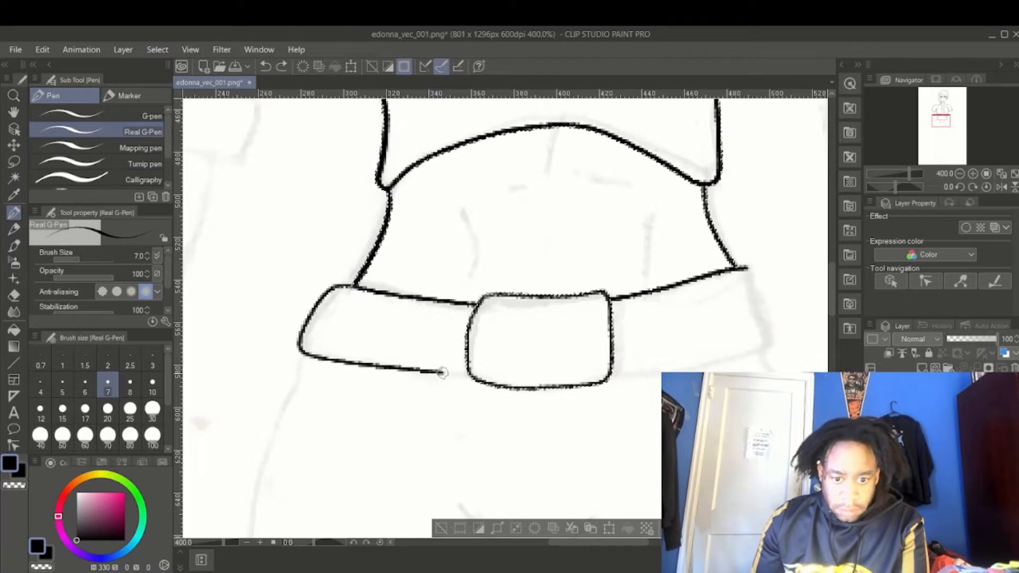
{"action": "left_click_drag", "start_coordinate": [482, 374], "coordinate": [485, 376]}
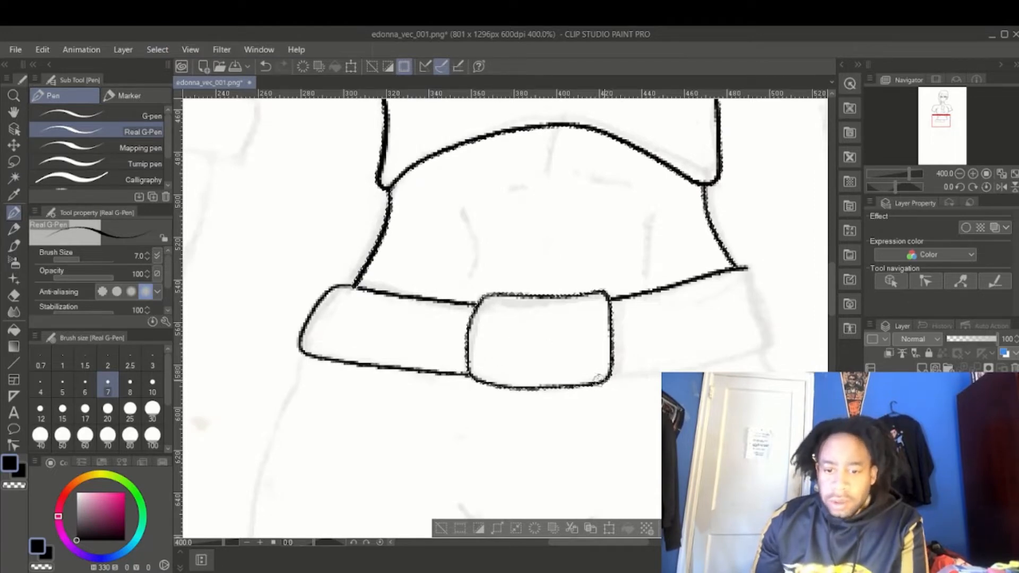
- Ink the end and lower edge of the belt section right of the buckle, redrawing the unsatisfactory strokes
{"action": "left_click_drag", "start_coordinate": [624, 374], "coordinate": [667, 363]}
{"action": "left_click", "coordinate": [43, 51]}
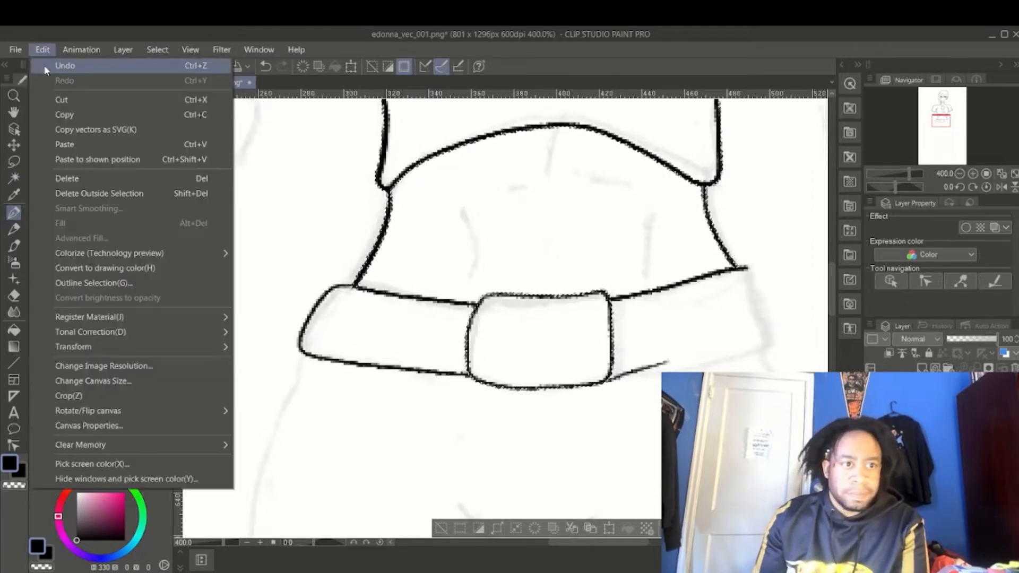
{"action": "left_click", "coordinate": [44, 65]}
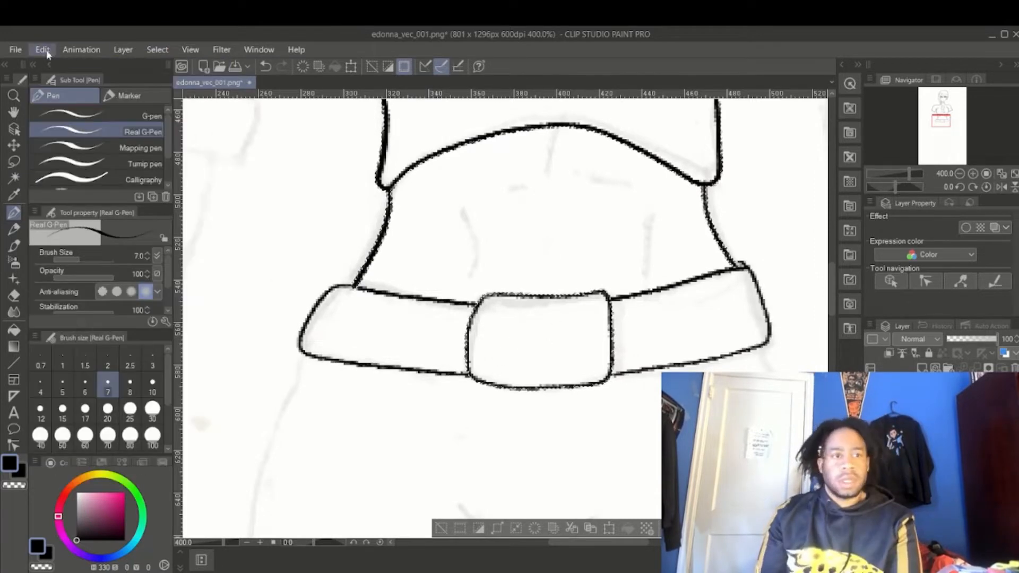
{"action": "left_click", "coordinate": [42, 50]}
{"action": "left_click", "coordinate": [47, 66]}
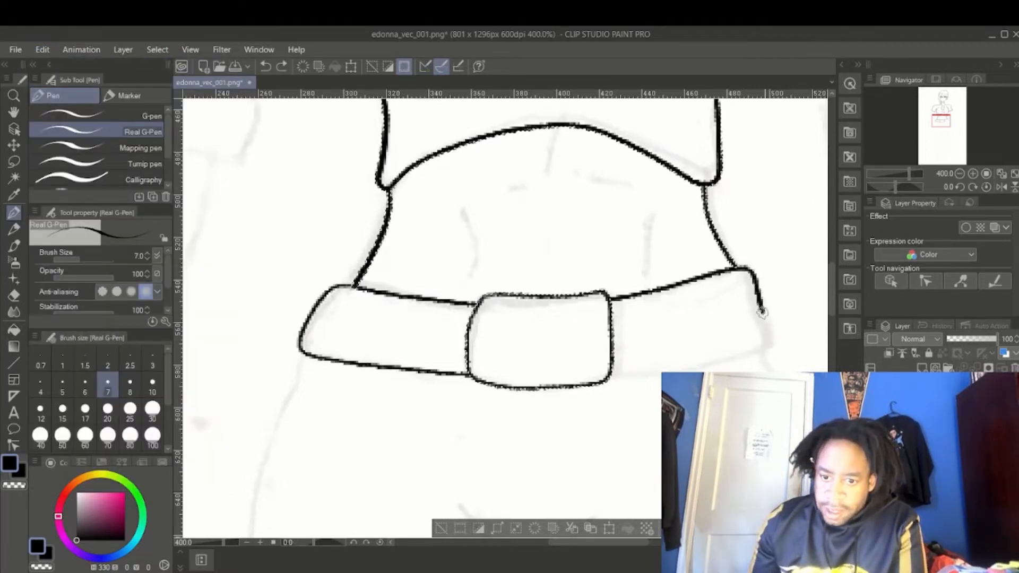
{"action": "left_click_drag", "start_coordinate": [768, 335], "coordinate": [771, 340]}
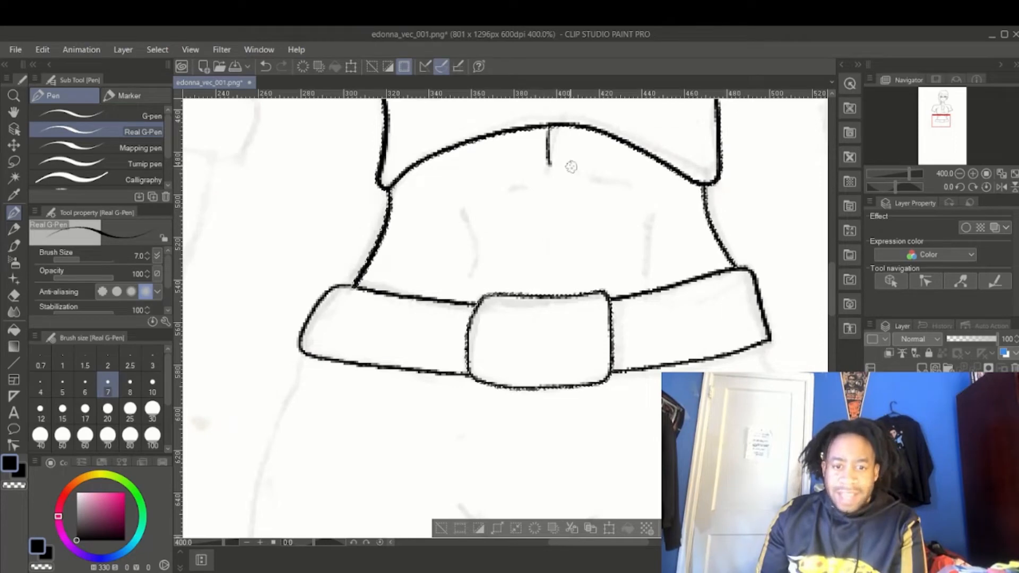
- Ink the abdominal muscle lines below the crop top and a curved line on each side of the stomach
{"action": "left_click_drag", "start_coordinate": [529, 181], "coordinate": [507, 193]}
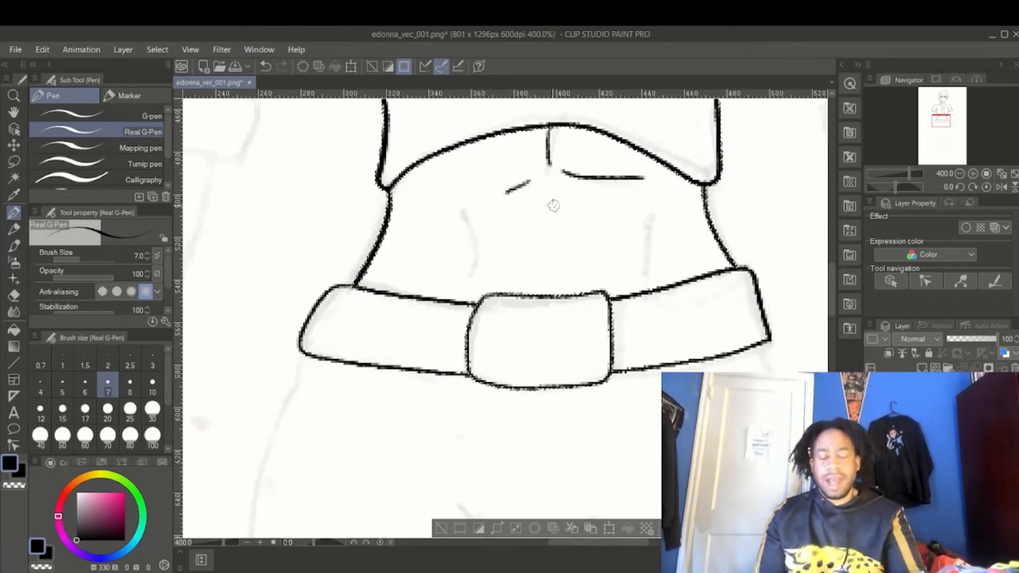
{"action": "left_click_drag", "start_coordinate": [467, 234], "coordinate": [468, 275]}
{"action": "left_click_drag", "start_coordinate": [648, 206], "coordinate": [639, 223]}
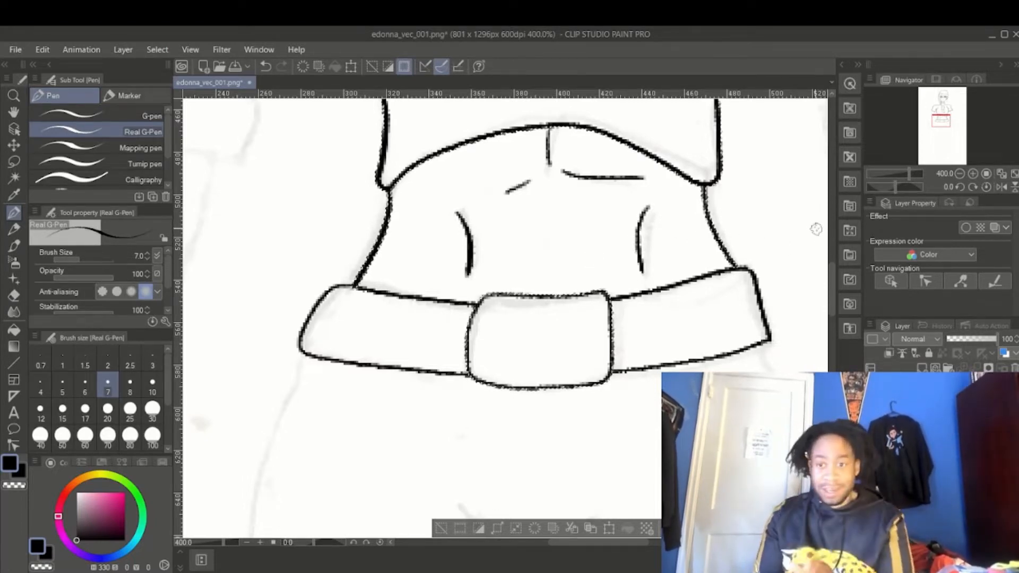
- Ink the glove cuff's upper and outer edges and the fist outline on the drawing's left
{"action": "left_click_drag", "start_coordinate": [832, 282], "coordinate": [832, 301]}
{"action": "scroll", "coordinate": [821, 286], "scroll_direction": "down", "scroll_amount": 2}
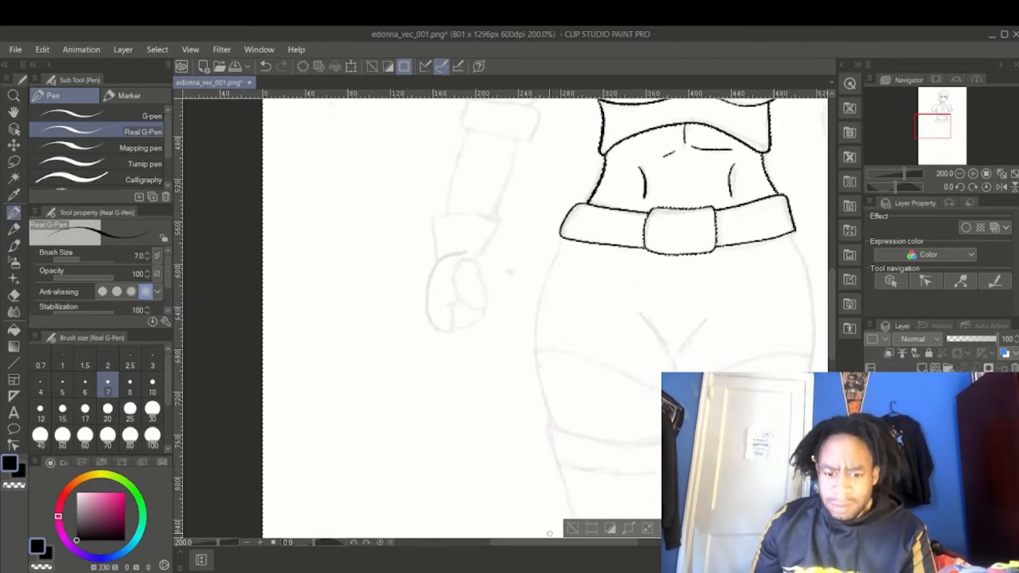
{"action": "left_click_drag", "start_coordinate": [553, 542], "coordinate": [599, 543]}
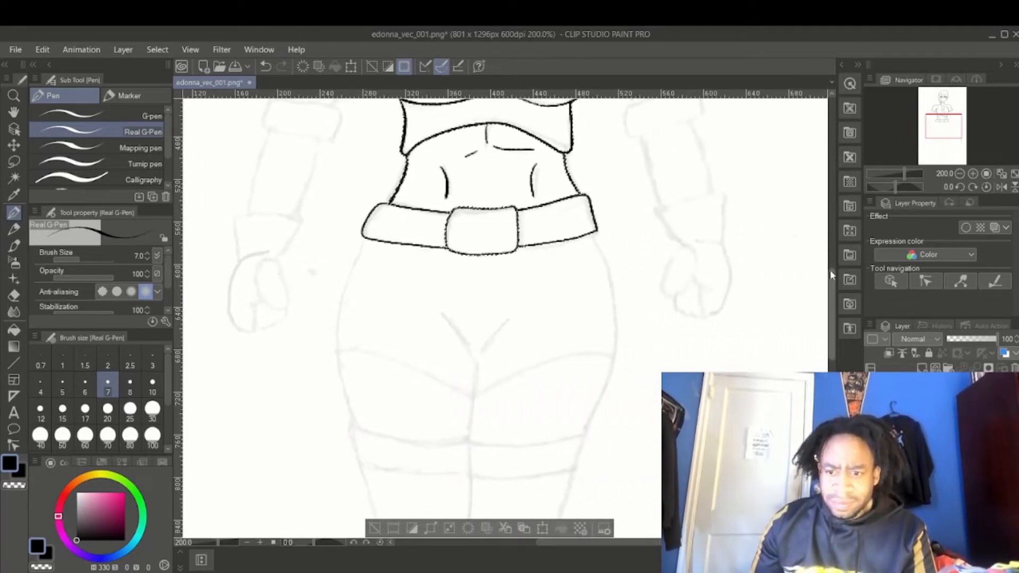
{"action": "left_click_drag", "start_coordinate": [831, 270], "coordinate": [831, 217]}
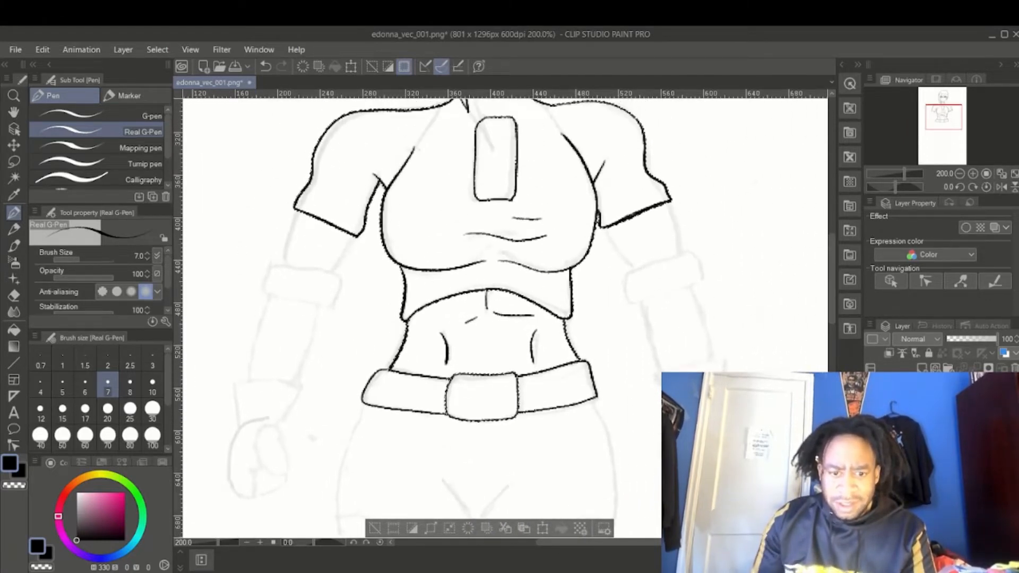
{"action": "left_click_drag", "start_coordinate": [583, 543], "coordinate": [557, 545]}
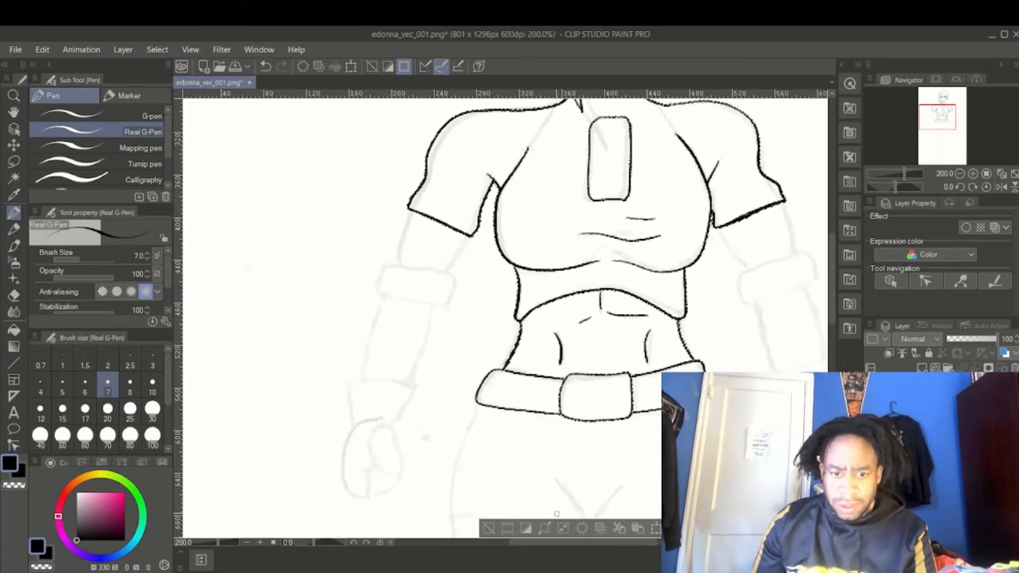
{"action": "scroll", "coordinate": [556, 512], "scroll_direction": "up", "scroll_amount": 2}
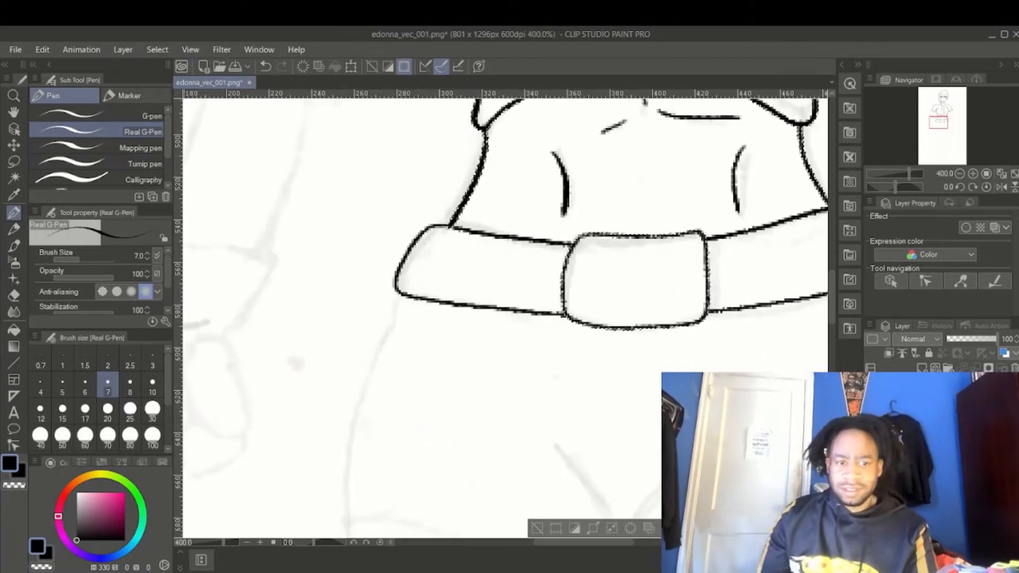
{"action": "left_click_drag", "start_coordinate": [582, 543], "coordinate": [553, 548]}
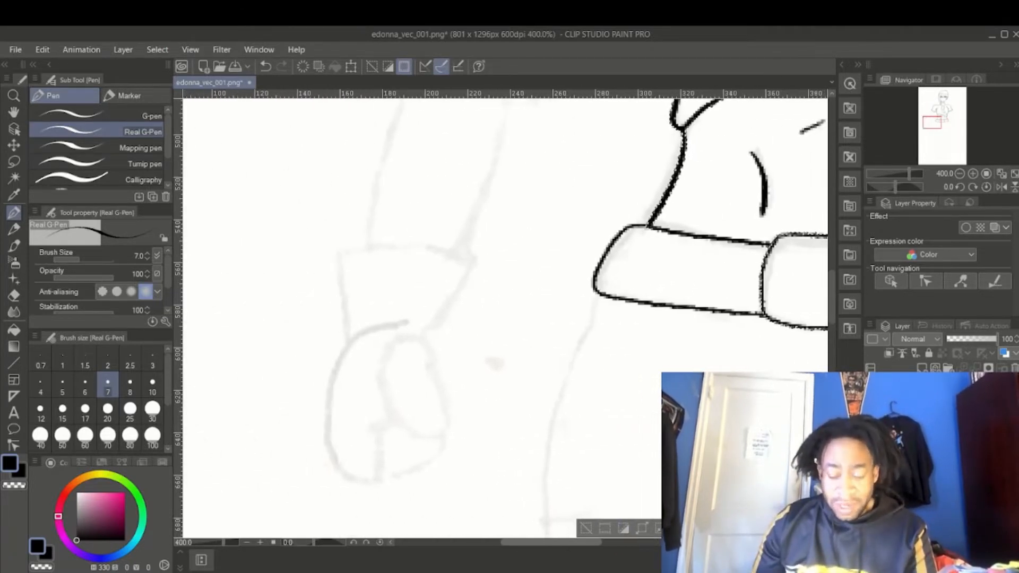
{"action": "mouse_move", "coordinate": [405, 241]}
{"action": "left_mouse_down"}
{"action": "mouse_move", "coordinate": [330, 257]}
{"action": "mouse_move", "coordinate": [349, 336]}
{"action": "left_mouse_up"}
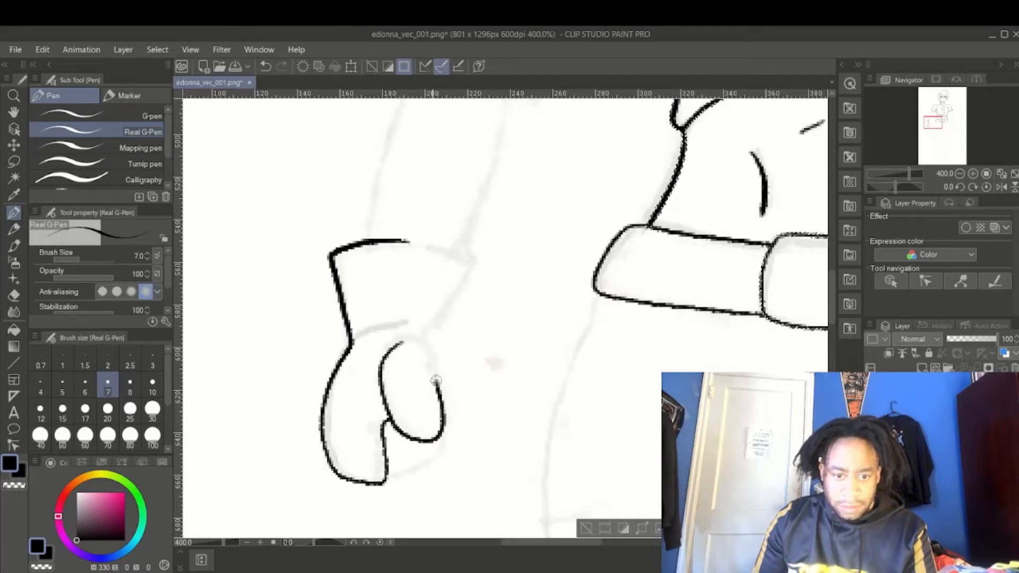
- Close the thumb oval and ink the finger edge, wrist line and inner cuff edge of the same glove
{"action": "left_click_drag", "start_coordinate": [435, 380], "coordinate": [401, 343]}
{"action": "mouse_move", "coordinate": [443, 425]}
{"action": "left_mouse_down"}
{"action": "mouse_move", "coordinate": [447, 438]}
{"action": "mouse_move", "coordinate": [385, 476]}
{"action": "left_mouse_up"}
{"action": "key", "text": "ctrl+z"}
{"action": "left_click_drag", "start_coordinate": [407, 438], "coordinate": [402, 447]}
{"action": "left_click_drag", "start_coordinate": [354, 342], "coordinate": [407, 331]}
{"action": "left_click_drag", "start_coordinate": [423, 342], "coordinate": [463, 253]}
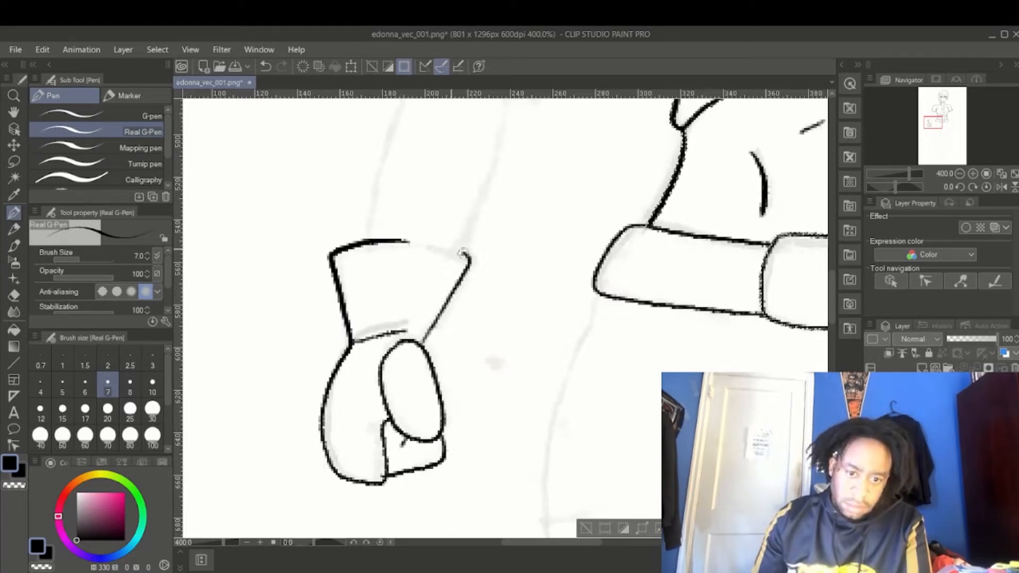
- Ink the glove on the drawing's right, including its flared cuff, wrist line, thumb, fist and finger crease
{"action": "scroll", "coordinate": [463, 253], "scroll_direction": "right", "scroll_amount": 10}
{"action": "mouse_move", "coordinate": [512, 208]}
{"action": "left_mouse_down"}
{"action": "mouse_move", "coordinate": [467, 309]}
{"action": "mouse_move", "coordinate": [499, 326]}
{"action": "mouse_move", "coordinate": [552, 303]}
{"action": "left_mouse_up"}
{"action": "mouse_move", "coordinate": [504, 208]}
{"action": "left_mouse_down"}
{"action": "mouse_move", "coordinate": [561, 206]}
{"action": "mouse_move", "coordinate": [517, 455]}
{"action": "left_mouse_up"}
{"action": "left_click_drag", "start_coordinate": [492, 373], "coordinate": [510, 453]}
{"action": "left_click_drag", "start_coordinate": [456, 414], "coordinate": [512, 455]}
{"action": "left_click_drag", "start_coordinate": [483, 395], "coordinate": [494, 412]}
- Outline the rounded elbow band on the arm on the drawing's right
{"action": "key", "text": "w"}
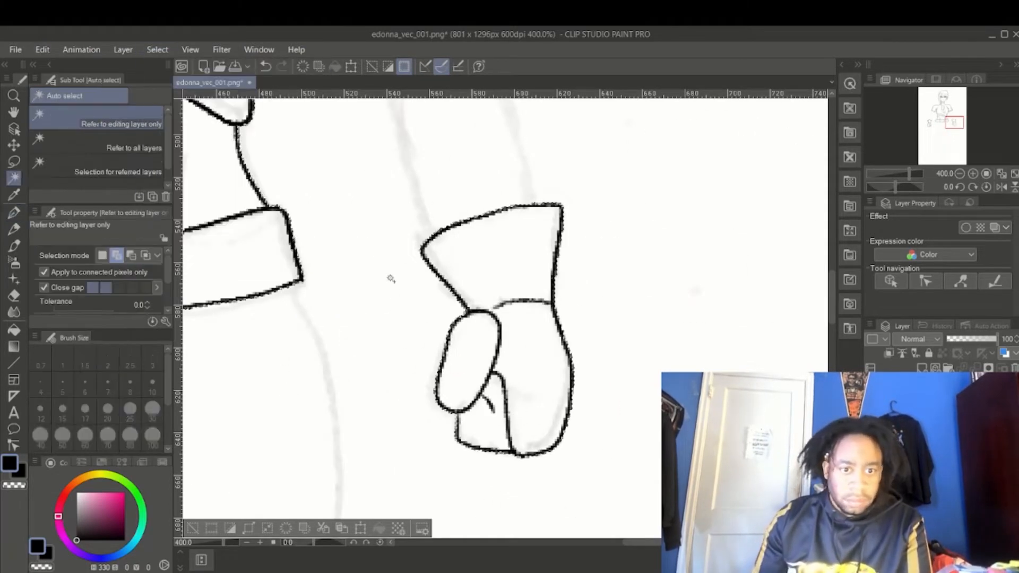
{"action": "scroll", "coordinate": [748, 282], "scroll_direction": "left", "scroll_amount": 2}
{"action": "scroll", "coordinate": [748, 282], "scroll_direction": "up", "scroll_amount": 5}
{"action": "key", "text": "p"}
{"action": "mouse_move", "coordinate": [517, 218]}
{"action": "left_mouse_down"}
{"action": "mouse_move", "coordinate": [496, 225]}
{"action": "mouse_move", "coordinate": [405, 325]}
{"action": "left_mouse_up"}
{"action": "left_click_drag", "start_coordinate": [404, 324], "coordinate": [546, 271]}
{"action": "left_click_drag", "start_coordinate": [517, 218], "coordinate": [546, 269]}
- Ink the arm's side lines above the elbow band and from the band down to the glove
{"action": "left_click_drag", "start_coordinate": [353, 172], "coordinate": [466, 370]}
{"action": "scroll", "coordinate": [504, 318], "scroll_direction": "down", "scroll_amount": 3}
{"action": "left_click_drag", "start_coordinate": [532, 188], "coordinate": [557, 275]}
{"action": "left_click_drag", "start_coordinate": [566, 328], "coordinate": [568, 340]}
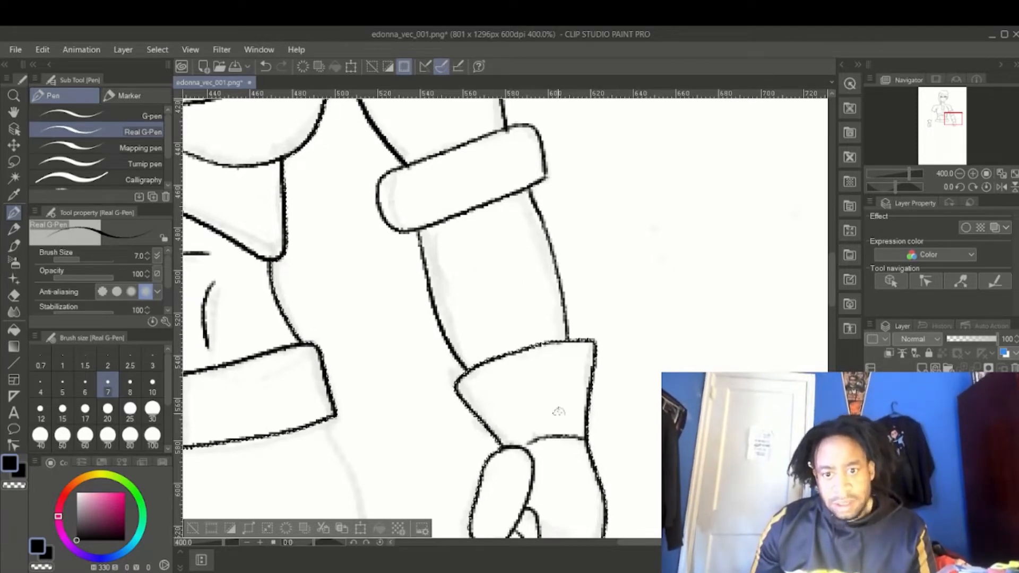
- Ink the forearm's side lines between elbow band and glove on the drawing's left, and try the upper arm's outer line
{"action": "left_click_drag", "start_coordinate": [635, 543], "coordinate": [522, 553]}
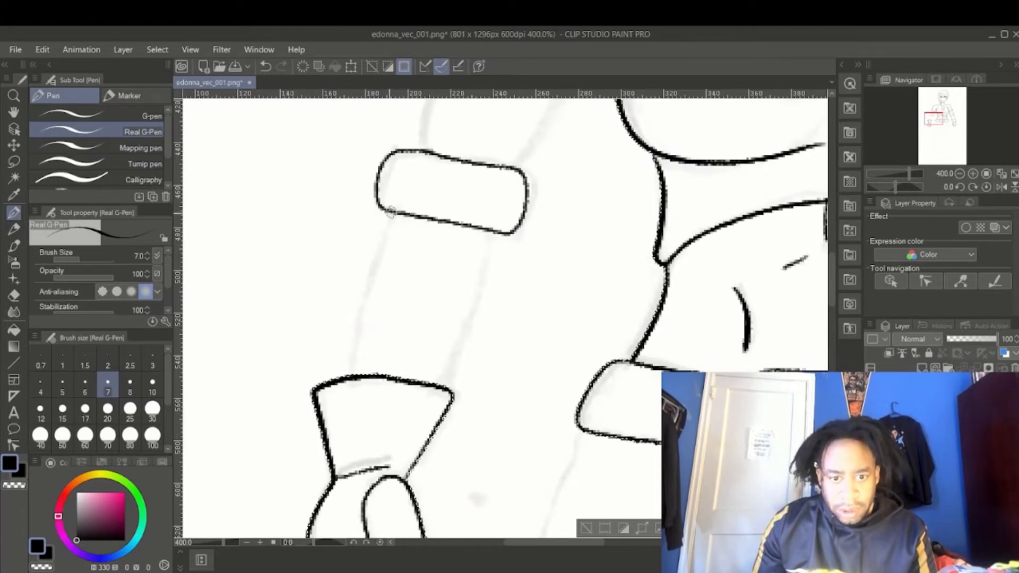
{"action": "left_click_drag", "start_coordinate": [372, 255], "coordinate": [346, 362]}
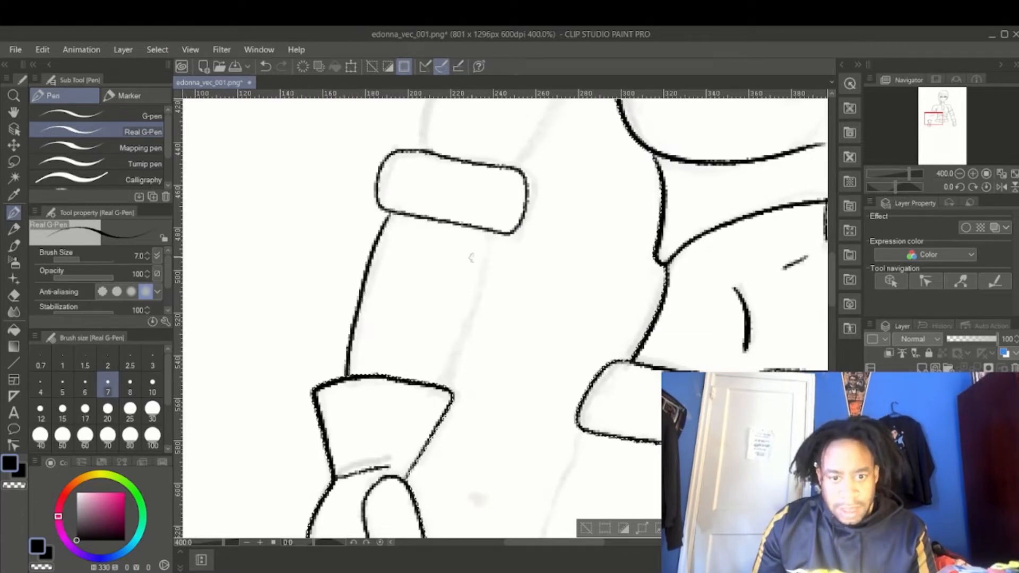
{"action": "left_click_drag", "start_coordinate": [443, 183], "coordinate": [419, 305]}
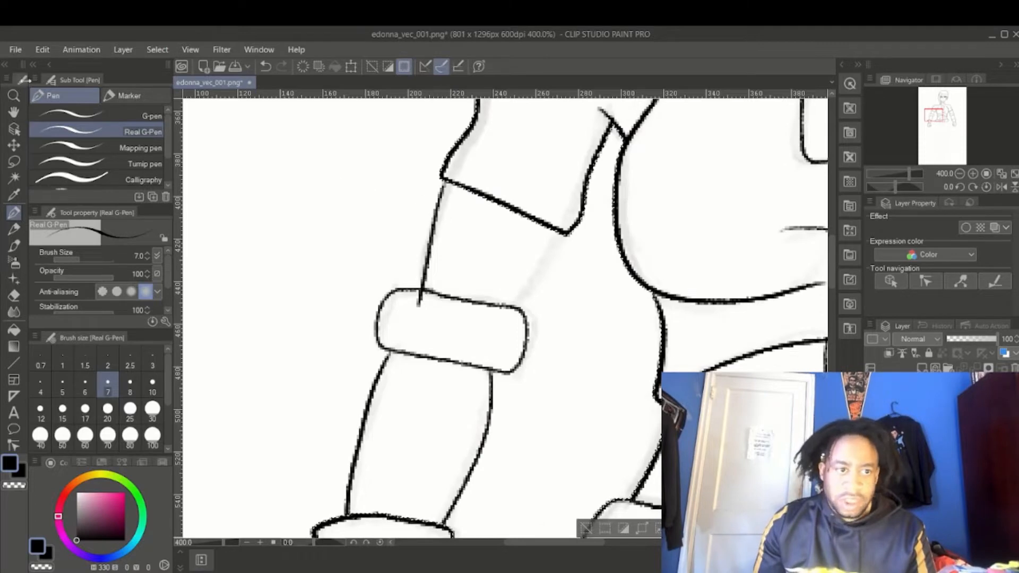
- Undo the upper-arm stroke and renew the selection around the line art with Auto Select on the editing layer, returning to the pen
{"action": "left_click", "coordinate": [42, 49]}
{"action": "left_click", "coordinate": [79, 66]}
{"action": "left_click", "coordinate": [157, 50]}
{"action": "left_click", "coordinate": [160, 82]}
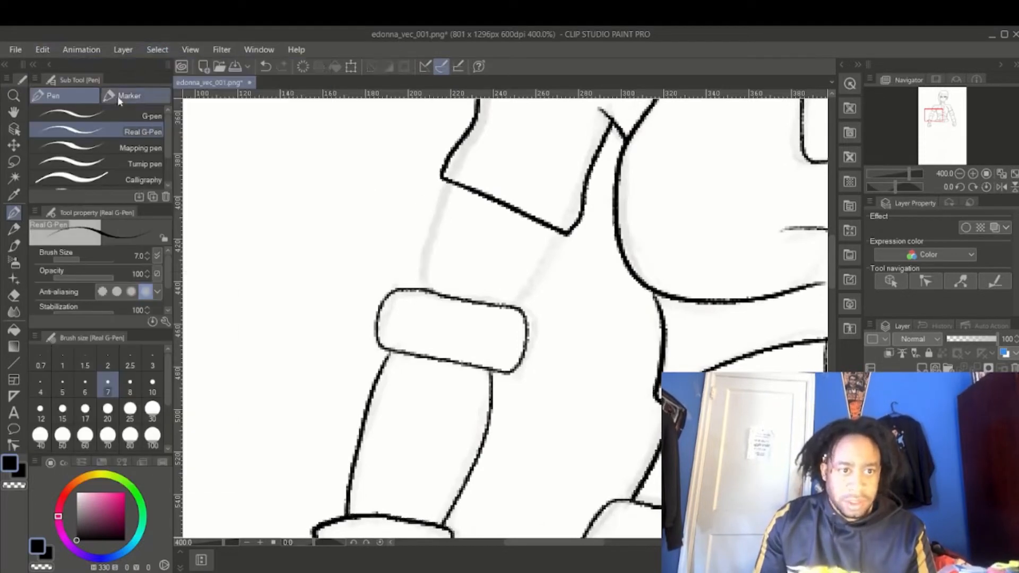
{"action": "left_click", "coordinate": [14, 177]}
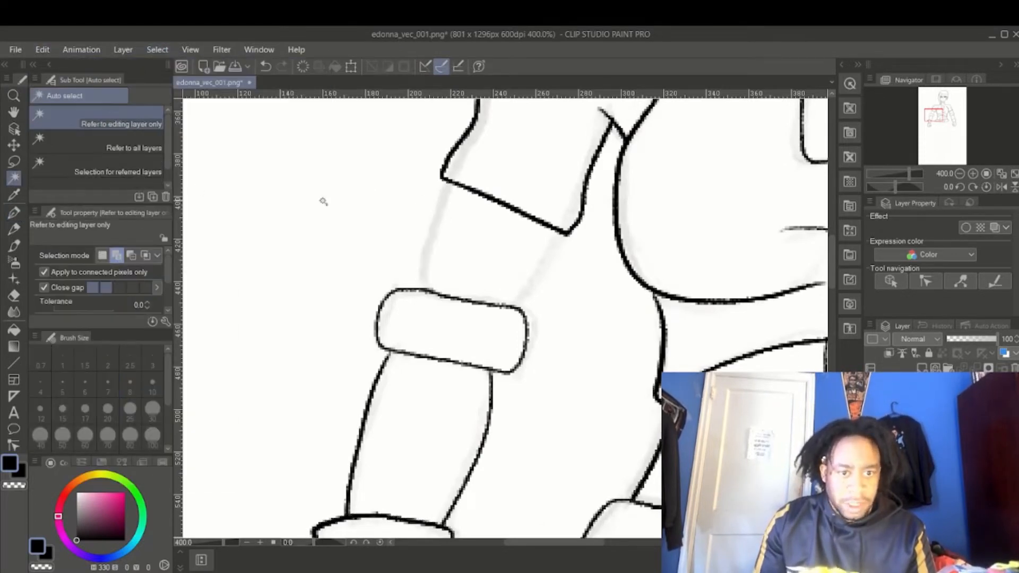
{"action": "left_click", "coordinate": [14, 228]}
{"action": "left_click", "coordinate": [14, 212]}
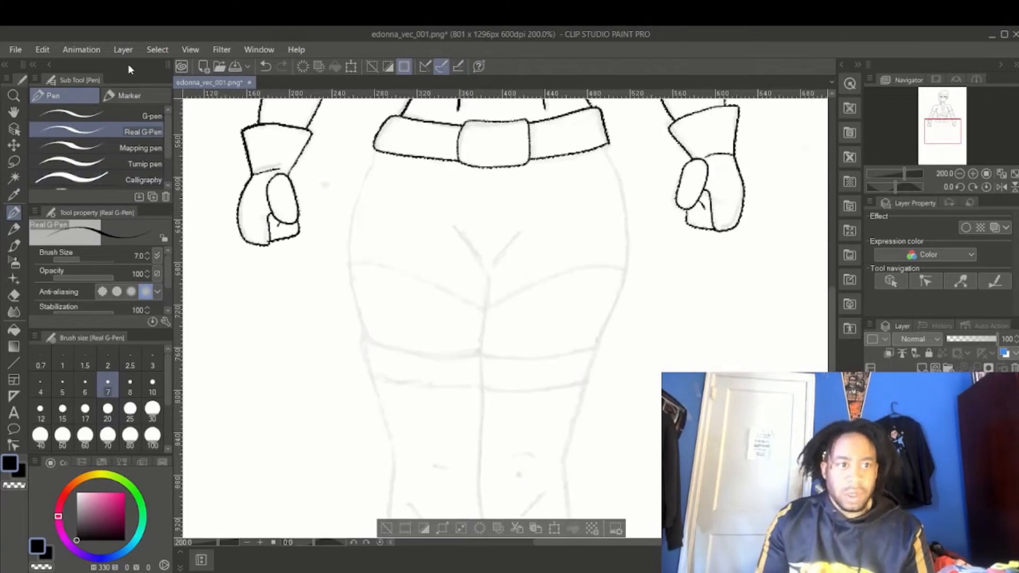
- Clear the selection, auto-select the empty area beside the hips and set the Real G-Pen to size 8
{"action": "left_click", "coordinate": [157, 49]}
{"action": "left_click", "coordinate": [159, 80]}
{"action": "left_click", "coordinate": [13, 180]}
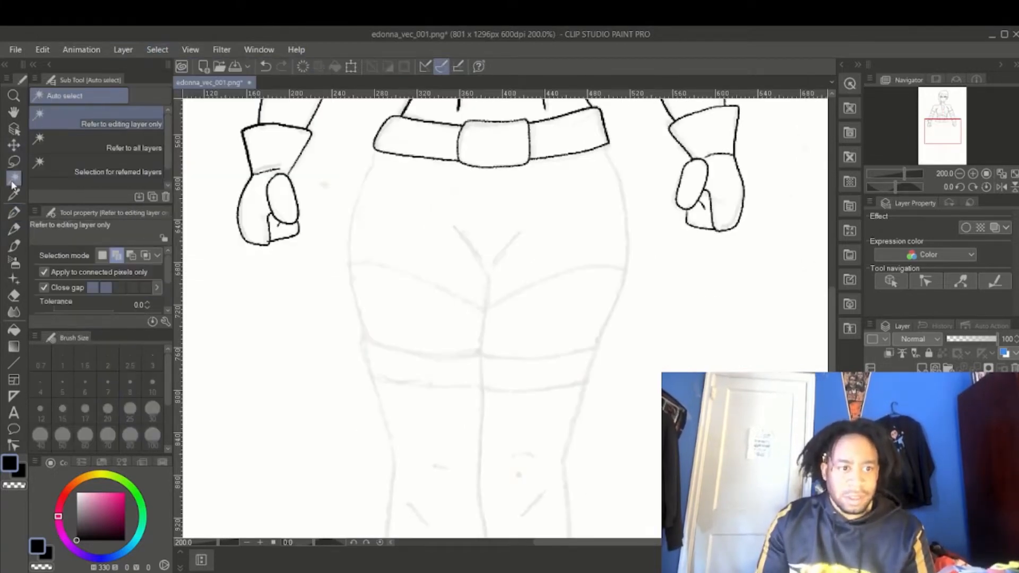
{"action": "left_click", "coordinate": [319, 272]}
{"action": "left_click", "coordinate": [14, 212]}
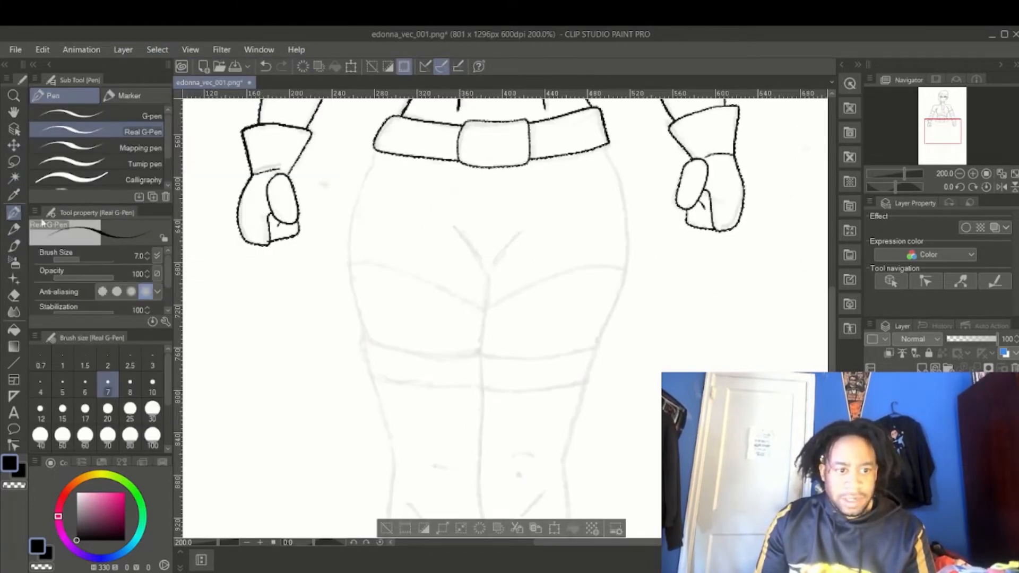
{"action": "left_click", "coordinate": [130, 383]}
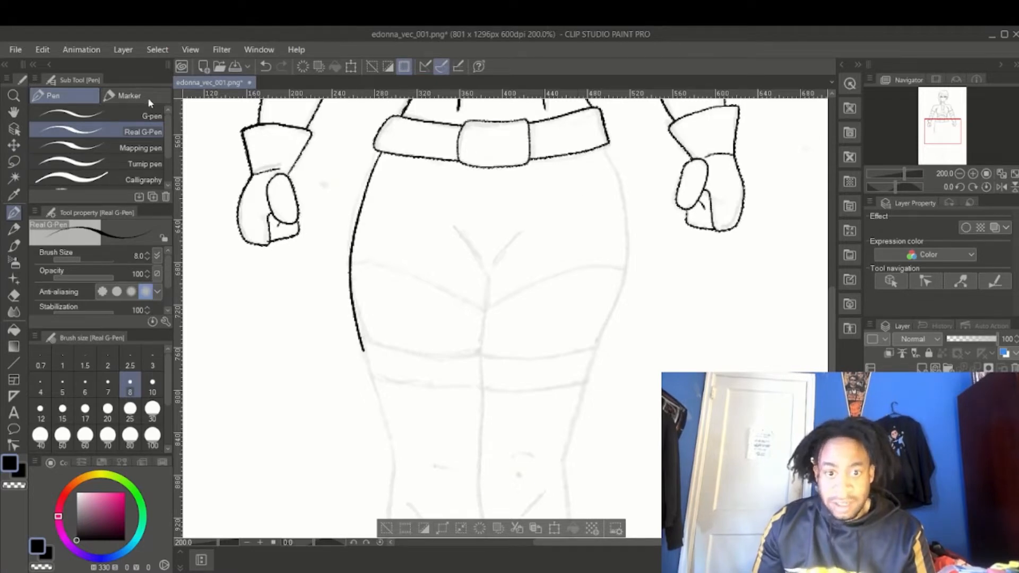
- Undo the first hip strokes and ink the shorts' outer sides and curved leg hems
{"action": "left_click", "coordinate": [46, 52]}
{"action": "left_click", "coordinate": [53, 67]}
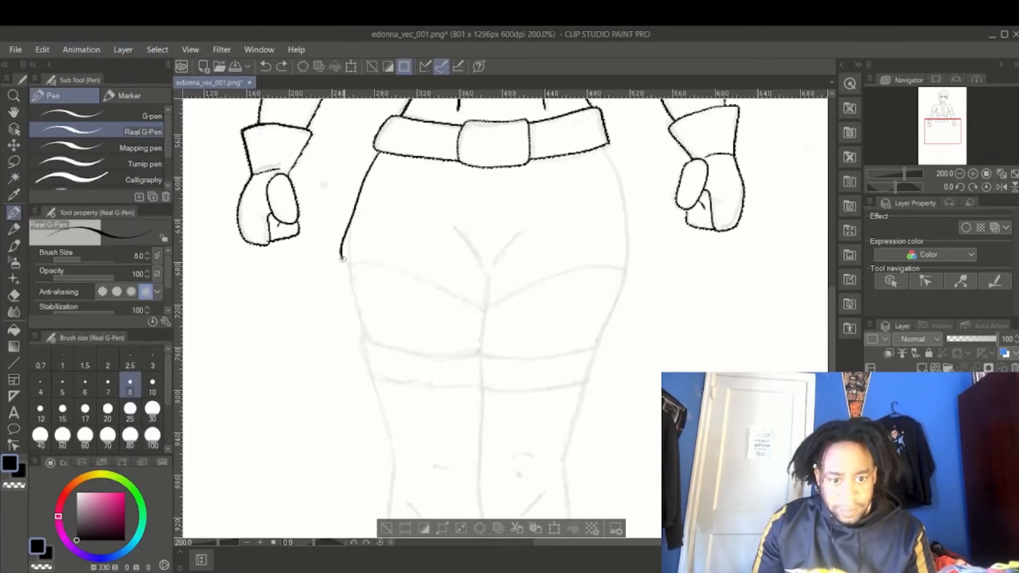
{"action": "left_click", "coordinate": [43, 50]}
{"action": "left_click", "coordinate": [53, 66]}
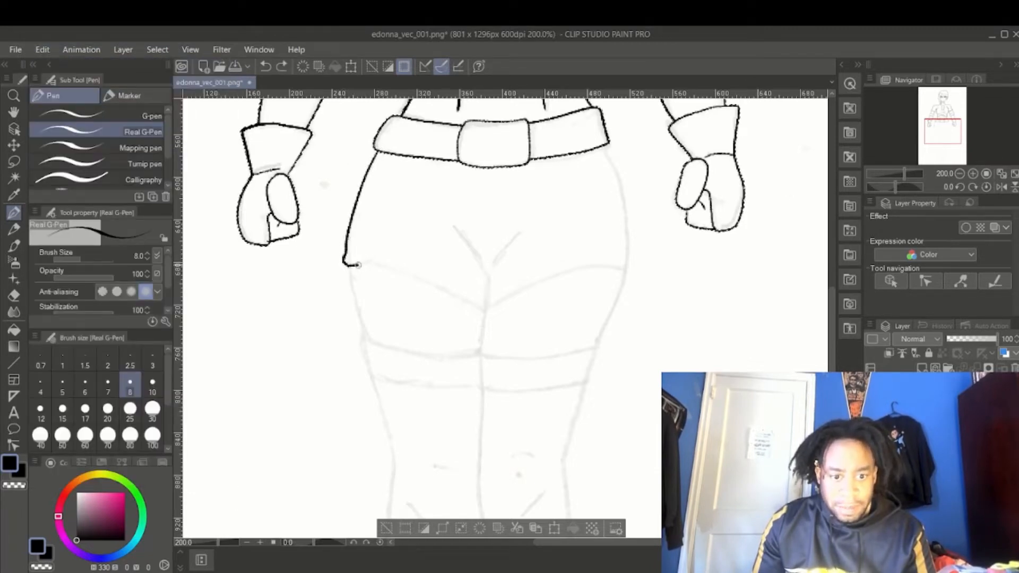
{"action": "left_click_drag", "start_coordinate": [358, 265], "coordinate": [487, 311]}
{"action": "left_click_drag", "start_coordinate": [487, 311], "coordinate": [632, 266]}
{"action": "left_click_drag", "start_coordinate": [606, 149], "coordinate": [631, 266]}
- Ink the outer contours of both legs and the top edge of the boots
{"action": "scroll", "coordinate": [488, 308], "scroll_direction": "down", "scroll_amount": 3}
{"action": "left_click_drag", "start_coordinate": [350, 102], "coordinate": [391, 465]}
{"action": "left_click_drag", "start_coordinate": [621, 103], "coordinate": [548, 475]}
{"action": "scroll", "coordinate": [489, 308], "scroll_direction": "down", "scroll_amount": 4}
{"action": "left_click_drag", "start_coordinate": [383, 320], "coordinate": [554, 317]}
- Ink the flared cuffs, sides and rounded toes of both boots, redoing the toe on the drawing's right
{"action": "scroll", "coordinate": [488, 308], "scroll_direction": "up", "scroll_amount": 4}
{"action": "left_click", "coordinate": [157, 50]}
{"action": "scroll", "coordinate": [488, 308], "scroll_direction": "down", "scroll_amount": 5}
{"action": "left_click_drag", "start_coordinate": [554, 244], "coordinate": [530, 312]}
{"action": "left_click_drag", "start_coordinate": [383, 247], "coordinate": [405, 359]}
{"action": "left_click_drag", "start_coordinate": [403, 322], "coordinate": [468, 413]}
{"action": "left_click_drag", "start_coordinate": [529, 313], "coordinate": [484, 419]}
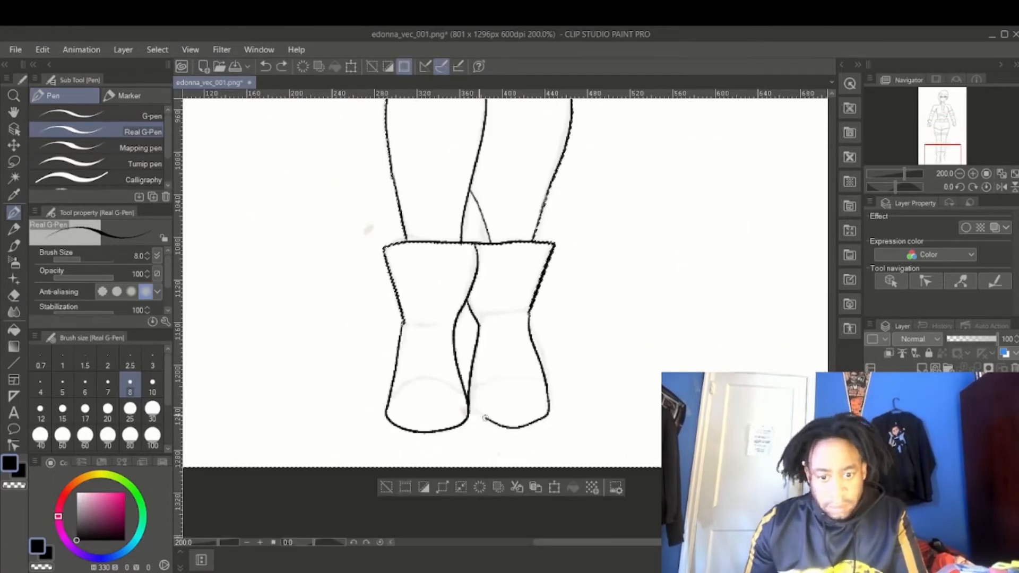
{"action": "key", "text": "ctrl+z"}
{"action": "left_click_drag", "start_coordinate": [549, 395], "coordinate": [469, 403]}
- Clear the selection on the inked female figure and open the scan mcnamara_scan_001.jpg
{"action": "scroll", "coordinate": [504, 308], "scroll_direction": "up", "scroll_amount": 10}
{"action": "key", "text": "ctrl+d"}
{"action": "key", "text": "ctrl+minus"}
{"action": "key", "text": "ctrl+minus"}
{"action": "key", "text": "ctrl+minus"}
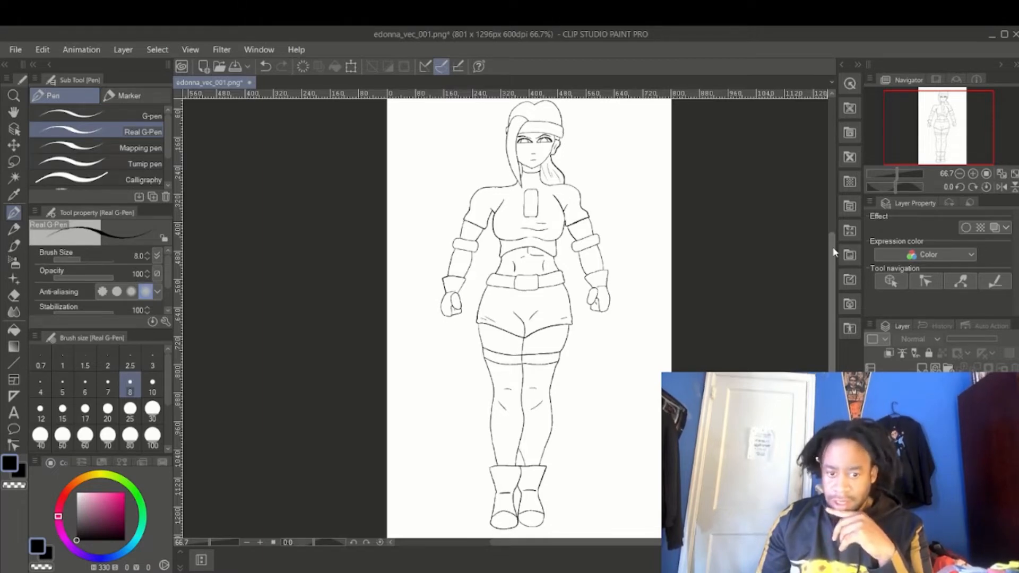
{"action": "left_click", "coordinate": [15, 49]}
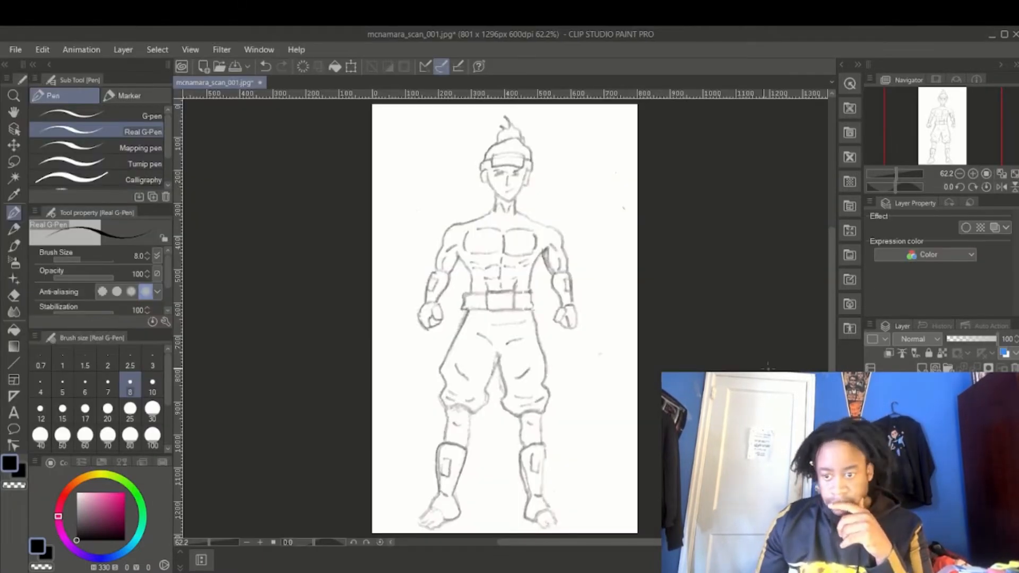
- Fade the pencil scan with a semi-transparent white fill and add a new layer for inking with the Real G-Pen
{"action": "key", "text": "g"}
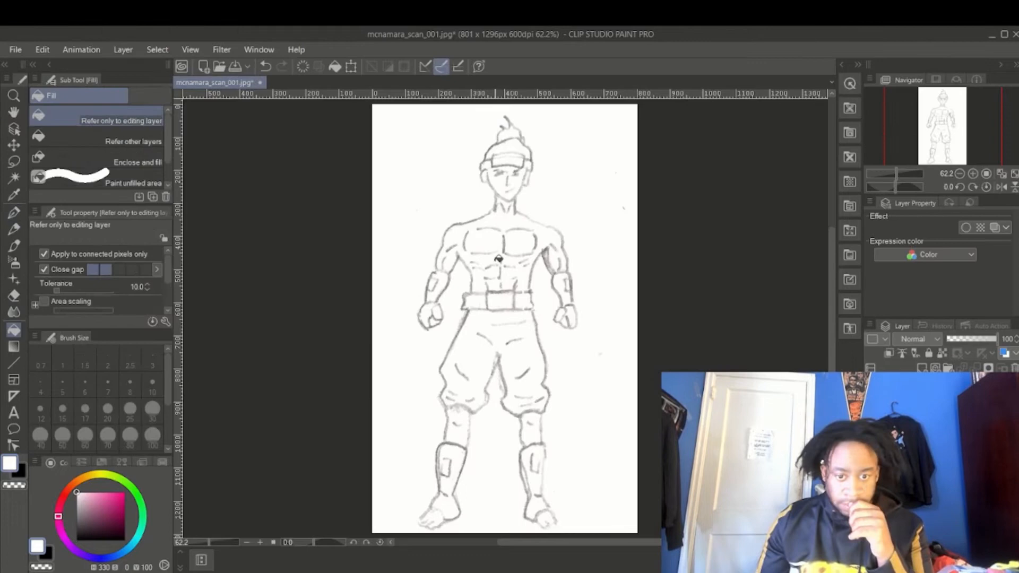
{"action": "left_click", "coordinate": [975, 340]}
{"action": "left_click", "coordinate": [14, 213]}
{"action": "left_click", "coordinate": [935, 368]}
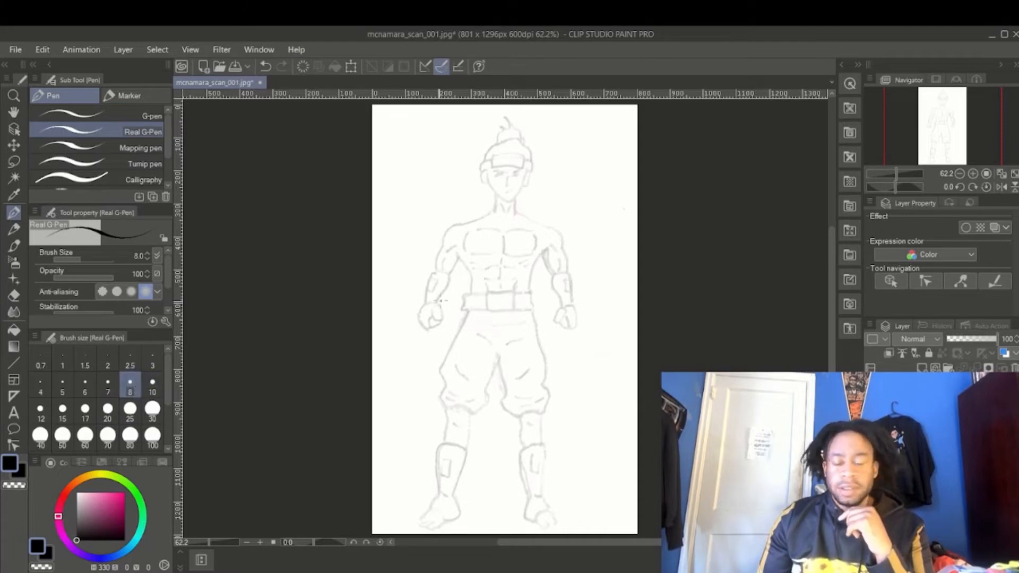
- Set the pen to size 10 and ink the forearm guard and back of the fist on the drawing's left
{"action": "scroll", "coordinate": [442, 301], "scroll_direction": "up", "scroll_amount": 4}
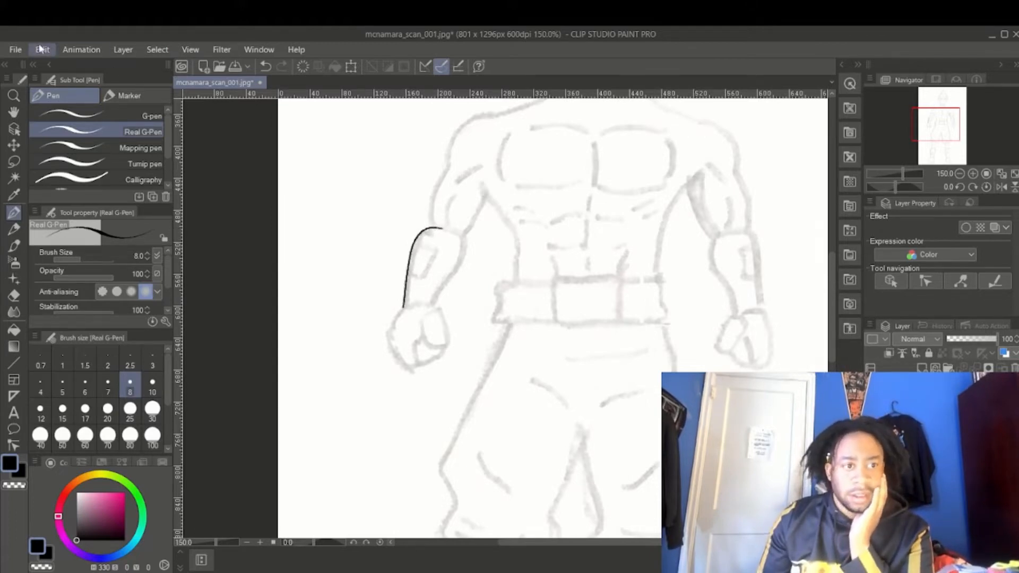
{"action": "left_click", "coordinate": [152, 382]}
{"action": "key", "text": "ctrl+z"}
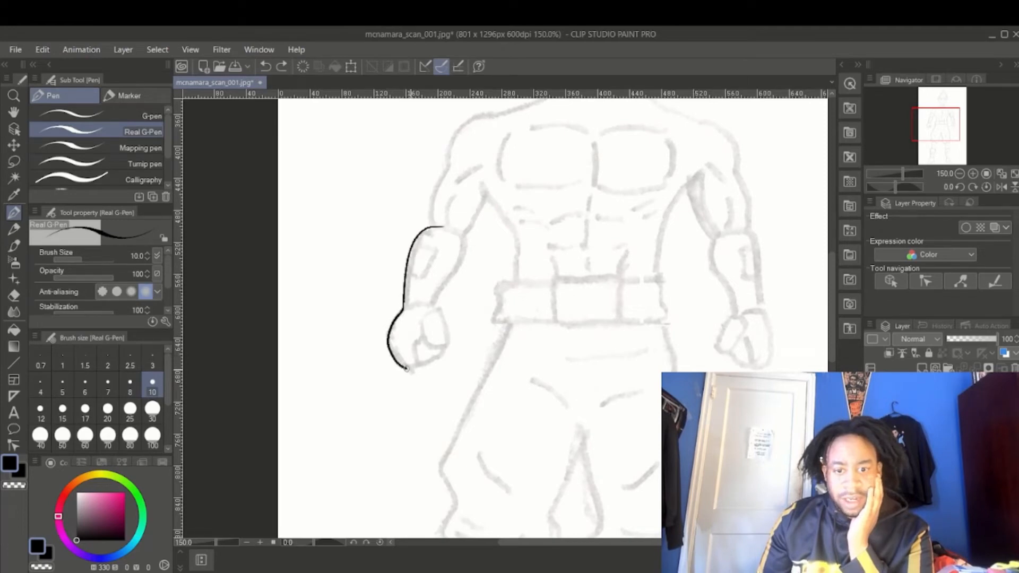
{"action": "left_click_drag", "start_coordinate": [406, 369], "coordinate": [418, 341]}
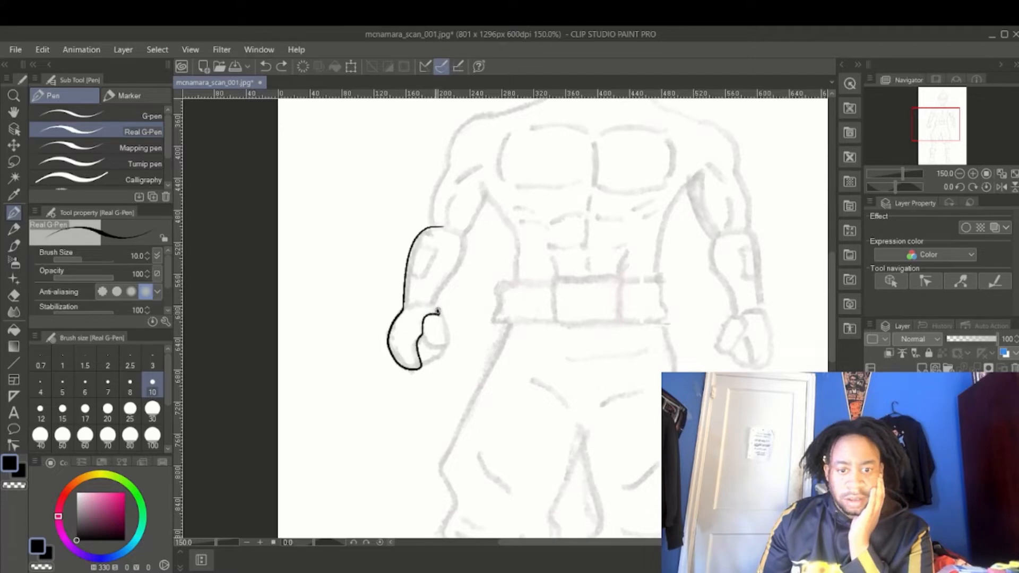
{"action": "left_click_drag", "start_coordinate": [435, 301], "coordinate": [443, 226]}
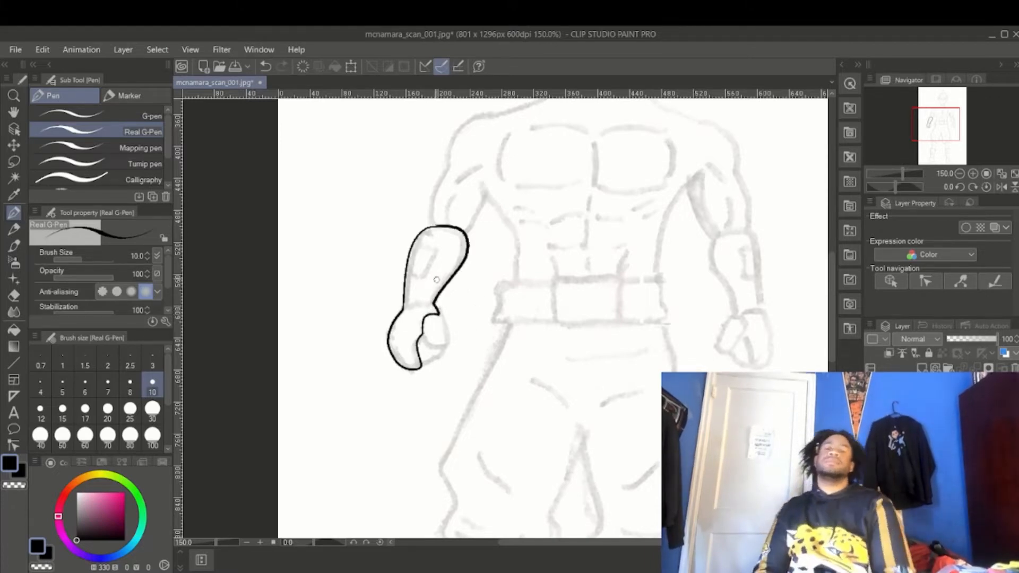
- Ink the forearm guard and fist on the drawing's right, including its thumb and finger crease
{"action": "left_click_drag", "start_coordinate": [752, 228], "coordinate": [718, 234]}
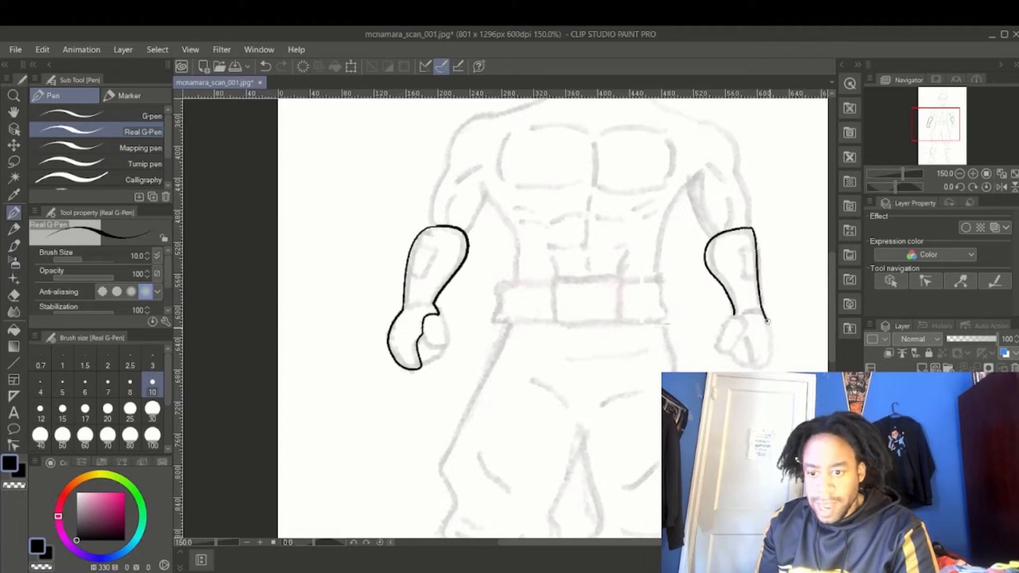
{"action": "key", "text": "ctrl+z"}
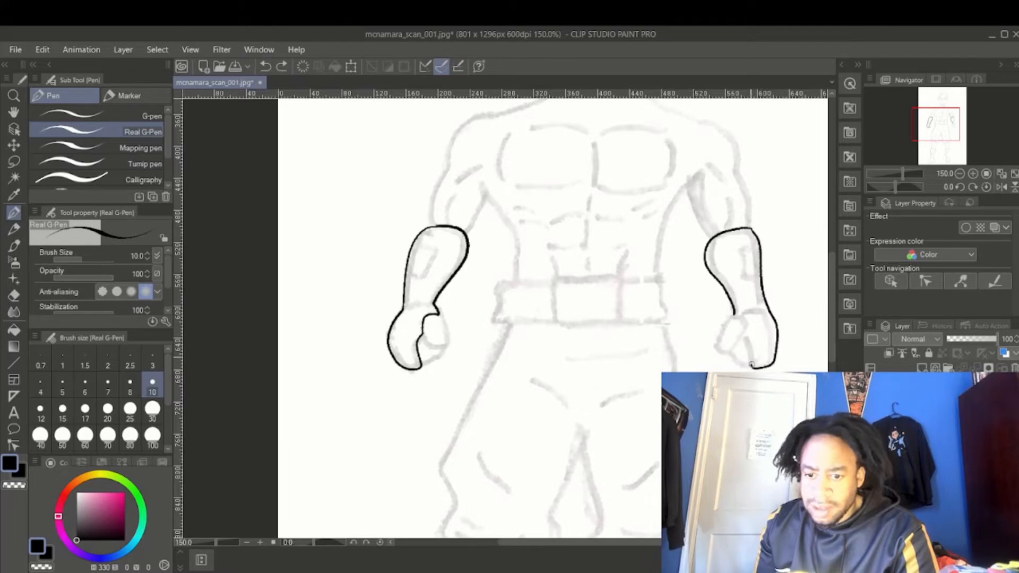
{"action": "left_click_drag", "start_coordinate": [751, 364], "coordinate": [721, 329]}
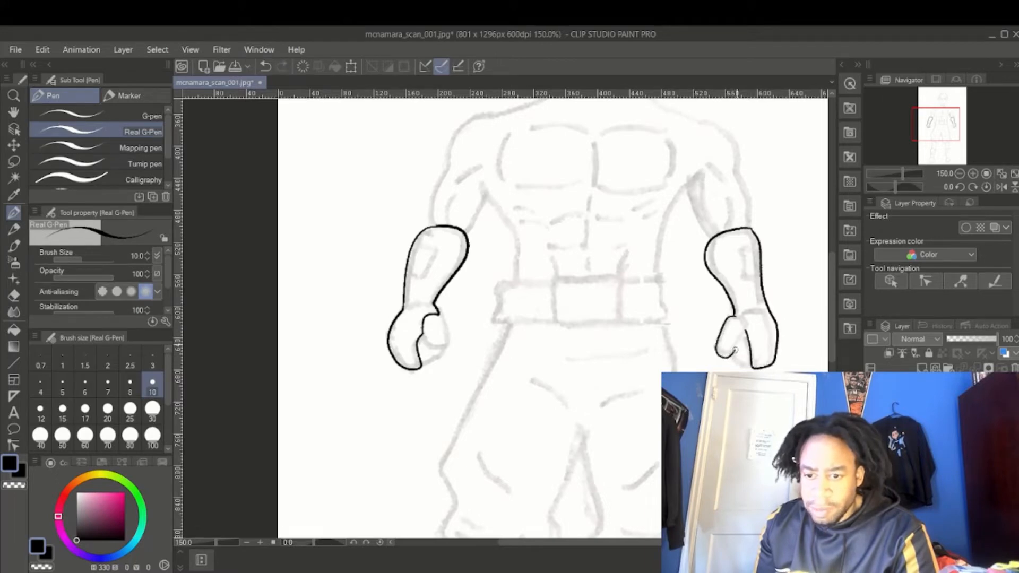
{"action": "scroll", "coordinate": [738, 350], "scroll_direction": "up", "scroll_amount": 1}
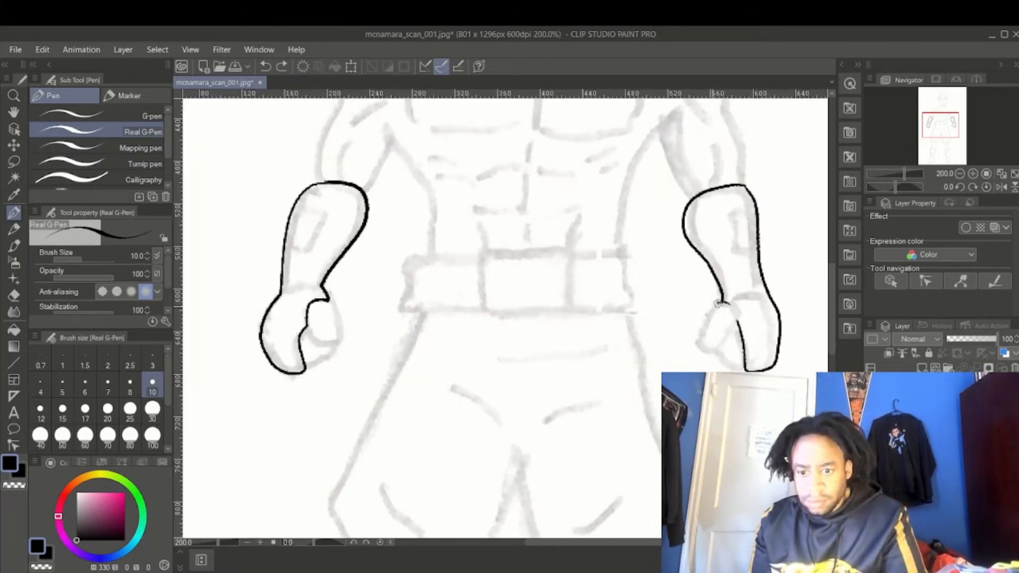
{"action": "mouse_move", "coordinate": [709, 316]}
{"action": "left_mouse_down"}
{"action": "mouse_move", "coordinate": [707, 354]}
{"action": "mouse_move", "coordinate": [733, 328]}
{"action": "left_mouse_up"}
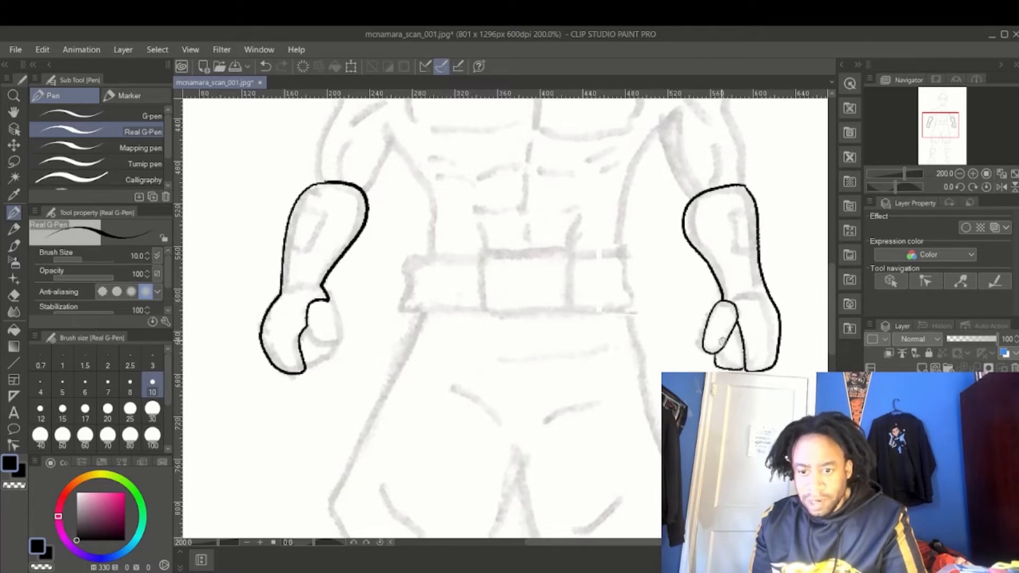
{"action": "left_click_drag", "start_coordinate": [726, 343], "coordinate": [733, 350]}
- Ink the thumb and fingers of the fist on the drawing's left and the narrow panels on both forearm guards
{"action": "left_click_drag", "start_coordinate": [325, 301], "coordinate": [332, 348]}
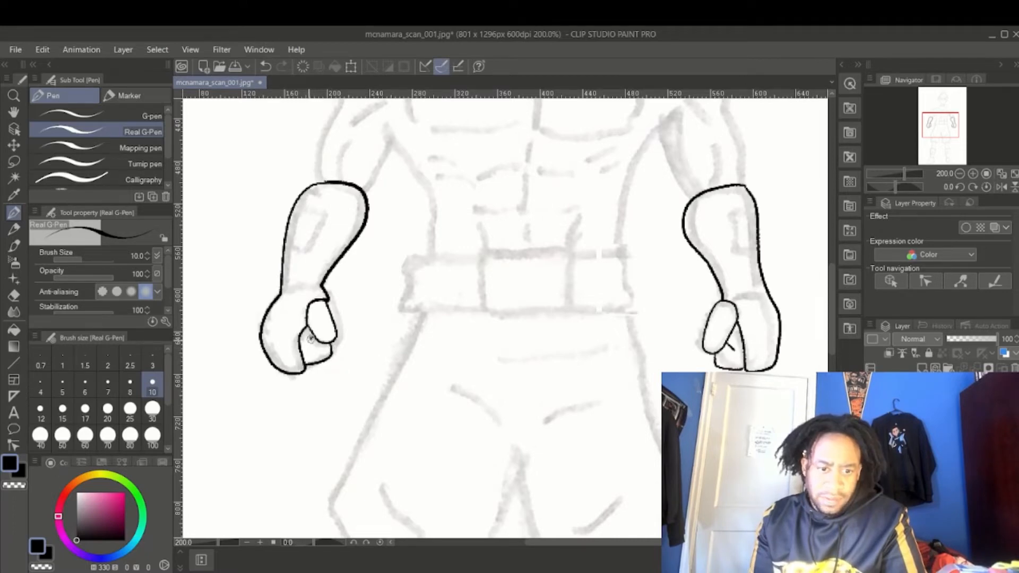
{"action": "left_click_drag", "start_coordinate": [296, 211], "coordinate": [291, 255]}
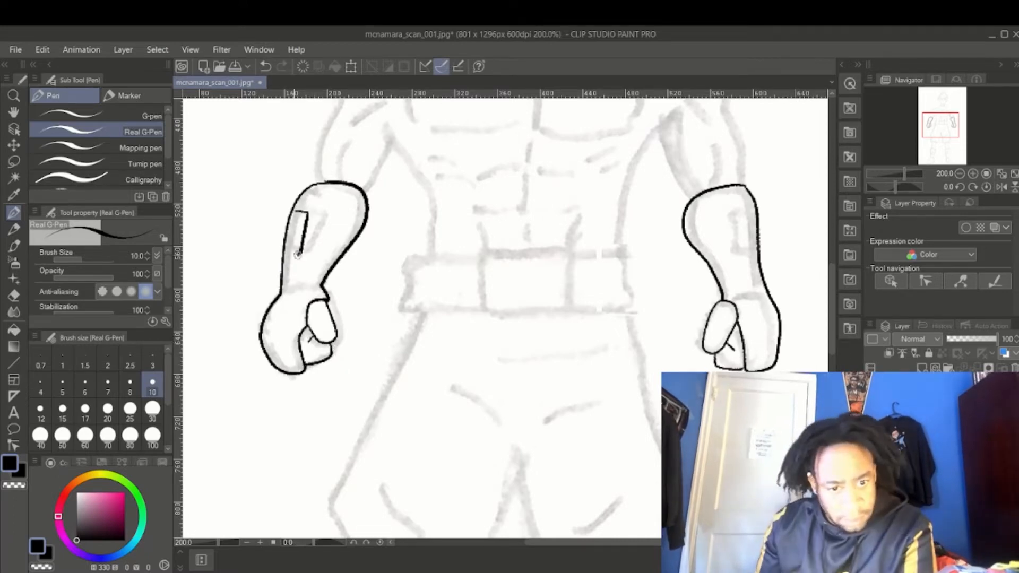
{"action": "left_click_drag", "start_coordinate": [748, 214], "coordinate": [749, 256]}
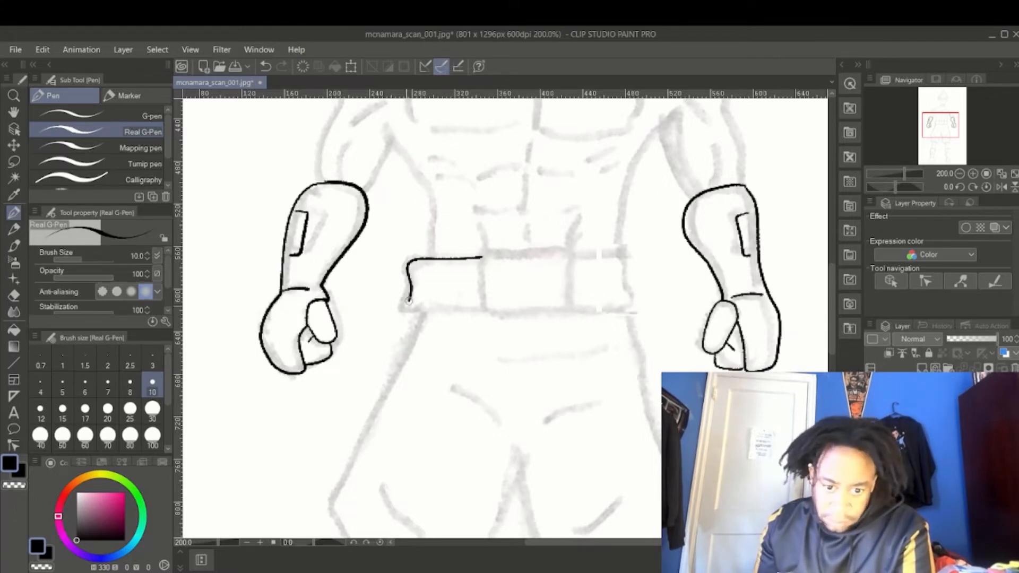
- Ink the belt and its large rounded buckle, switching to the hard eraser for cleanup
{"action": "left_click_drag", "start_coordinate": [482, 257], "coordinate": [482, 315]}
{"action": "mouse_move", "coordinate": [568, 258]}
{"action": "left_mouse_down"}
{"action": "mouse_move", "coordinate": [621, 260]}
{"action": "mouse_move", "coordinate": [560, 315]}
{"action": "left_mouse_up"}
{"action": "mouse_move", "coordinate": [482, 254]}
{"action": "left_mouse_down"}
{"action": "mouse_move", "coordinate": [563, 276]}
{"action": "mouse_move", "coordinate": [482, 250]}
{"action": "left_mouse_up"}
{"action": "key", "text": "e"}
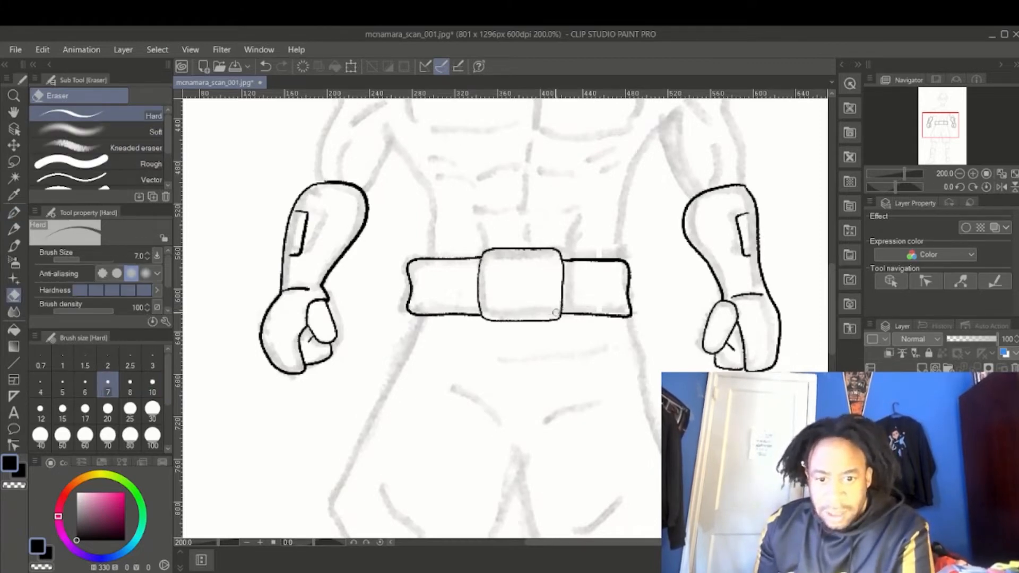
- Ink both ears, the jawline and the sides of the face with the Real G-Pen
{"action": "left_click_drag", "start_coordinate": [830, 276], "coordinate": [833, 177]}
{"action": "left_click", "coordinate": [14, 212]}
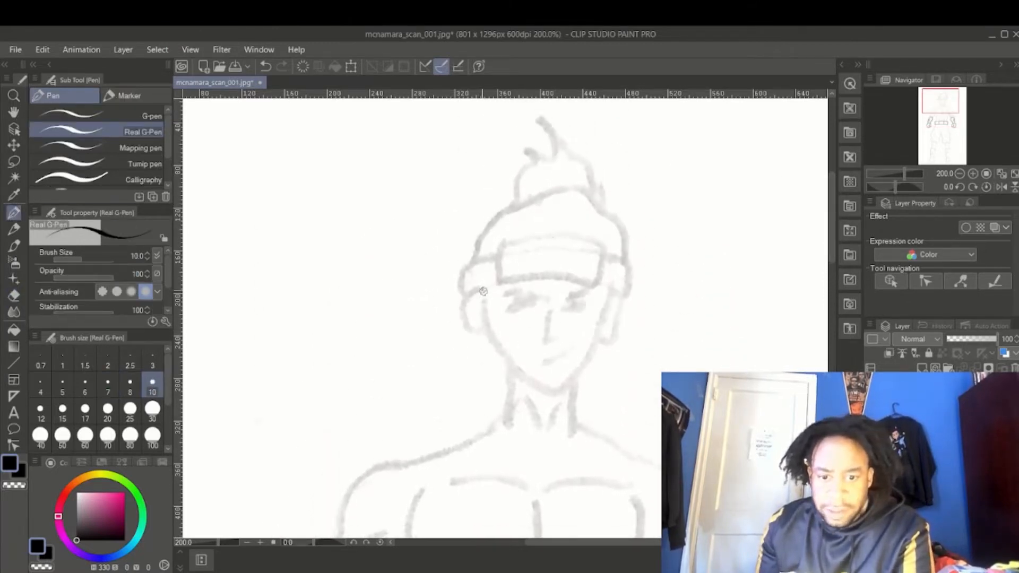
{"action": "left_click_drag", "start_coordinate": [476, 290], "coordinate": [496, 354]}
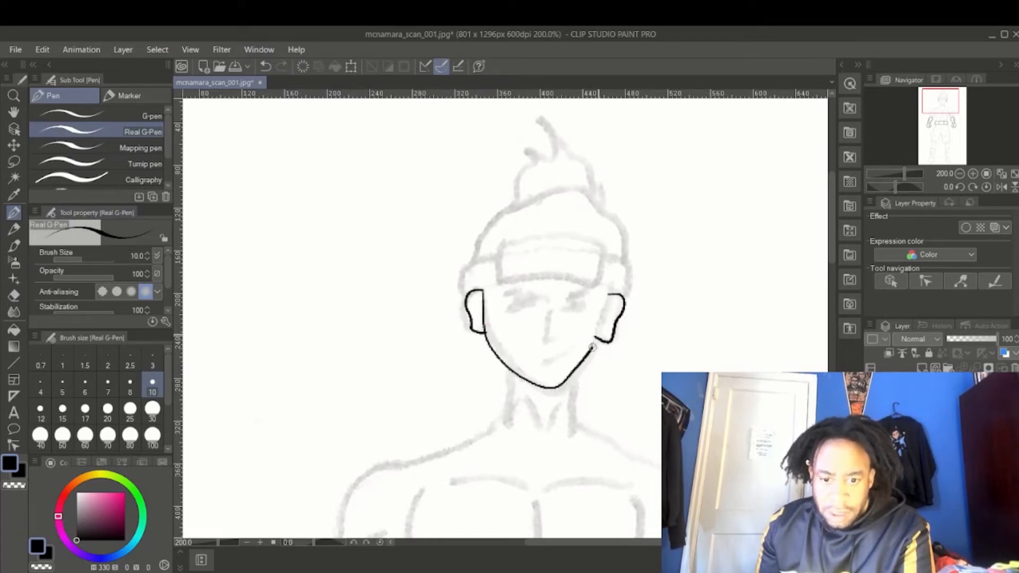
{"action": "left_click_drag", "start_coordinate": [604, 322], "coordinate": [609, 289]}
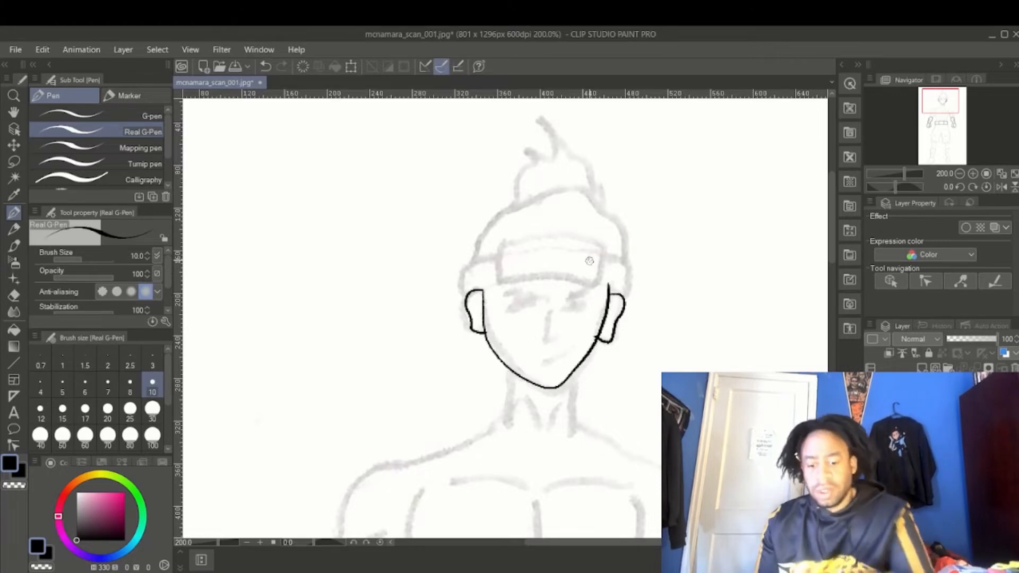
- Outline the curved, rounded plate of the headband across the forehead
{"action": "scroll", "coordinate": [592, 259], "scroll_direction": "up", "scroll_amount": 3}
{"action": "left_click_drag", "start_coordinate": [415, 222], "coordinate": [407, 237]}
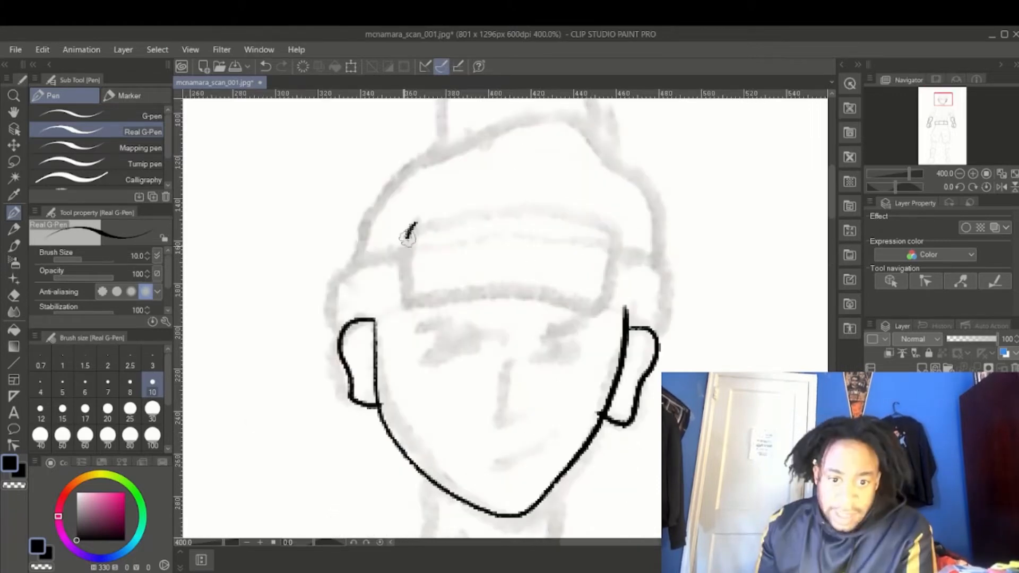
{"action": "mouse_move", "coordinate": [420, 306]}
{"action": "left_mouse_down"}
{"action": "mouse_move", "coordinate": [510, 286]}
{"action": "mouse_move", "coordinate": [602, 223]}
{"action": "left_mouse_up"}
{"action": "left_click_drag", "start_coordinate": [416, 219], "coordinate": [556, 210]}
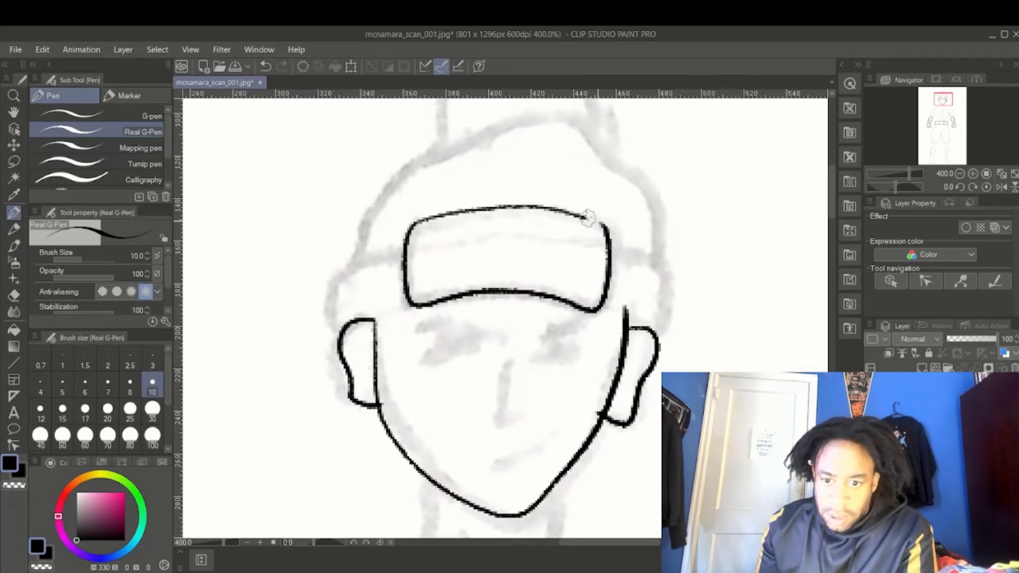
- Ink the headband's side straps from the forehead plate to both ears, redoing the strap on the drawing's left
{"action": "mouse_move", "coordinate": [405, 247]}
{"action": "left_mouse_down"}
{"action": "mouse_move", "coordinate": [367, 256]}
{"action": "mouse_move", "coordinate": [340, 329]}
{"action": "left_mouse_up"}
{"action": "left_click_drag", "start_coordinate": [416, 306], "coordinate": [375, 317]}
{"action": "key", "text": "ctrl+z"}
{"action": "key", "text": "ctrl+z"}
{"action": "mouse_move", "coordinate": [403, 251]}
{"action": "left_mouse_down"}
{"action": "mouse_move", "coordinate": [332, 282]}
{"action": "mouse_move", "coordinate": [340, 333]}
{"action": "left_mouse_up"}
{"action": "mouse_move", "coordinate": [612, 248]}
{"action": "left_mouse_down"}
{"action": "mouse_move", "coordinate": [657, 336]}
{"action": "mouse_move", "coordinate": [626, 323]}
{"action": "left_mouse_up"}
{"action": "left_click", "coordinate": [14, 295]}
{"action": "left_click", "coordinate": [13, 212]}
{"action": "left_click_drag", "start_coordinate": [409, 305], "coordinate": [376, 319]}
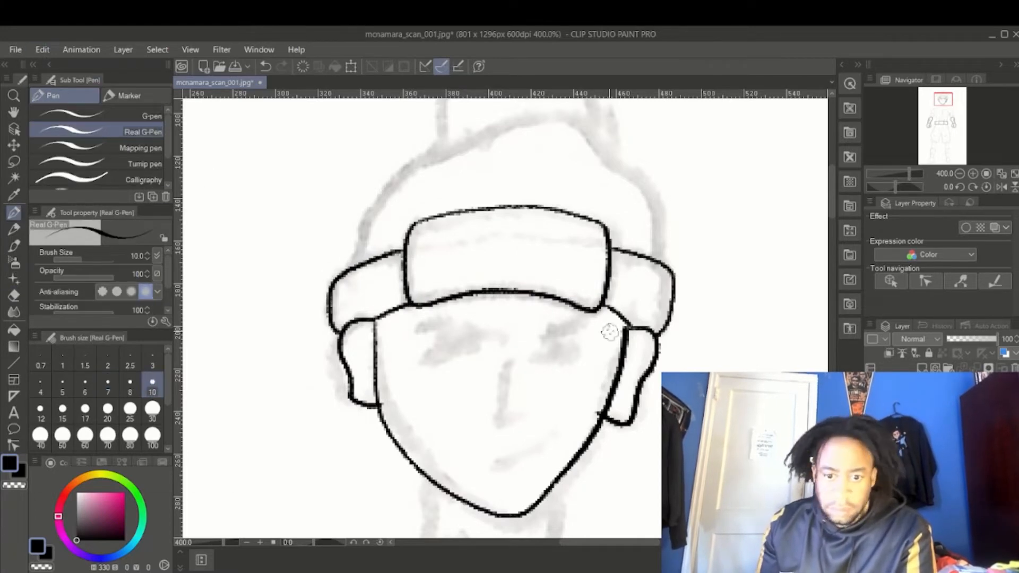
- Ink the head's outline above the headband and the short inner lines of both ears
{"action": "left_click_drag", "start_coordinate": [832, 191], "coordinate": [831, 180]}
{"action": "left_click_drag", "start_coordinate": [352, 355], "coordinate": [609, 241]}
{"action": "left_click_drag", "start_coordinate": [435, 313], "coordinate": [495, 164]}
{"action": "left_click_drag", "start_coordinate": [831, 176], "coordinate": [831, 203]}
- Ink the nose, the slanted smile and both thick angled eyebrows
{"action": "left_click_drag", "start_coordinate": [500, 324], "coordinate": [511, 385]}
{"action": "left_click_drag", "start_coordinate": [485, 421], "coordinate": [549, 393]}
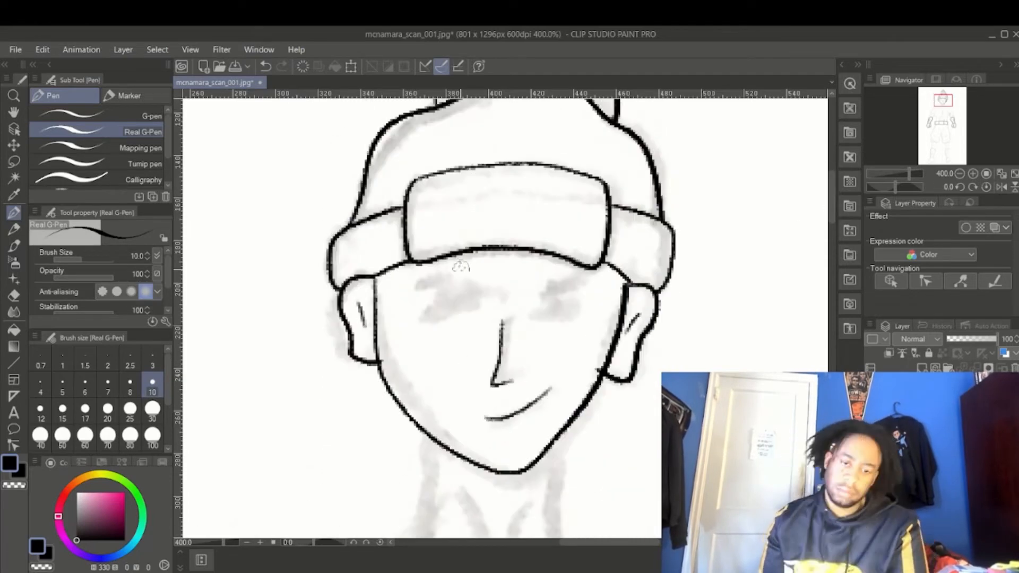
{"action": "left_click_drag", "start_coordinate": [410, 275], "coordinate": [490, 291]}
{"action": "left_click_drag", "start_coordinate": [519, 294], "coordinate": [581, 277]}
- Ink both eyes as flat-bottomed rounded shapes with inner details at brush size 7, undoing the first outline attempt
{"action": "left_click_drag", "start_coordinate": [280, 271], "coordinate": [352, 320]}
{"action": "left_click_drag", "start_coordinate": [479, 277], "coordinate": [562, 321]}
{"action": "left_click", "coordinate": [42, 50]}
{"action": "left_click", "coordinate": [55, 66]}
{"action": "left_click_drag", "start_coordinate": [257, 321], "coordinate": [371, 323]}
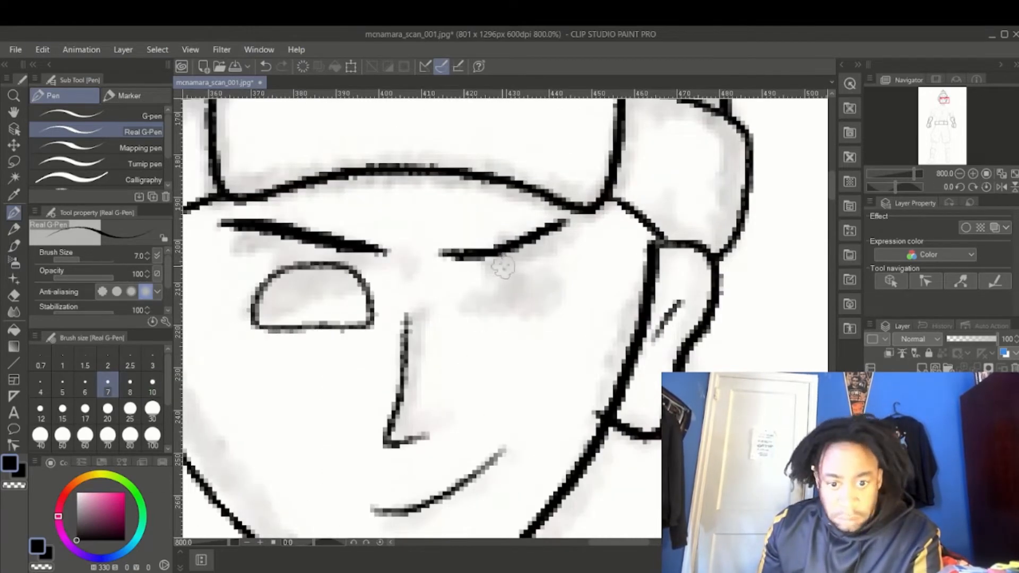
{"action": "left_click_drag", "start_coordinate": [461, 321], "coordinate": [568, 321]}
{"action": "mouse_move", "coordinate": [291, 313]}
{"action": "left_mouse_down"}
{"action": "mouse_move", "coordinate": [297, 273]}
{"action": "mouse_move", "coordinate": [345, 324]}
{"action": "left_mouse_up"}
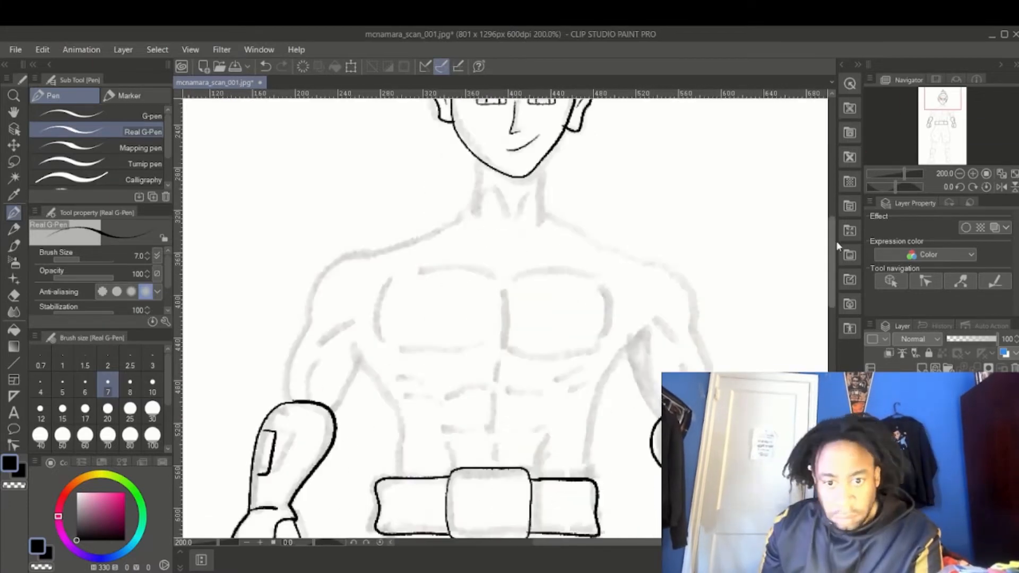
- Set the brush size to 8 and ink the neck, shoulders, outer upper arms and both sides of the torso
{"action": "left_click", "coordinate": [130, 384]}
{"action": "left_click_drag", "start_coordinate": [473, 183], "coordinate": [307, 311]}
{"action": "mouse_move", "coordinate": [544, 133]}
{"action": "left_mouse_down"}
{"action": "mouse_move", "coordinate": [698, 280]}
{"action": "mouse_move", "coordinate": [716, 371]}
{"action": "left_mouse_up"}
{"action": "left_click_drag", "start_coordinate": [353, 323], "coordinate": [406, 459]}
{"action": "left_click_drag", "start_coordinate": [631, 318], "coordinate": [586, 459]}
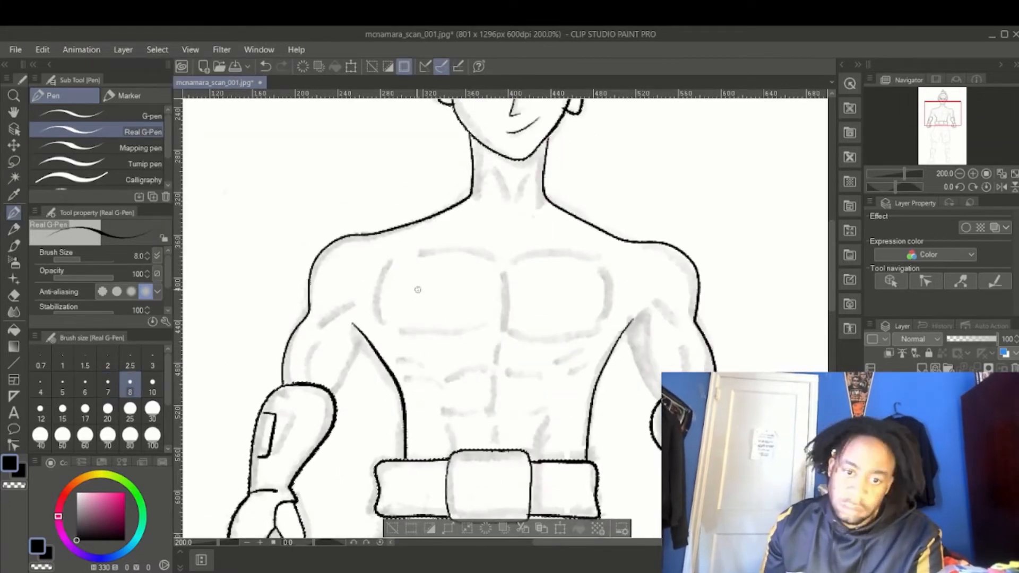
- Ink the two chest muscles with curved upper, lower and outer edges and a central dividing line
{"action": "left_click_drag", "start_coordinate": [391, 326], "coordinate": [402, 329]}
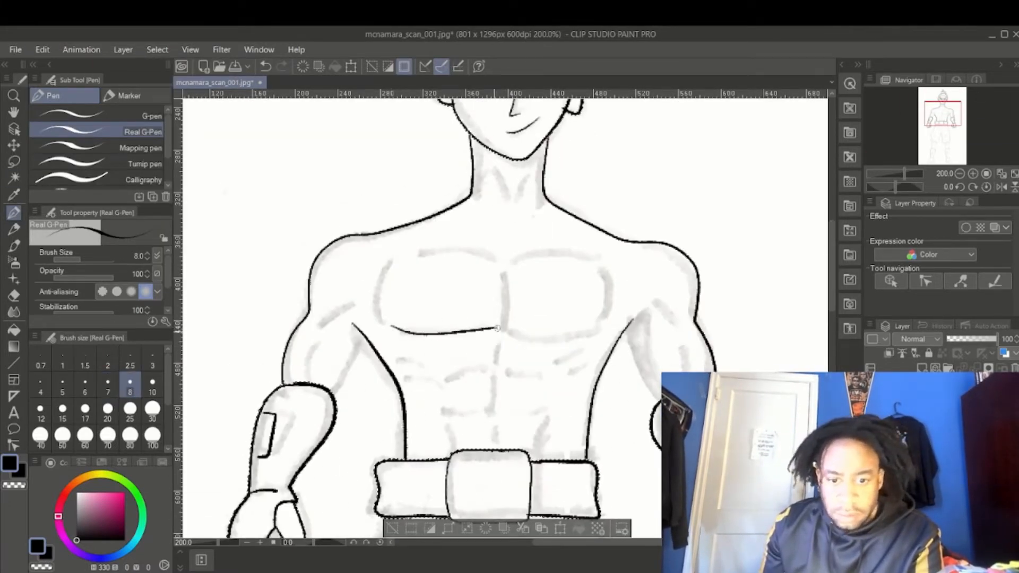
{"action": "left_click_drag", "start_coordinate": [591, 331], "coordinate": [599, 330]}
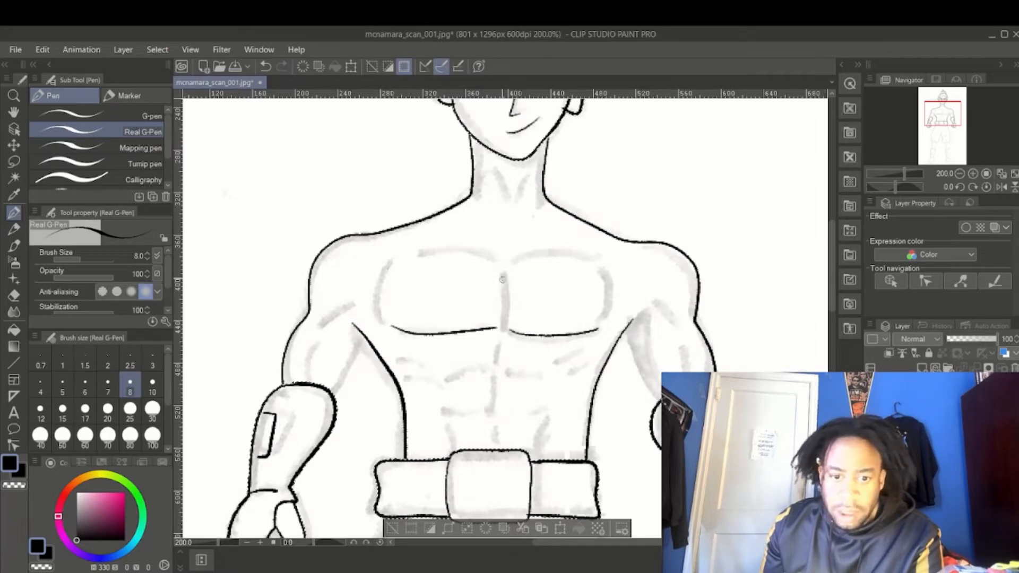
{"action": "left_click_drag", "start_coordinate": [501, 270], "coordinate": [505, 319]}
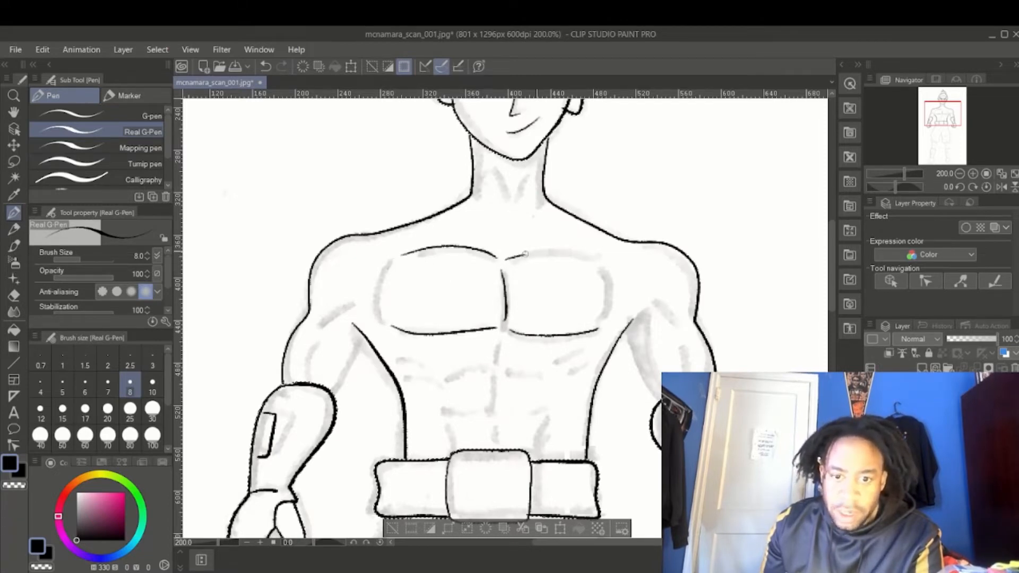
{"action": "left_click_drag", "start_coordinate": [606, 260], "coordinate": [607, 327]}
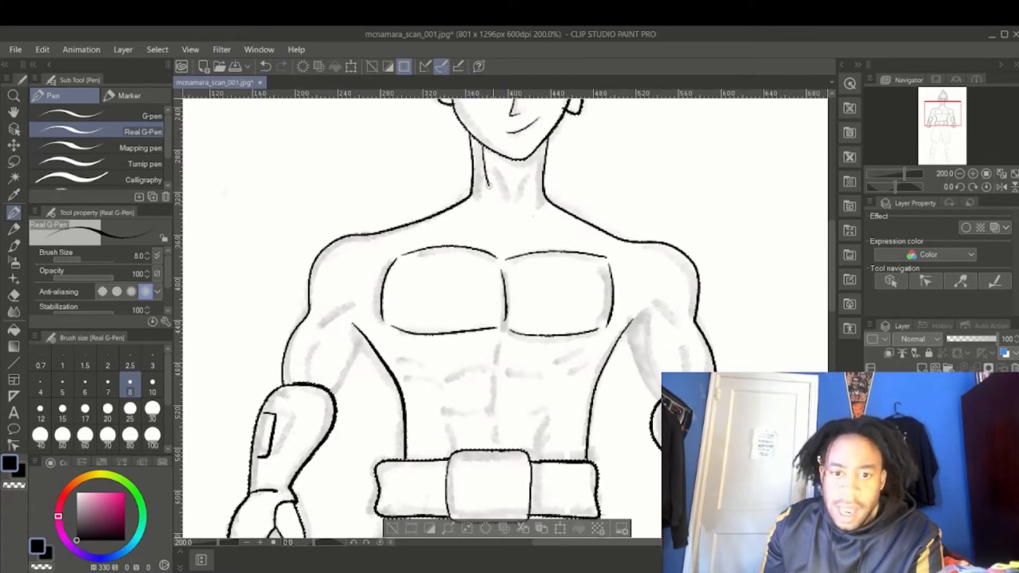
- Ink the neck tendons and a short slanted collarbone line on each side
{"action": "left_click_drag", "start_coordinate": [488, 184], "coordinate": [497, 200]}
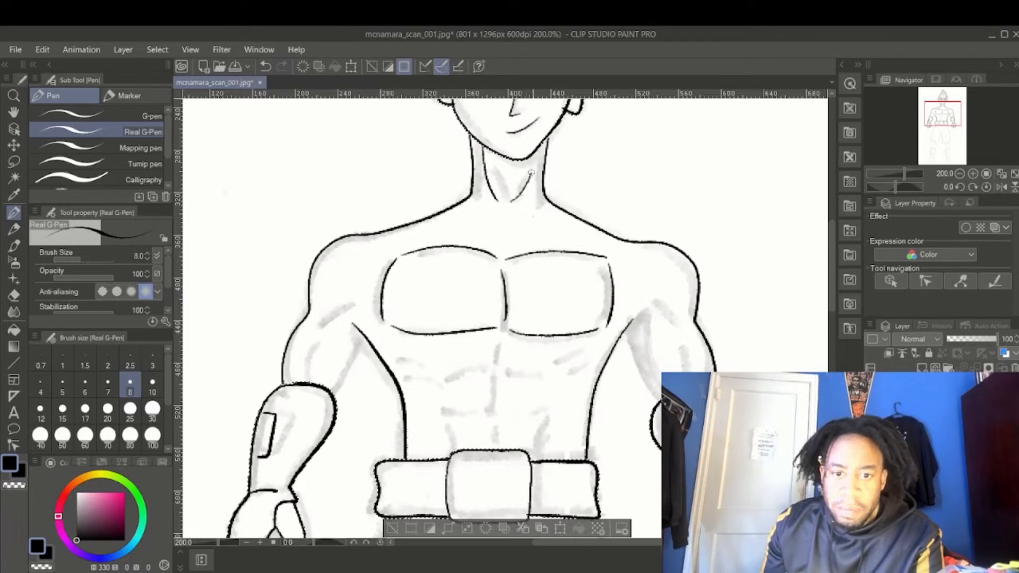
{"action": "left_click_drag", "start_coordinate": [461, 214], "coordinate": [417, 234]}
{"action": "left_click_drag", "start_coordinate": [552, 222], "coordinate": [572, 239]}
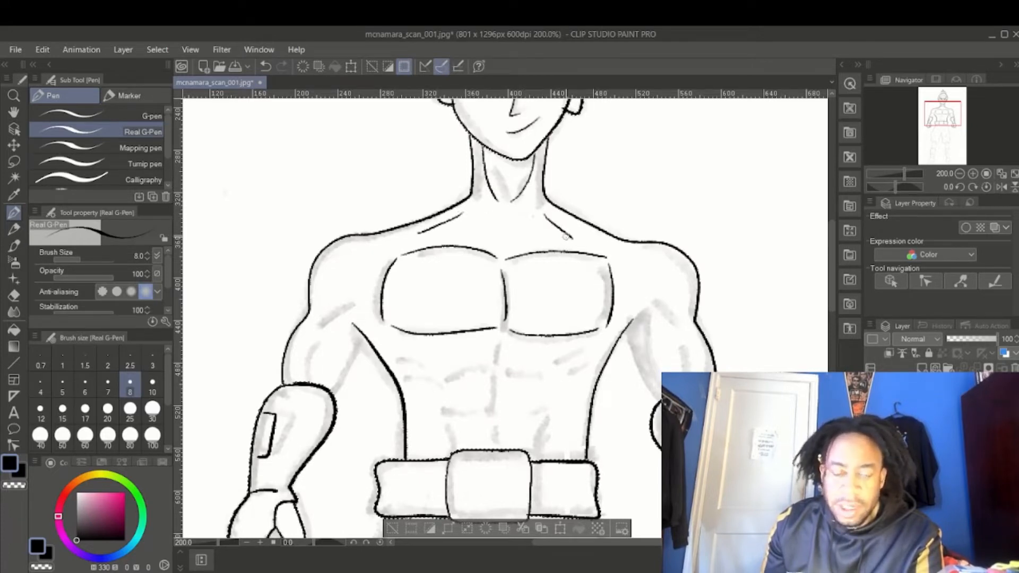
- Ink the abdominal and rib lines, plus the muscle contours on both upper arms
{"action": "mouse_move", "coordinate": [499, 341]}
{"action": "left_mouse_down"}
{"action": "mouse_move", "coordinate": [501, 366]}
{"action": "mouse_move", "coordinate": [466, 371]}
{"action": "mouse_move", "coordinate": [493, 373]}
{"action": "left_mouse_up"}
{"action": "left_click_drag", "start_coordinate": [506, 371], "coordinate": [526, 373]}
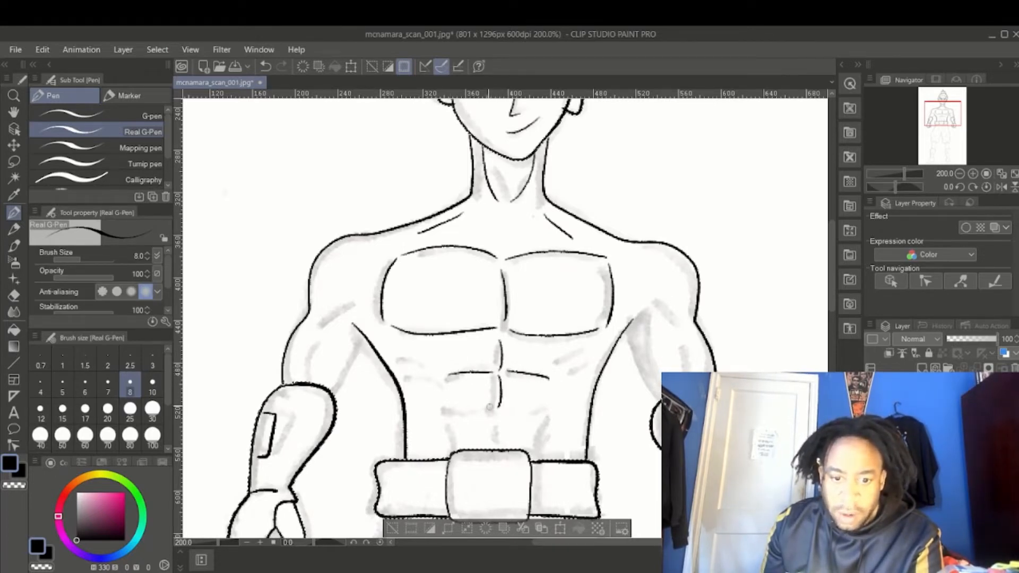
{"action": "mouse_move", "coordinate": [477, 413]}
{"action": "left_mouse_down"}
{"action": "mouse_move", "coordinate": [547, 412]}
{"action": "mouse_move", "coordinate": [538, 459]}
{"action": "left_mouse_up"}
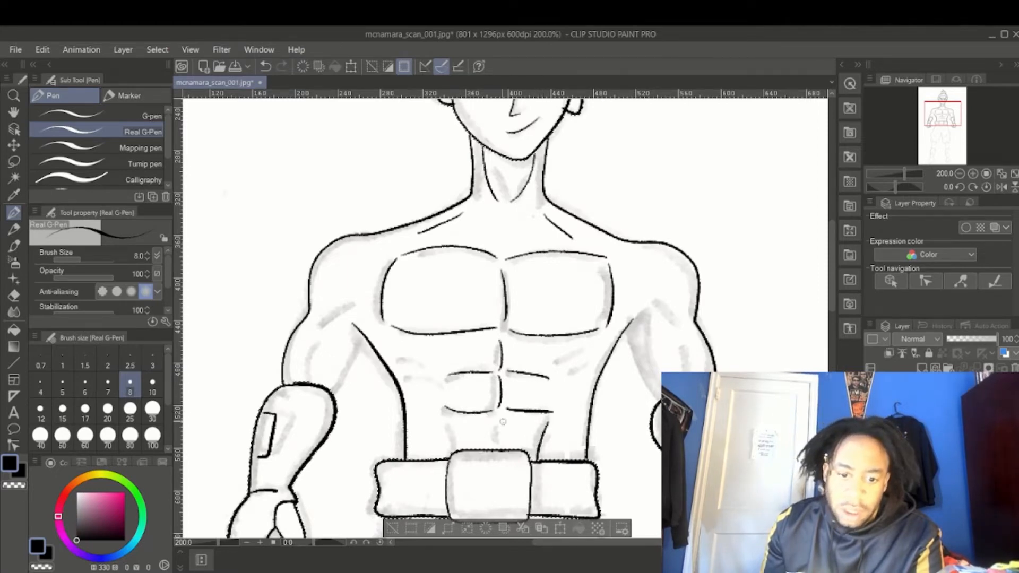
{"action": "left_click_drag", "start_coordinate": [446, 422], "coordinate": [453, 449]}
{"action": "left_click_drag", "start_coordinate": [498, 423], "coordinate": [496, 442]}
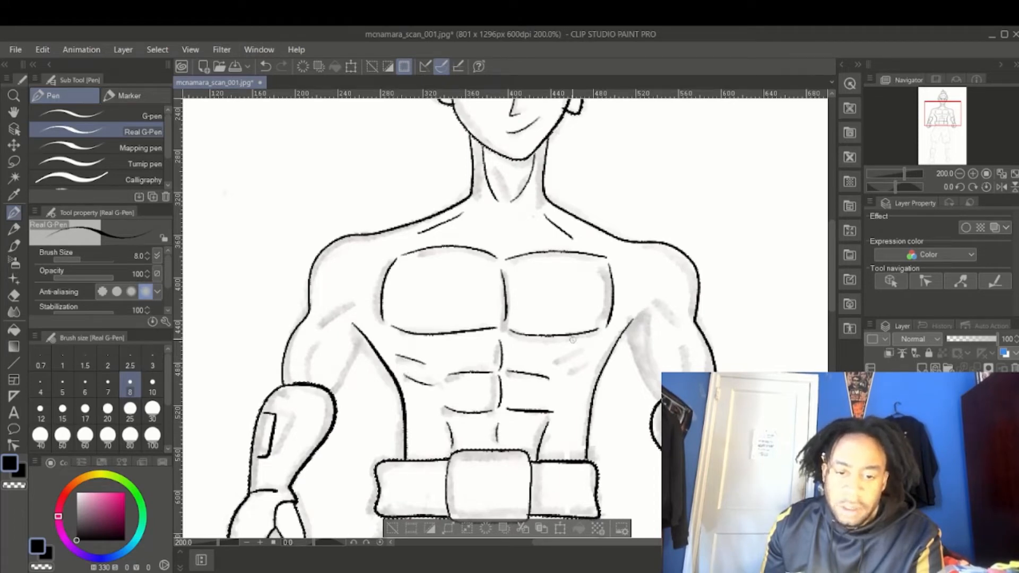
{"action": "left_click_drag", "start_coordinate": [562, 381], "coordinate": [586, 375]}
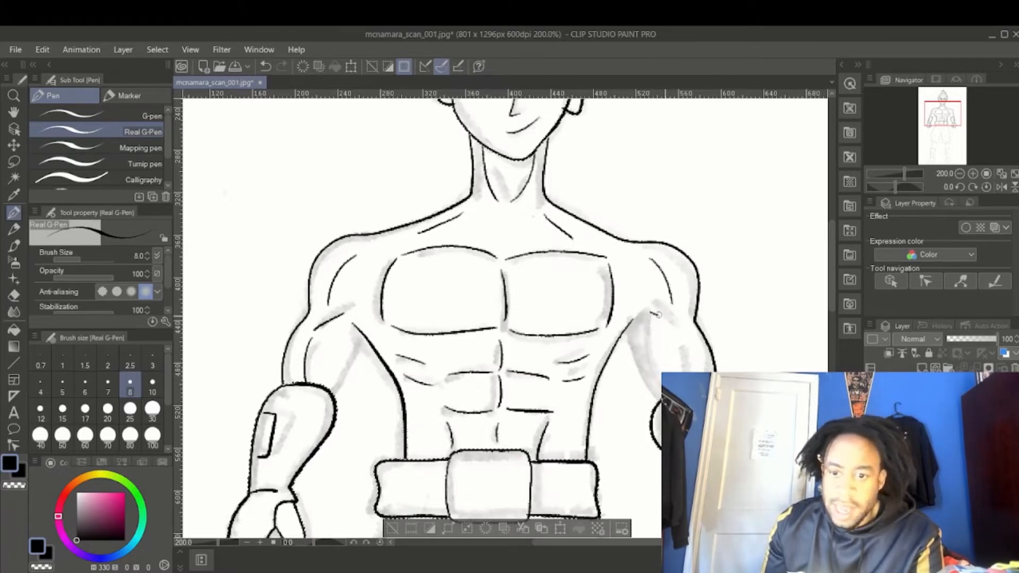
{"action": "left_click_drag", "start_coordinate": [685, 356], "coordinate": [688, 371]}
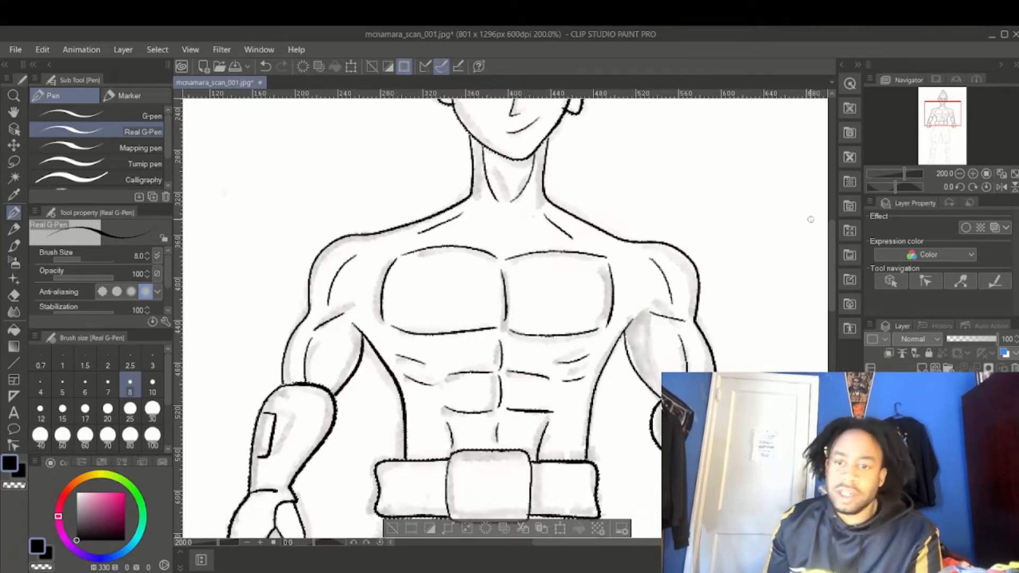
- Clear the current selection and reselect the area around the inked lines using Auto select on the editing layer only
{"action": "left_click_drag", "start_coordinate": [831, 242], "coordinate": [838, 304]}
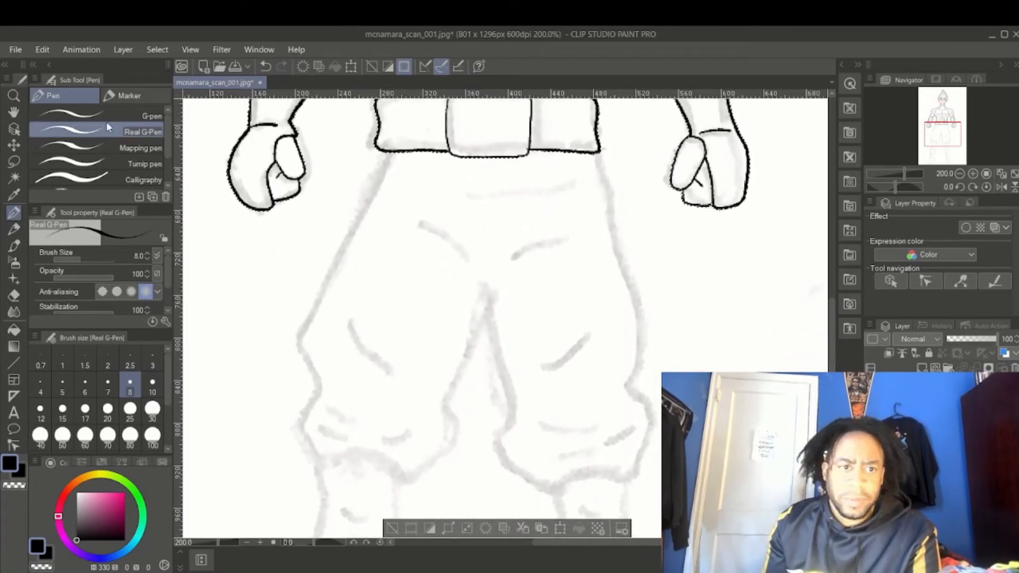
{"action": "left_click", "coordinate": [158, 49]}
{"action": "left_click", "coordinate": [175, 83]}
{"action": "left_click", "coordinate": [14, 178]}
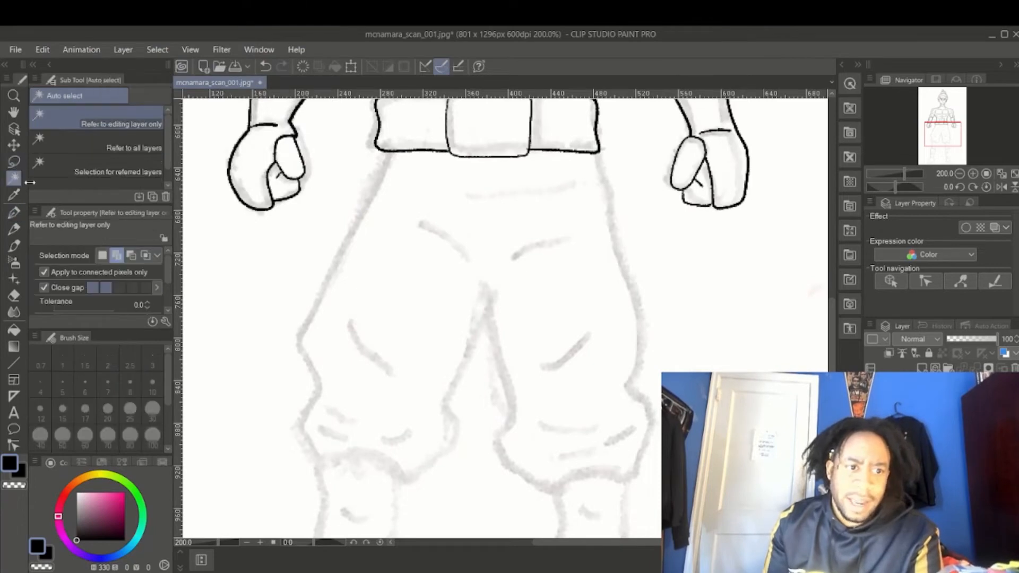
- Outline the baggy trousers with the Real G-Pen, including the outer sides, wavy cuffs and inner legs up to the crotch
{"action": "left_click", "coordinate": [14, 213]}
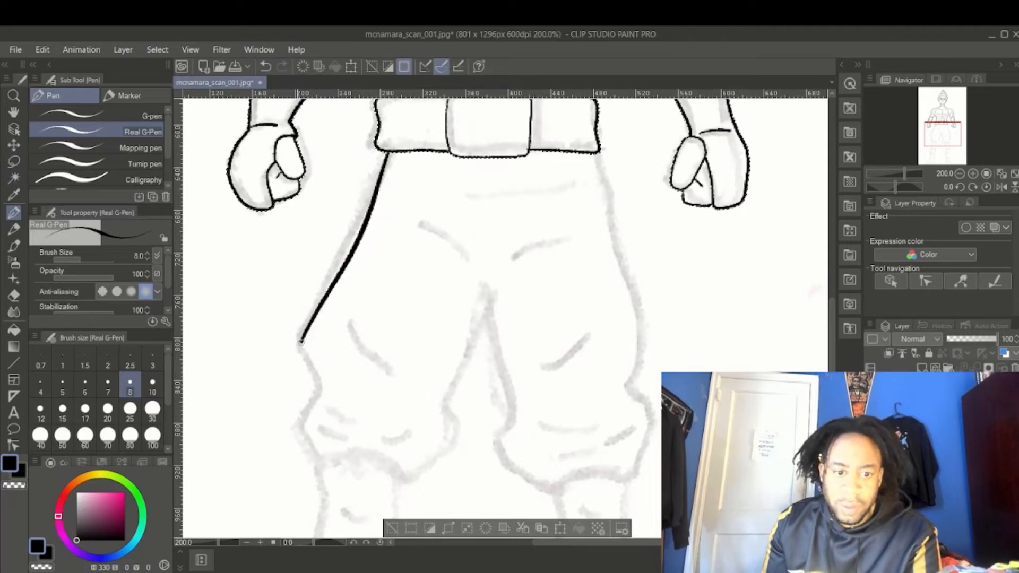
{"action": "mouse_move", "coordinate": [301, 342]}
{"action": "left_mouse_down"}
{"action": "mouse_move", "coordinate": [311, 399]}
{"action": "mouse_move", "coordinate": [297, 424]}
{"action": "left_mouse_up"}
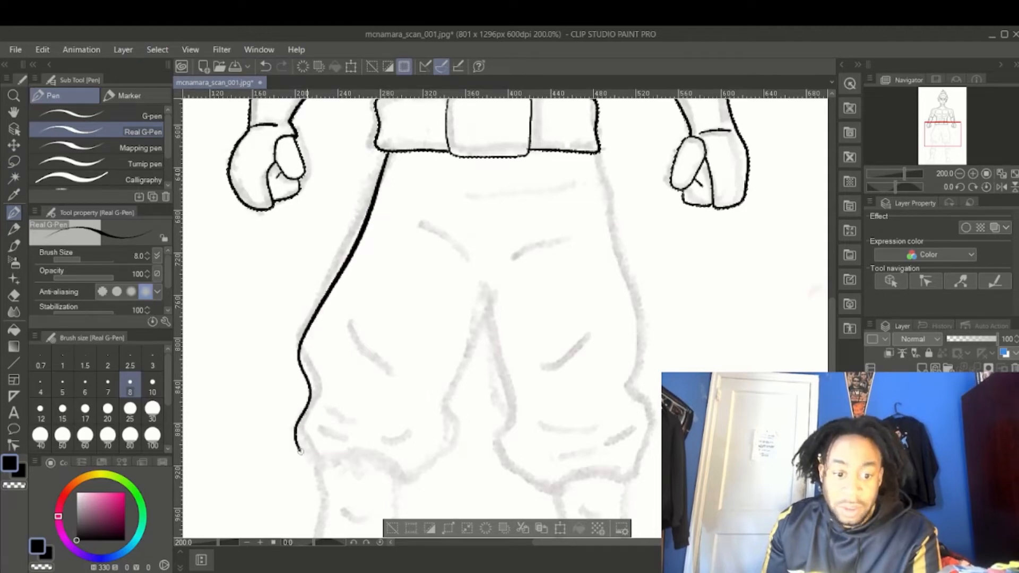
{"action": "left_click_drag", "start_coordinate": [332, 462], "coordinate": [366, 453]}
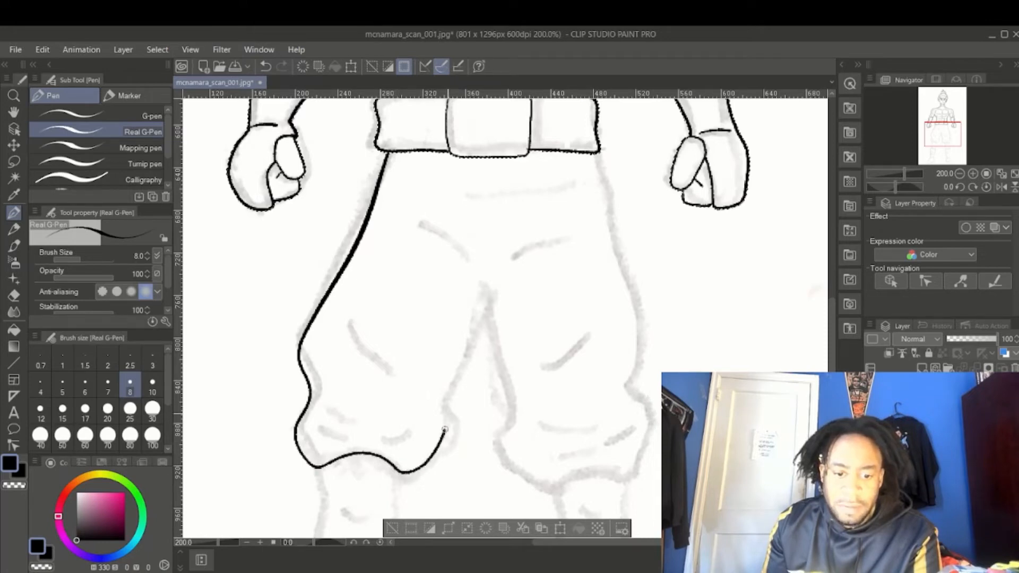
{"action": "mouse_move", "coordinate": [455, 364]}
{"action": "left_mouse_down"}
{"action": "mouse_move", "coordinate": [476, 323]}
{"action": "mouse_move", "coordinate": [492, 342]}
{"action": "mouse_move", "coordinate": [499, 429]}
{"action": "left_mouse_up"}
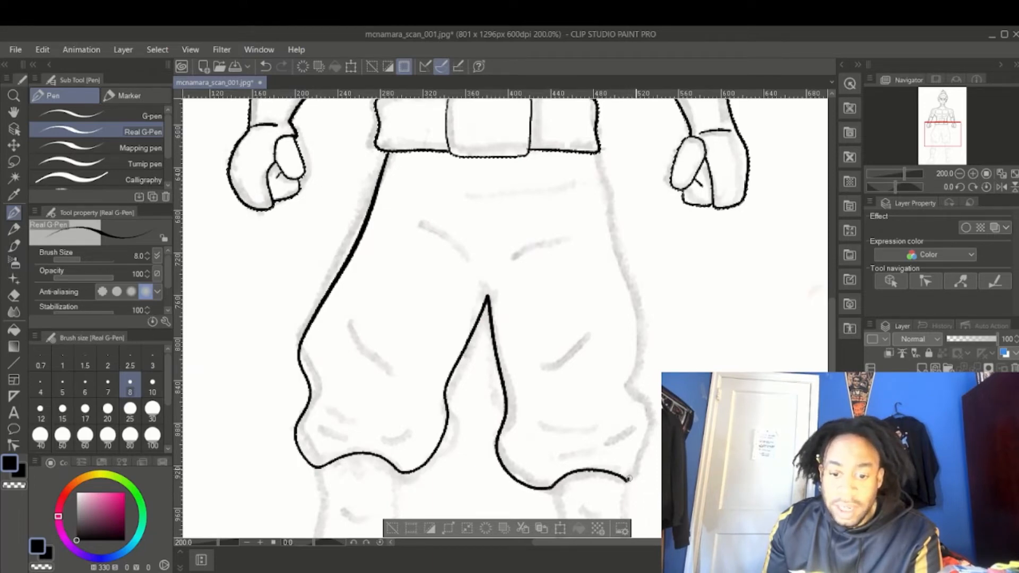
{"action": "left_click_drag", "start_coordinate": [648, 413], "coordinate": [632, 381]}
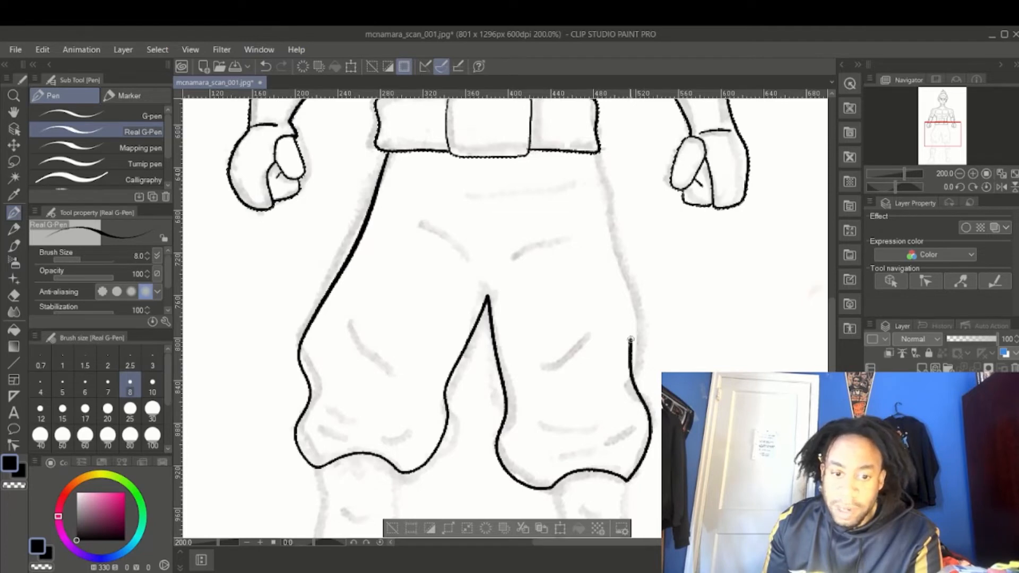
{"action": "left_click_drag", "start_coordinate": [630, 339], "coordinate": [593, 154]}
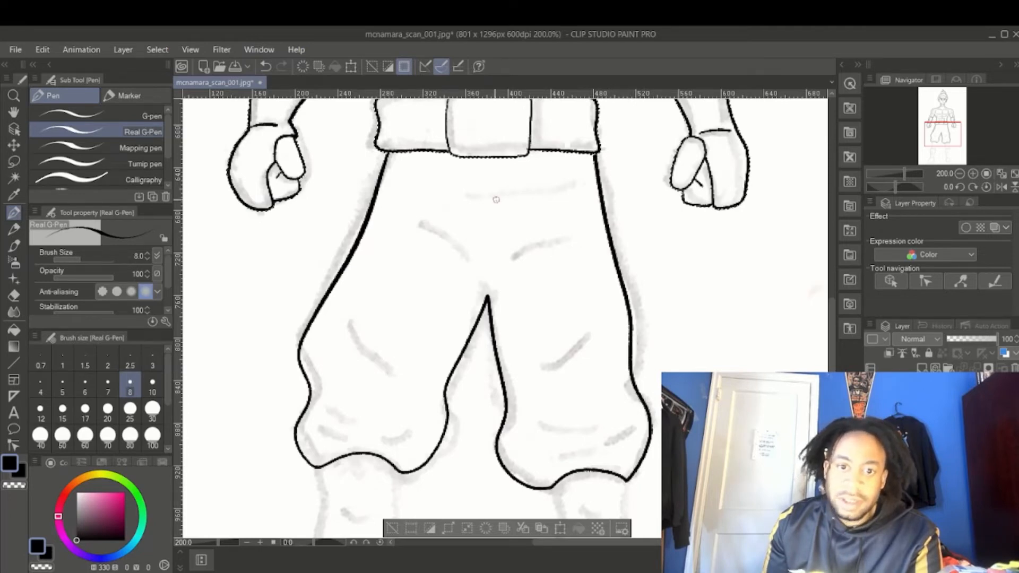
- Ink the folds below the belt and at the hips, plus the short centre seam above the crotch
{"action": "mouse_move", "coordinate": [414, 225]}
{"action": "left_mouse_down"}
{"action": "mouse_move", "coordinate": [476, 258]}
{"action": "mouse_move", "coordinate": [575, 236]}
{"action": "left_mouse_up"}
{"action": "left_click_drag", "start_coordinate": [456, 196], "coordinate": [479, 197]}
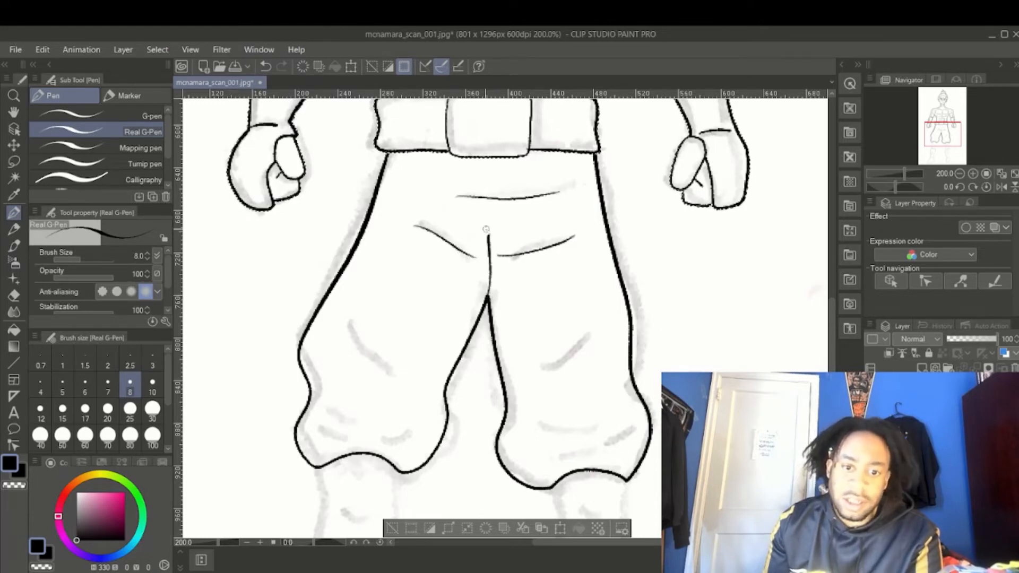
{"action": "left_click_drag", "start_coordinate": [486, 230], "coordinate": [490, 256]}
{"action": "left_click_drag", "start_coordinate": [488, 291], "coordinate": [487, 308]}
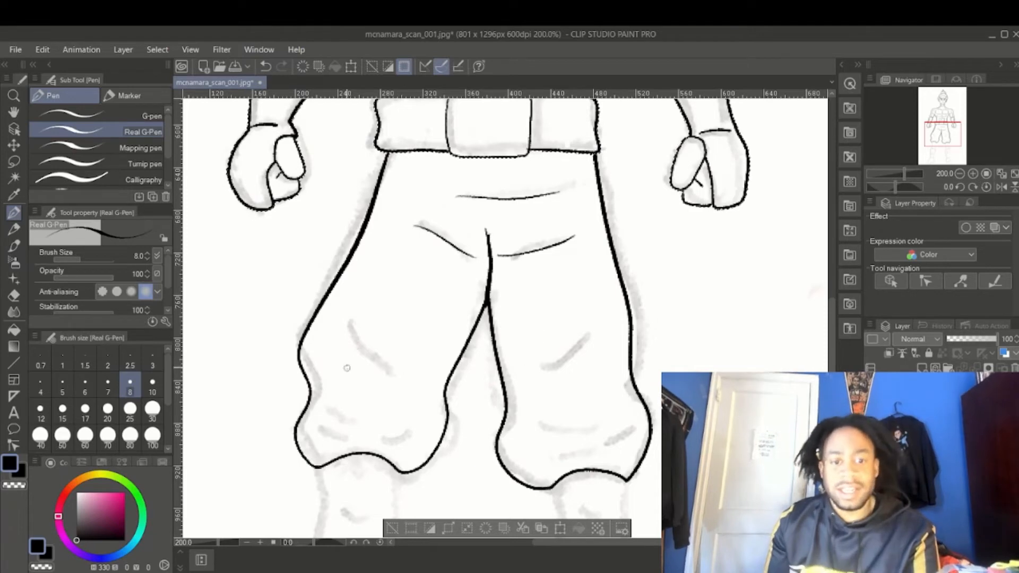
- Ink curved fabric folds at the knees and cuffs of both trouser legs, plus a short extra fold below the belt
{"action": "mouse_move", "coordinate": [338, 328]}
{"action": "left_mouse_down"}
{"action": "mouse_move", "coordinate": [372, 371]}
{"action": "mouse_move", "coordinate": [406, 382]}
{"action": "left_mouse_up"}
{"action": "mouse_move", "coordinate": [533, 378]}
{"action": "left_mouse_down"}
{"action": "mouse_move", "coordinate": [592, 357]}
{"action": "mouse_move", "coordinate": [614, 329]}
{"action": "left_mouse_up"}
{"action": "left_click_drag", "start_coordinate": [528, 419], "coordinate": [586, 425]}
{"action": "left_click_drag", "start_coordinate": [552, 457], "coordinate": [607, 441]}
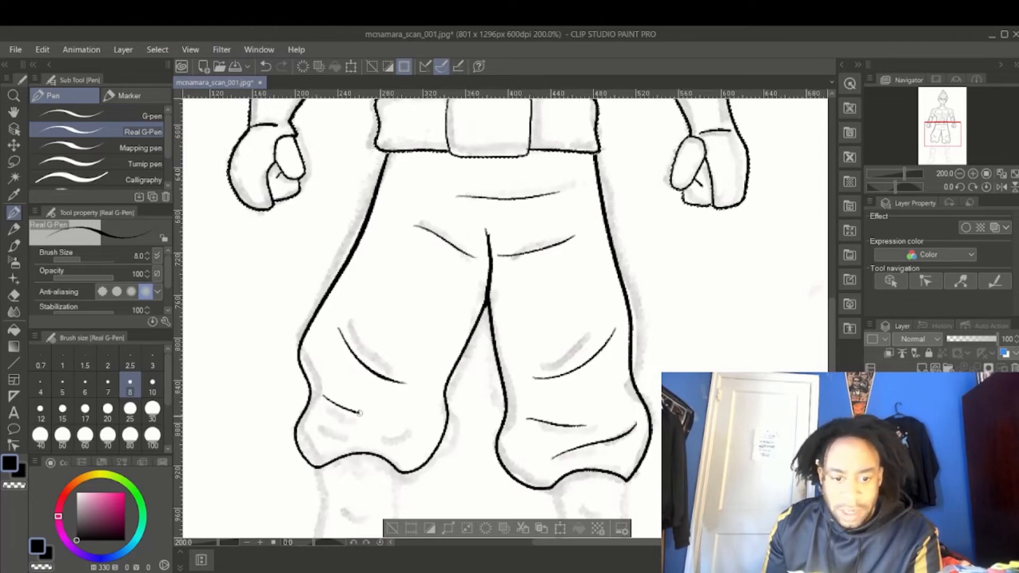
{"action": "left_click_drag", "start_coordinate": [360, 412], "coordinate": [390, 420]}
{"action": "left_click_drag", "start_coordinate": [321, 434], "coordinate": [406, 444]}
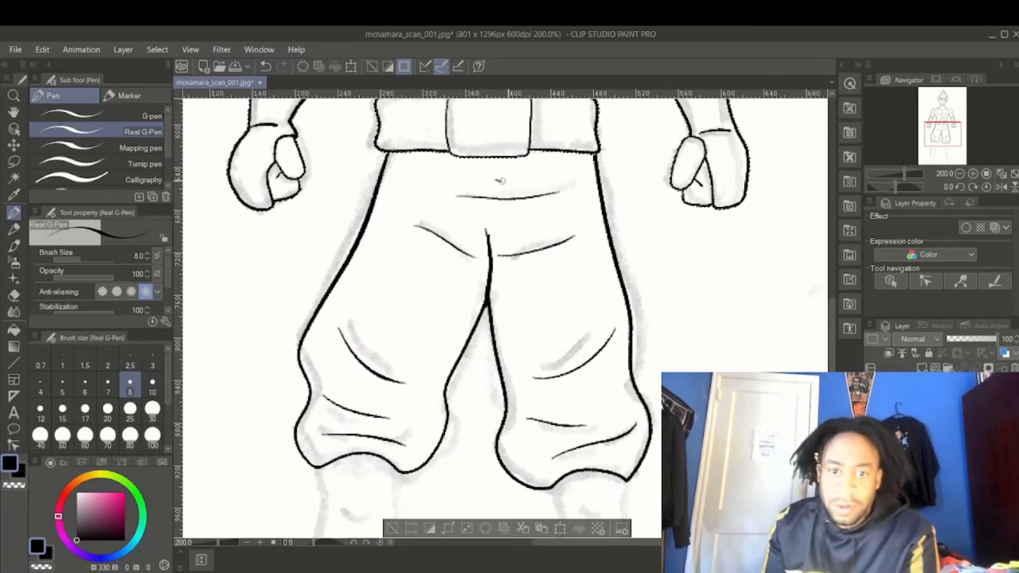
{"action": "left_click_drag", "start_coordinate": [497, 181], "coordinate": [547, 174]}
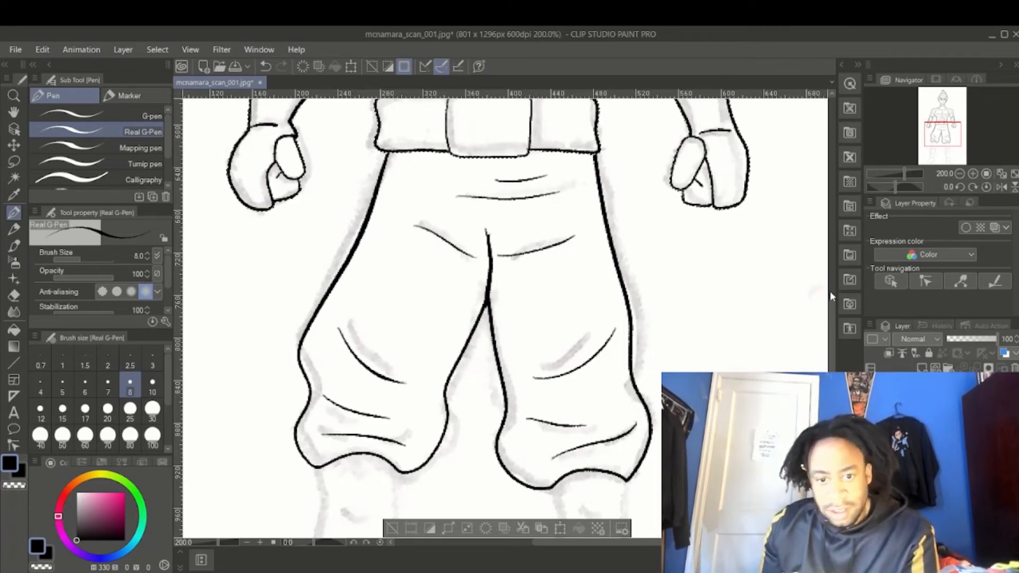
- Ink the sides of both bare legs from the trouser cuffs to the shin guards, undoing and redoing one inner line
{"action": "scroll", "coordinate": [829, 290], "scroll_direction": "up", "scroll_amount": 10}
{"action": "scroll", "coordinate": [831, 284], "scroll_direction": "down", "scroll_amount": 7}
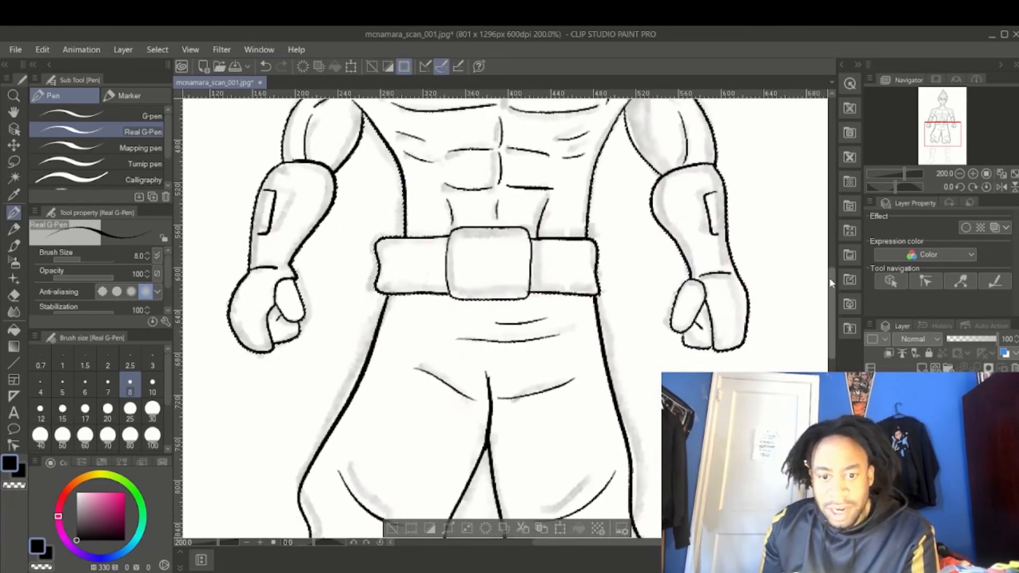
{"action": "scroll", "coordinate": [831, 282], "scroll_direction": "down", "scroll_amount": 8}
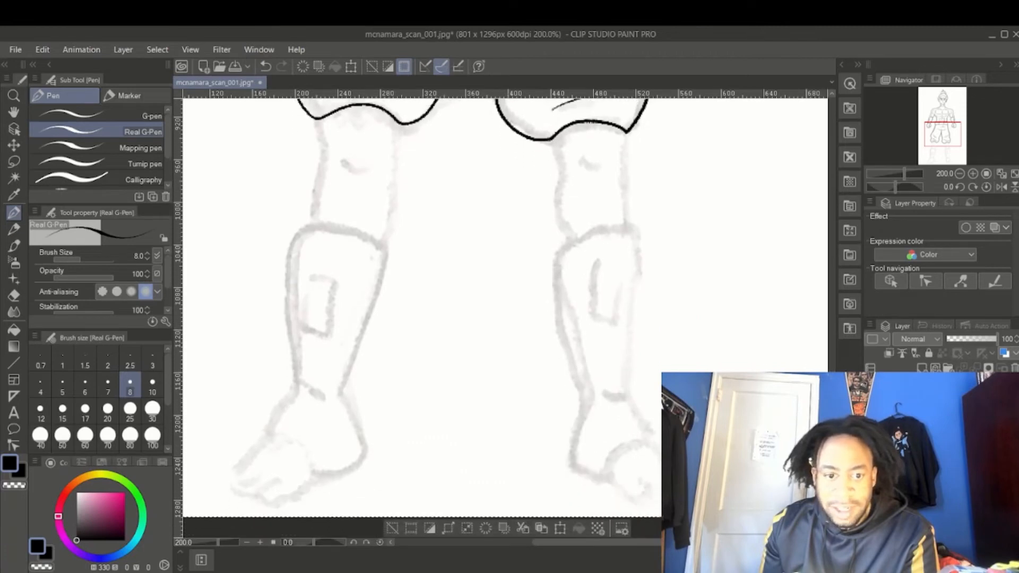
{"action": "scroll", "coordinate": [830, 282], "scroll_direction": "up", "scroll_amount": 1}
{"action": "left_click_drag", "start_coordinate": [320, 155], "coordinate": [312, 260]}
{"action": "left_click_drag", "start_coordinate": [395, 161], "coordinate": [392, 200]}
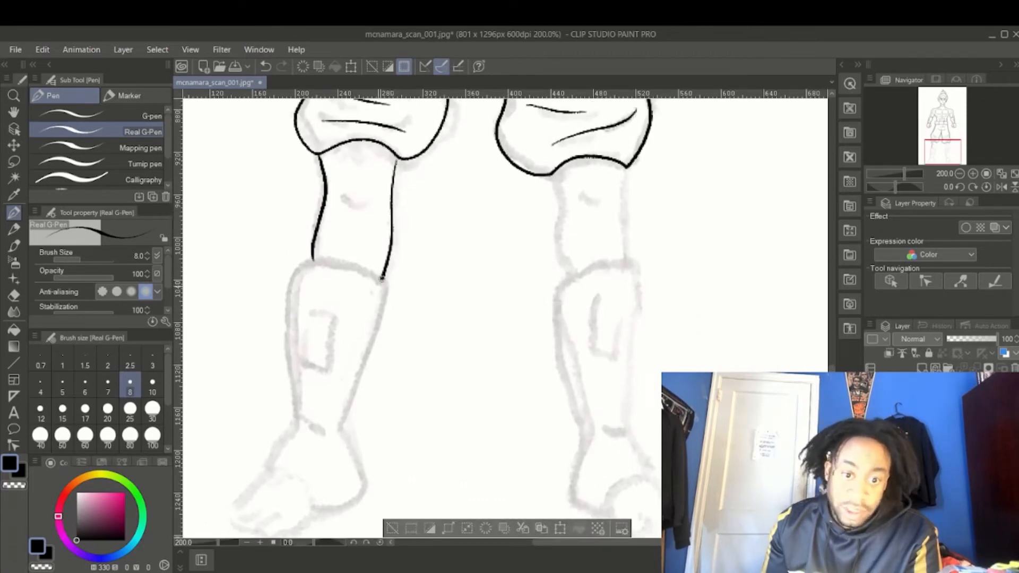
{"action": "left_click", "coordinate": [43, 50]}
{"action": "left_click", "coordinate": [69, 64]}
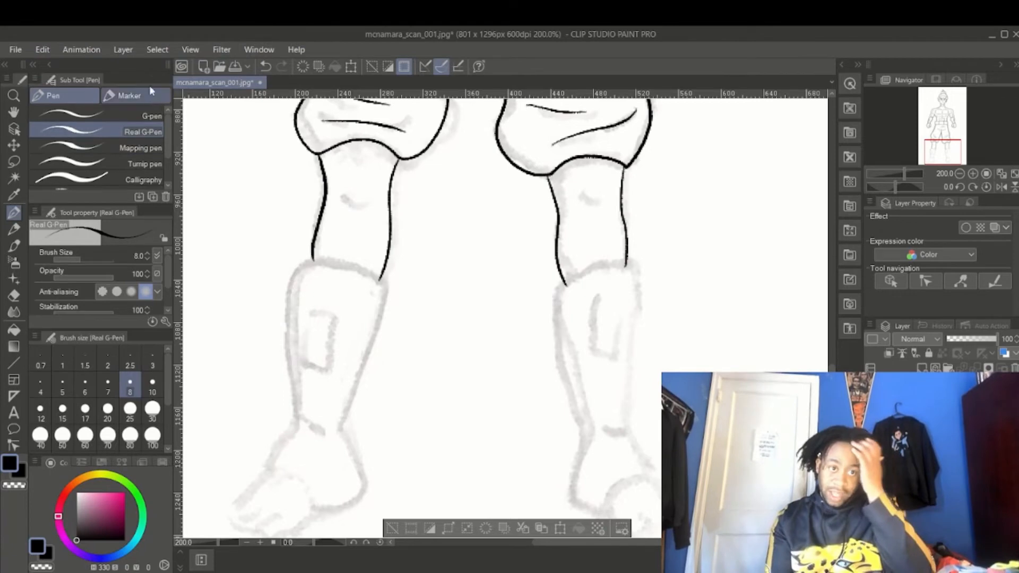
- Deselect and use Auto select to renew the selection around the newly inked leg lines
{"action": "left_click", "coordinate": [157, 50]}
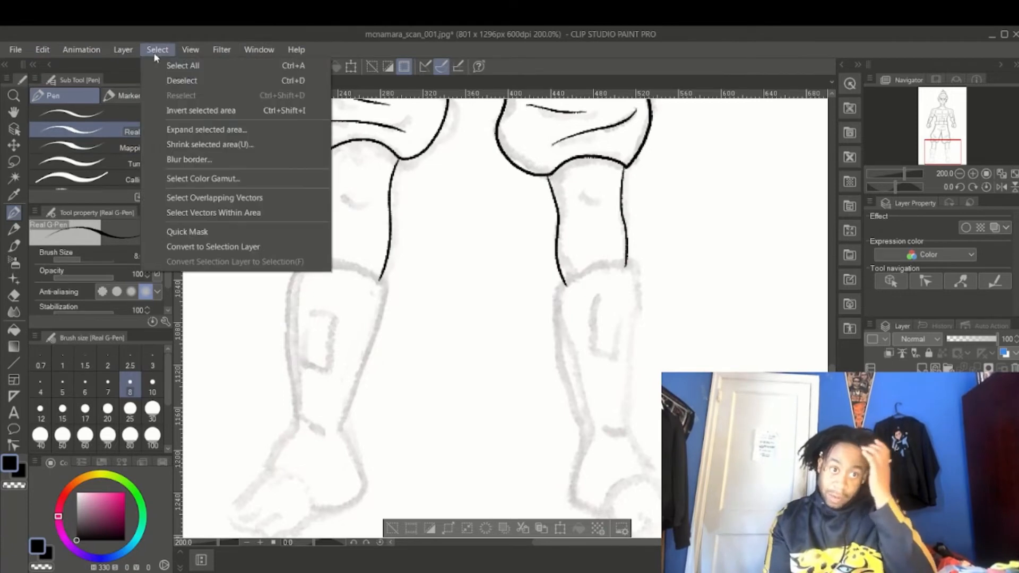
{"action": "left_click", "coordinate": [167, 80]}
{"action": "key", "text": "w"}
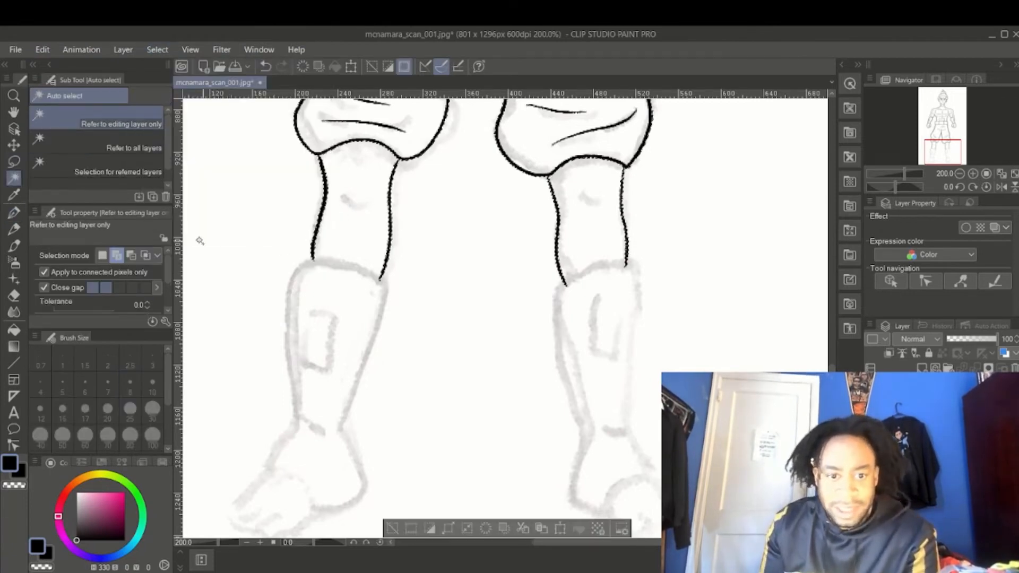
- Ink short curved detail lines on both knees with the Real G-Pen at size 8
{"action": "left_click", "coordinate": [14, 212]}
{"action": "left_click_drag", "start_coordinate": [570, 185], "coordinate": [598, 212]}
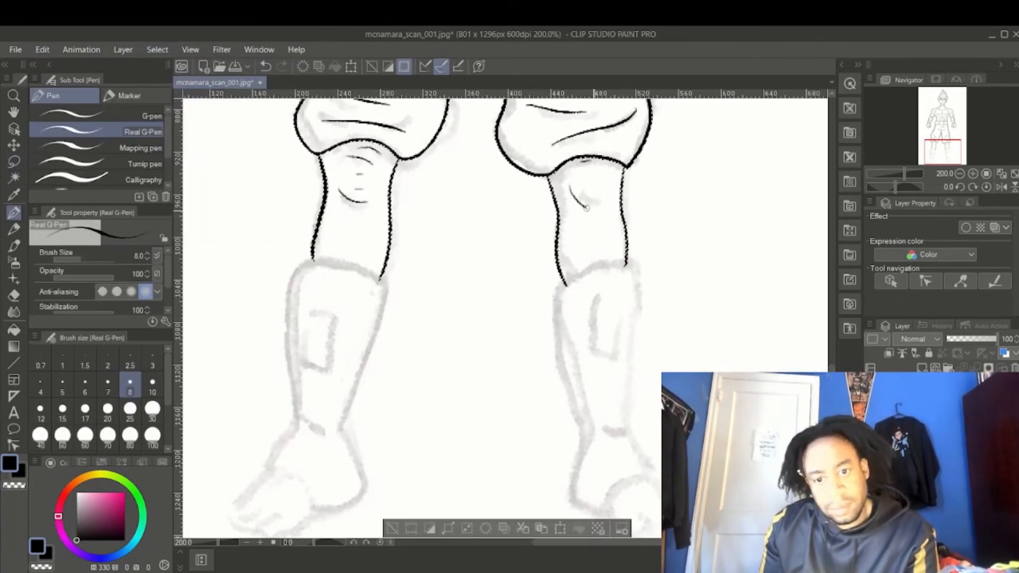
{"action": "left_click_drag", "start_coordinate": [611, 197], "coordinate": [607, 203]}
- Ink the outlines of both shin guards down to the heels and arched foot openings, undoing one stray stroke
{"action": "scroll", "coordinate": [440, 265], "scroll_direction": "down", "scroll_amount": 3}
{"action": "mouse_move", "coordinate": [385, 211]}
{"action": "left_mouse_down"}
{"action": "mouse_move", "coordinate": [287, 282]}
{"action": "mouse_move", "coordinate": [348, 437]}
{"action": "mouse_move", "coordinate": [380, 206]}
{"action": "mouse_move", "coordinate": [385, 215]}
{"action": "left_mouse_up"}
{"action": "key", "text": "e"}
{"action": "left_click", "coordinate": [13, 213]}
{"action": "left_click", "coordinate": [39, 53]}
{"action": "mouse_move", "coordinate": [628, 193]}
{"action": "left_mouse_down"}
{"action": "mouse_move", "coordinate": [555, 243]}
{"action": "mouse_move", "coordinate": [577, 366]}
{"action": "mouse_move", "coordinate": [658, 395]}
{"action": "mouse_move", "coordinate": [627, 193]}
{"action": "left_mouse_up"}
{"action": "left_click", "coordinate": [63, 65]}
- Ink a narrow rounded rectangle on the front of each shin guard, undoing and redoing one stroke
{"action": "left_click_drag", "start_coordinate": [586, 232], "coordinate": [594, 222]}
{"action": "mouse_move", "coordinate": [333, 239]}
{"action": "left_mouse_down"}
{"action": "mouse_move", "coordinate": [309, 242]}
{"action": "mouse_move", "coordinate": [332, 238]}
{"action": "left_mouse_up"}
{"action": "left_click", "coordinate": [43, 50]}
{"action": "left_click", "coordinate": [54, 64]}
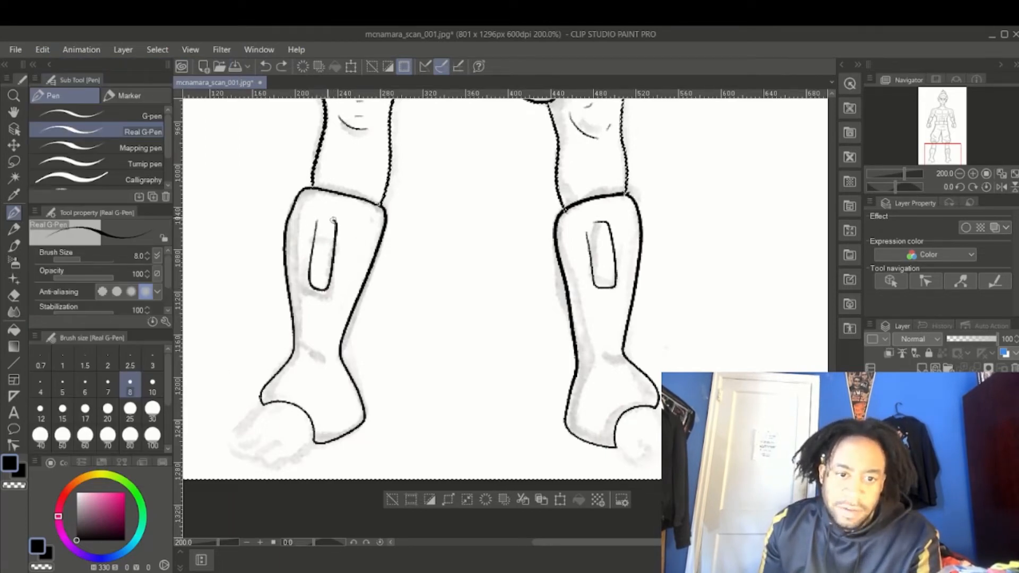
{"action": "left_click_drag", "start_coordinate": [321, 219], "coordinate": [319, 219]}
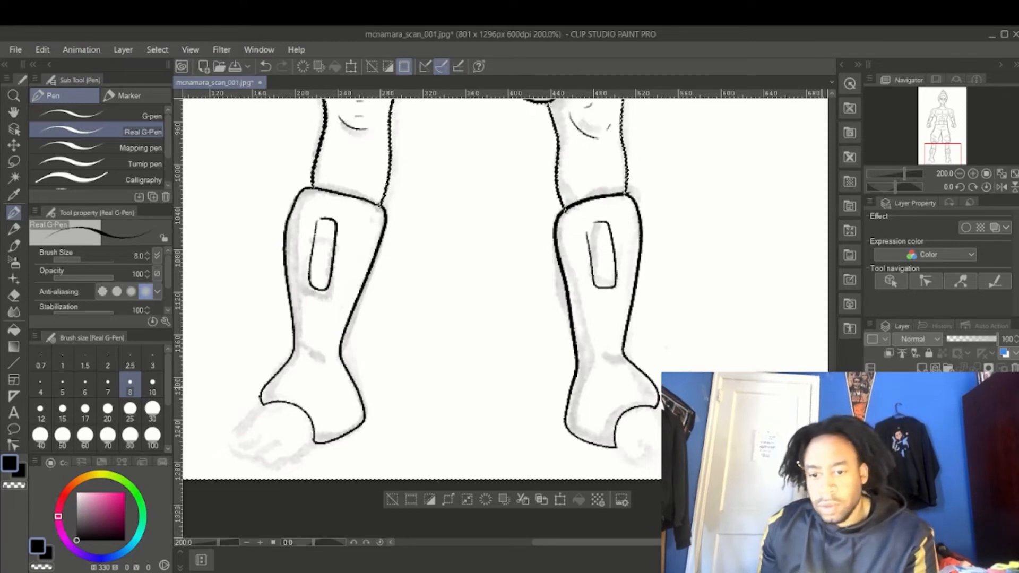
- Ink the outlines of both forefeet with scalloped toe edges and retrace the arched foot opening
{"action": "scroll", "coordinate": [315, 392], "scroll_direction": "down", "scroll_amount": 2}
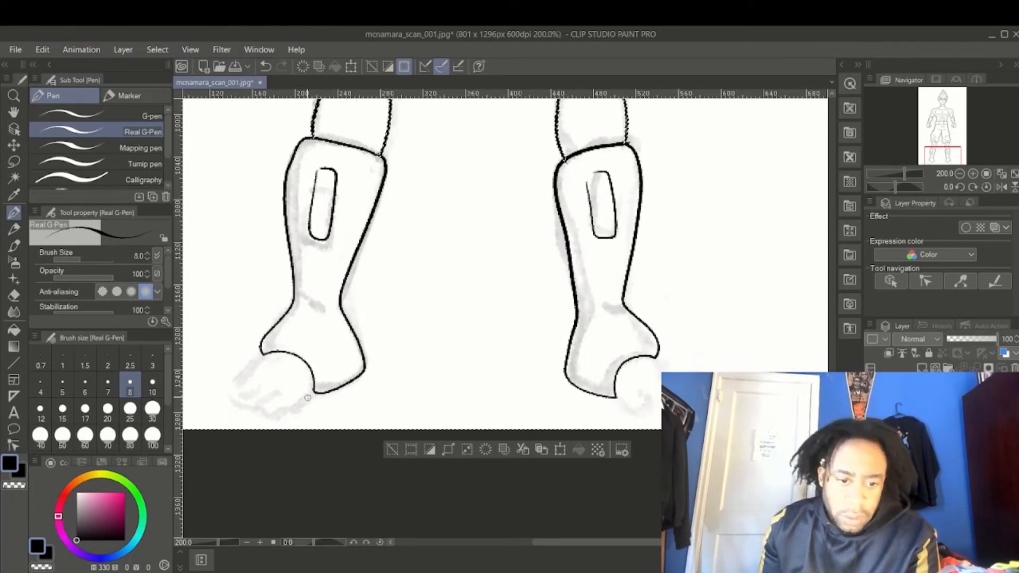
{"action": "left_click_drag", "start_coordinate": [315, 392], "coordinate": [229, 391]}
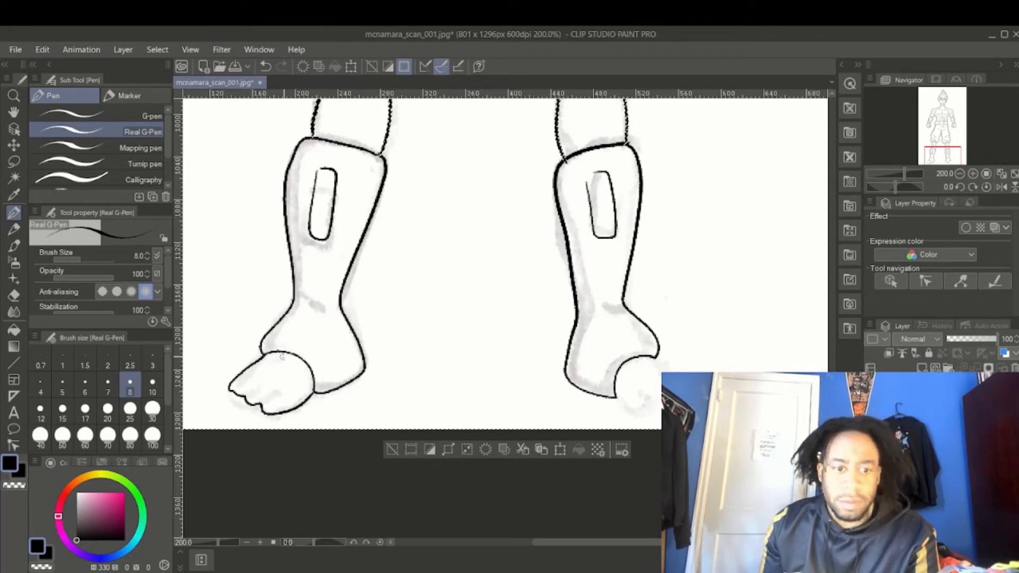
{"action": "left_click_drag", "start_coordinate": [261, 352], "coordinate": [312, 370]}
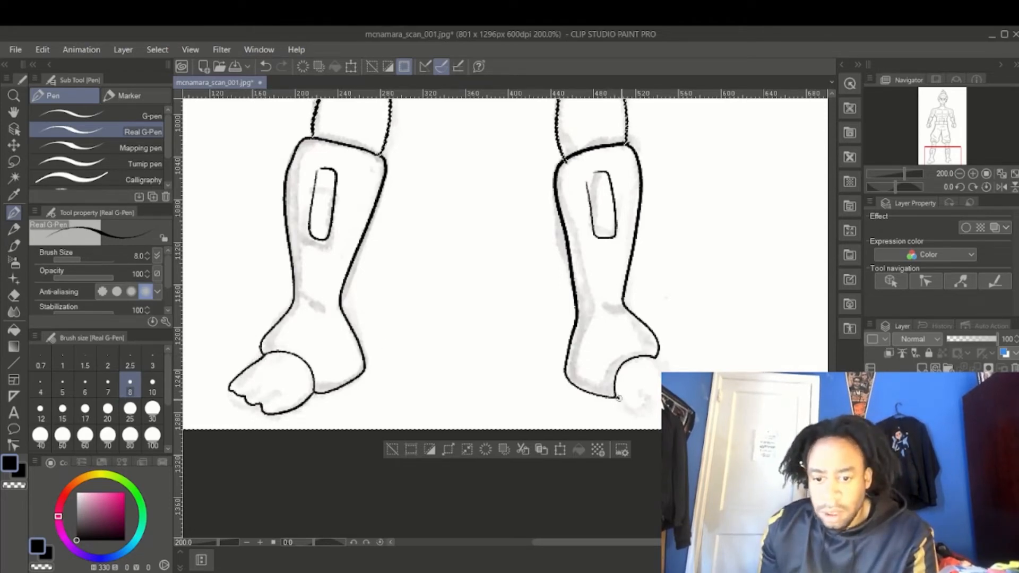
{"action": "left_click_drag", "start_coordinate": [639, 404], "coordinate": [660, 396]}
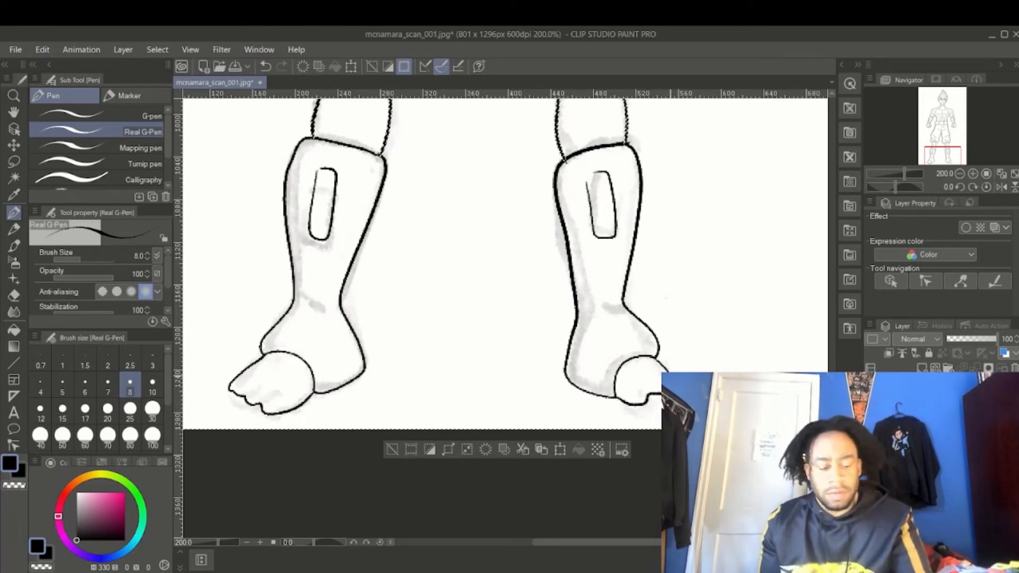
- Ink the toe dividing lines and big toenails on both feet, plus a curved line across each ankle
{"action": "key", "text": "ctrl+z"}
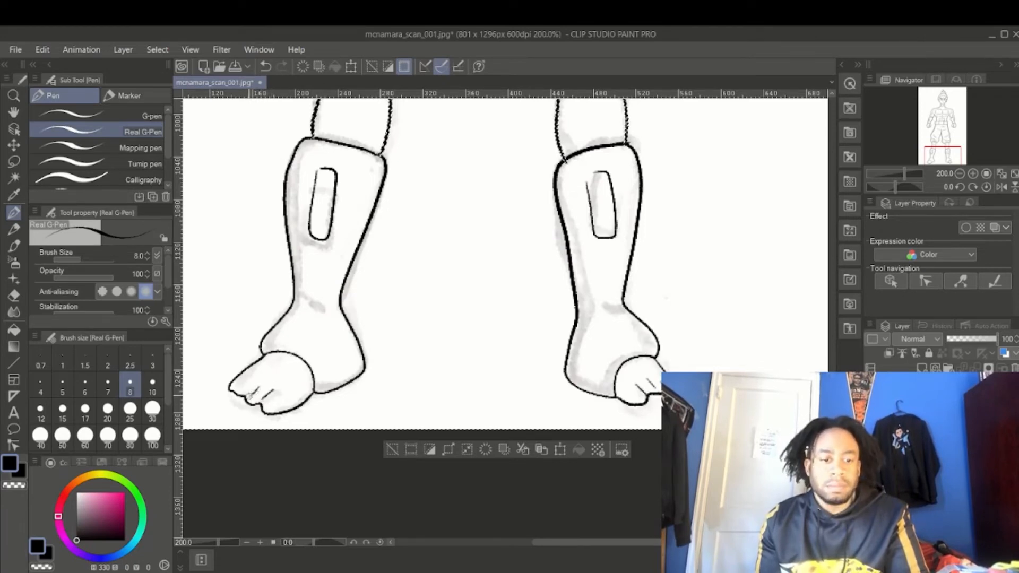
{"action": "mouse_move", "coordinate": [243, 380]}
{"action": "left_mouse_down"}
{"action": "mouse_move", "coordinate": [237, 389]}
{"action": "mouse_move", "coordinate": [279, 405]}
{"action": "left_mouse_up"}
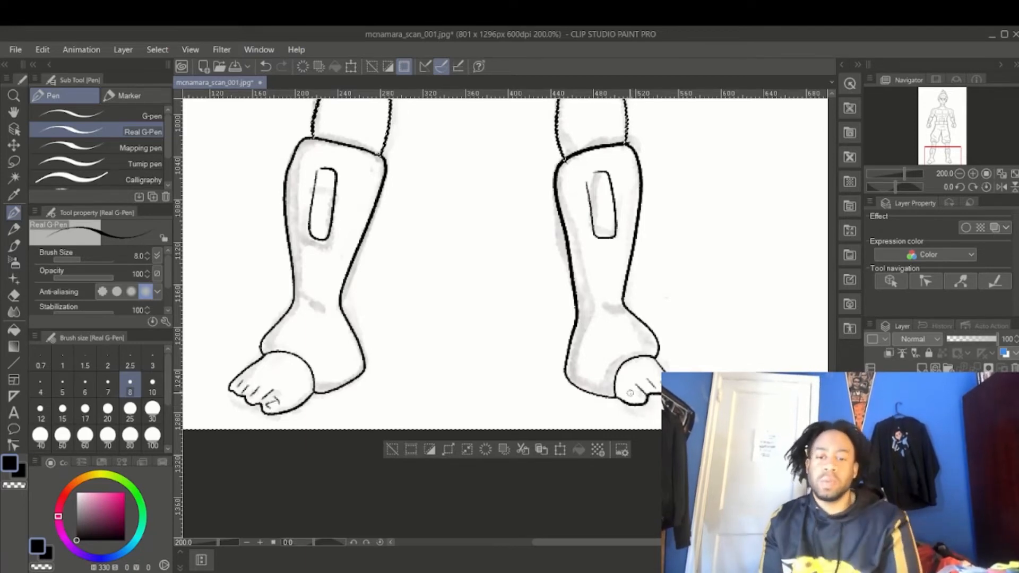
{"action": "left_click_drag", "start_coordinate": [642, 387], "coordinate": [646, 389]}
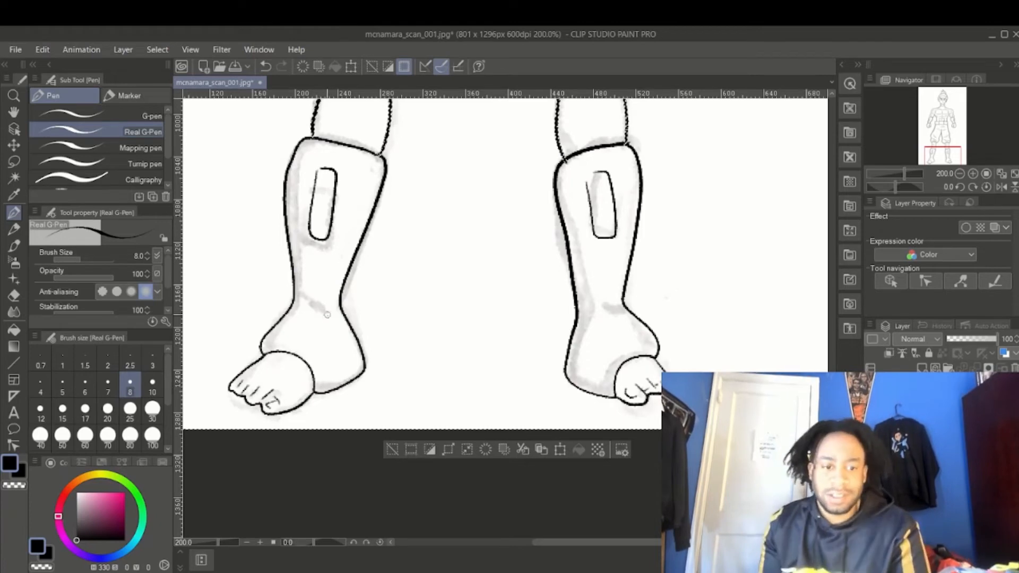
{"action": "left_click_drag", "start_coordinate": [299, 302], "coordinate": [332, 307]}
{"action": "left_click_drag", "start_coordinate": [622, 306], "coordinate": [605, 313]}
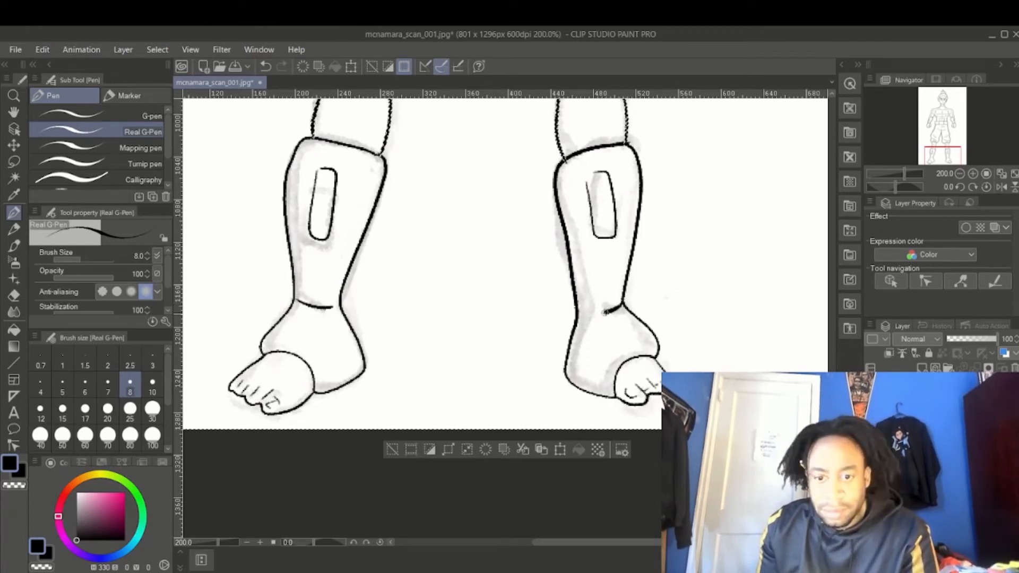
- Review the inked legs up close, and check the whole figure at 50% zoom
{"action": "scroll", "coordinate": [822, 328], "scroll_direction": "up", "scroll_amount": 8}
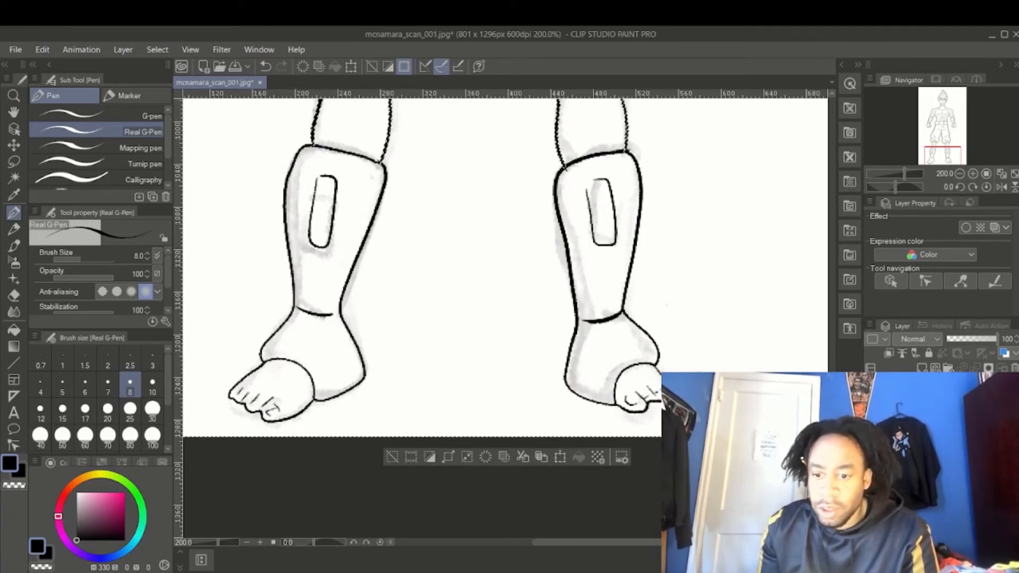
{"action": "scroll", "coordinate": [822, 329], "scroll_direction": "up", "scroll_amount": 5}
{"action": "scroll", "coordinate": [821, 329], "scroll_direction": "down", "scroll_amount": 10}
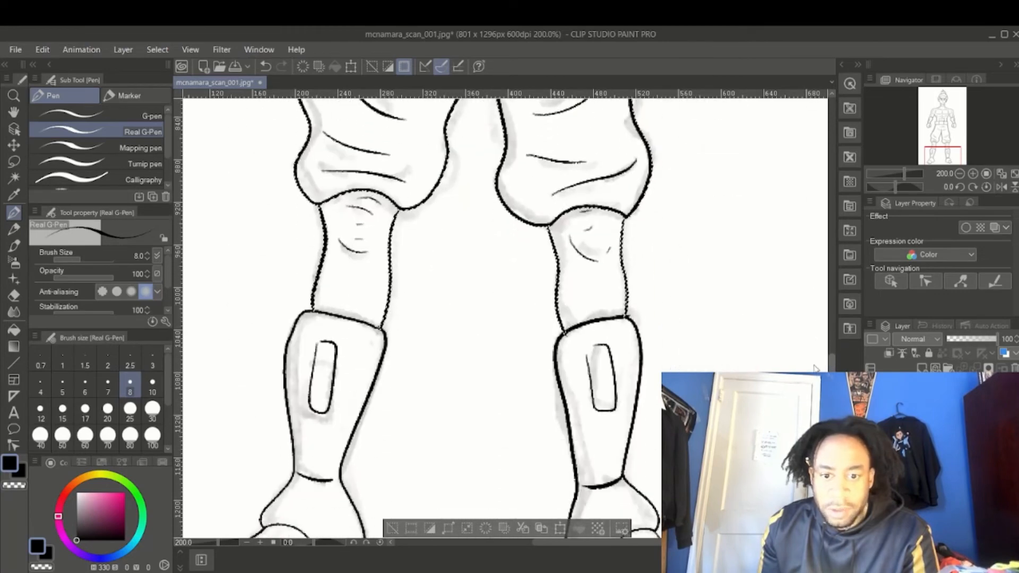
{"action": "scroll", "coordinate": [811, 277], "scroll_direction": "up", "scroll_amount": 3}
{"action": "scroll", "coordinate": [811, 277], "scroll_direction": "down", "scroll_amount": 3}
{"action": "scroll", "coordinate": [811, 277], "scroll_direction": "up", "scroll_amount": 8}
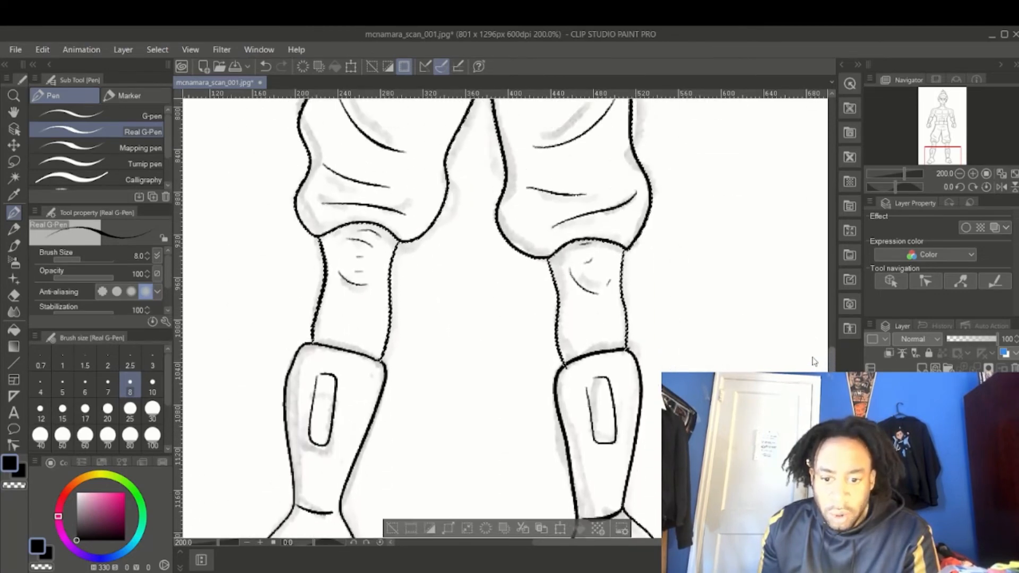
{"action": "scroll", "coordinate": [810, 277], "scroll_direction": "up", "scroll_amount": 3}
{"action": "scroll", "coordinate": [802, 226], "scroll_direction": "down", "scroll_amount": 4}
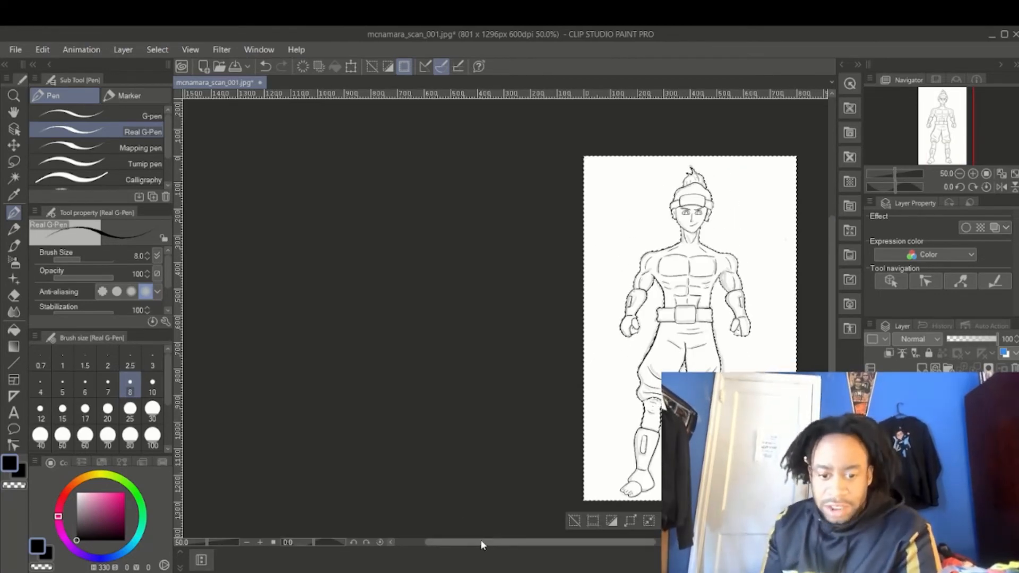
{"action": "left_click_drag", "start_coordinate": [479, 540], "coordinate": [535, 540]}
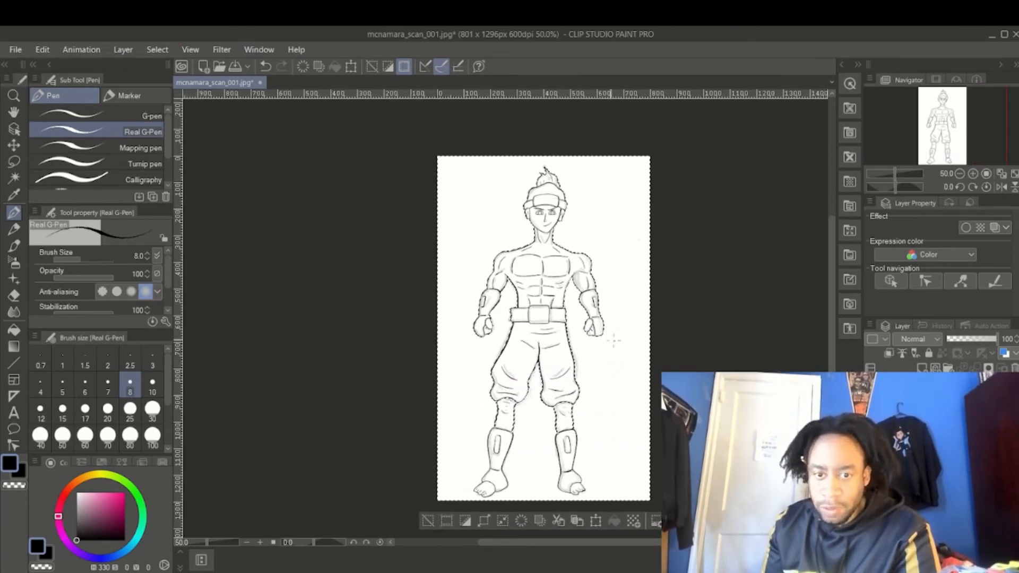
- Clear the selection and save the finished drawing as a PNG named mcnamara_vec_001
{"action": "left_click", "coordinate": [159, 45]}
{"action": "left_click", "coordinate": [170, 81]}
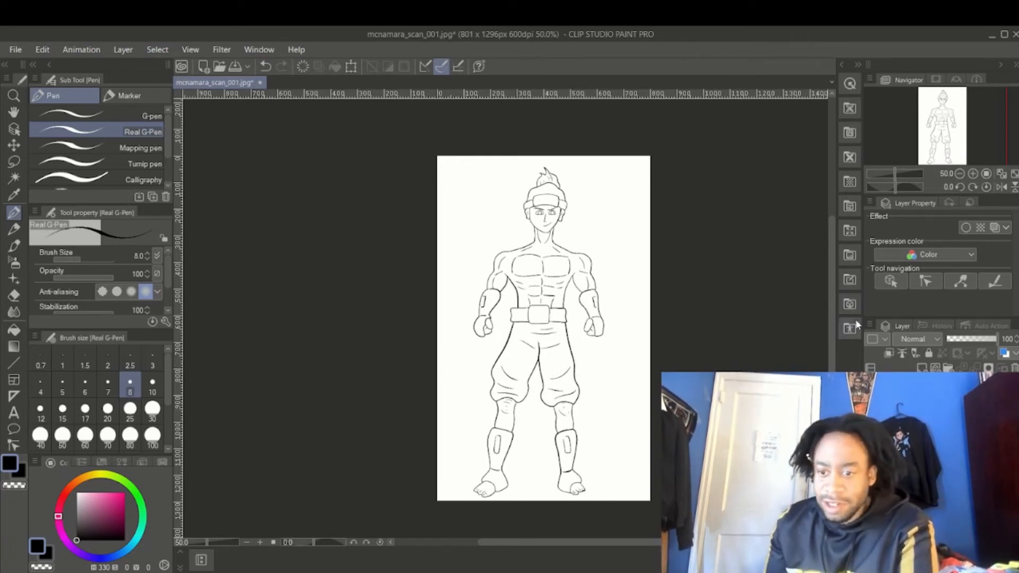
{"action": "left_click_drag", "start_coordinate": [829, 318], "coordinate": [830, 321]}
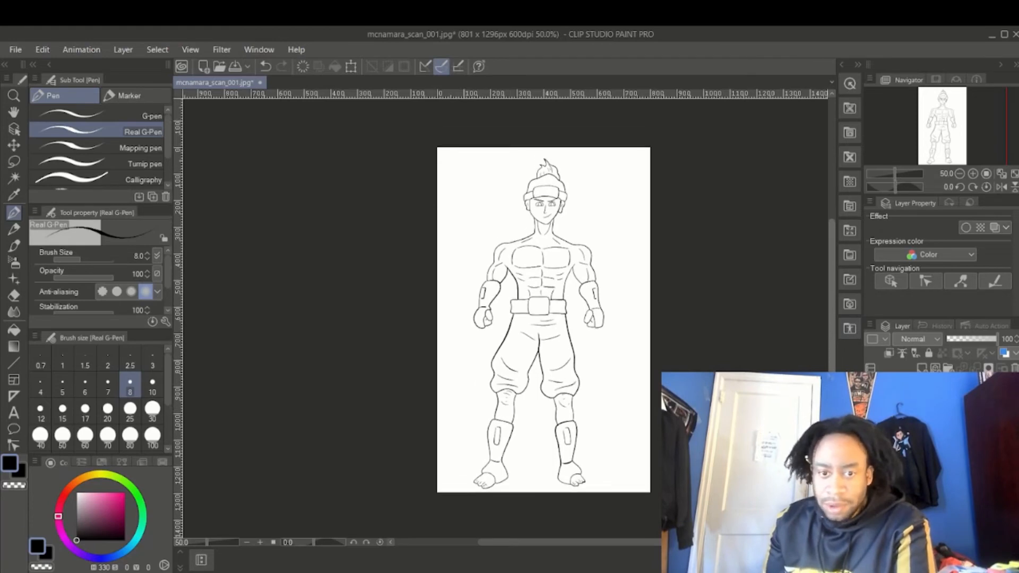
{"action": "left_click", "coordinate": [15, 50]}
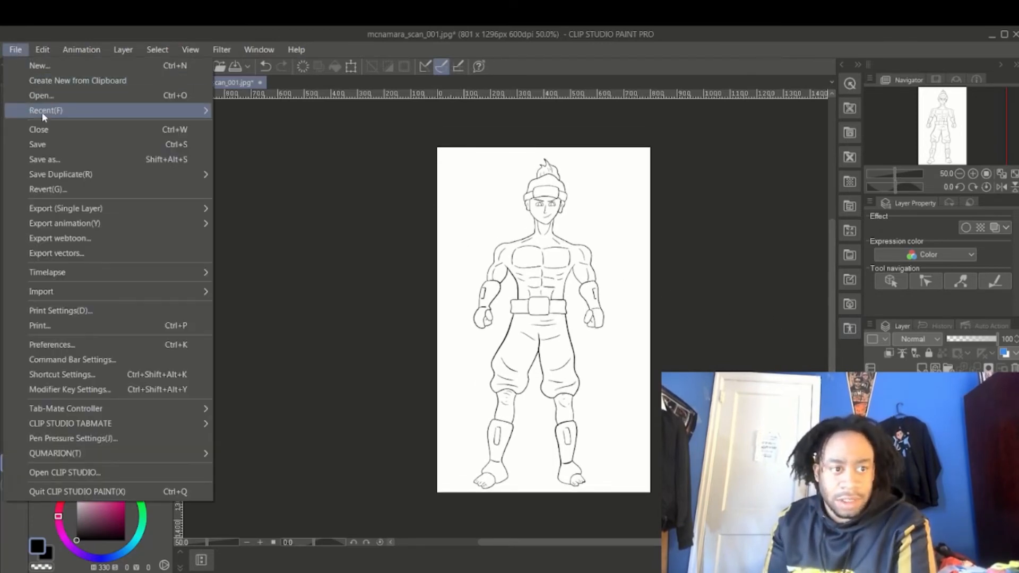
{"action": "left_click", "coordinate": [43, 159]}
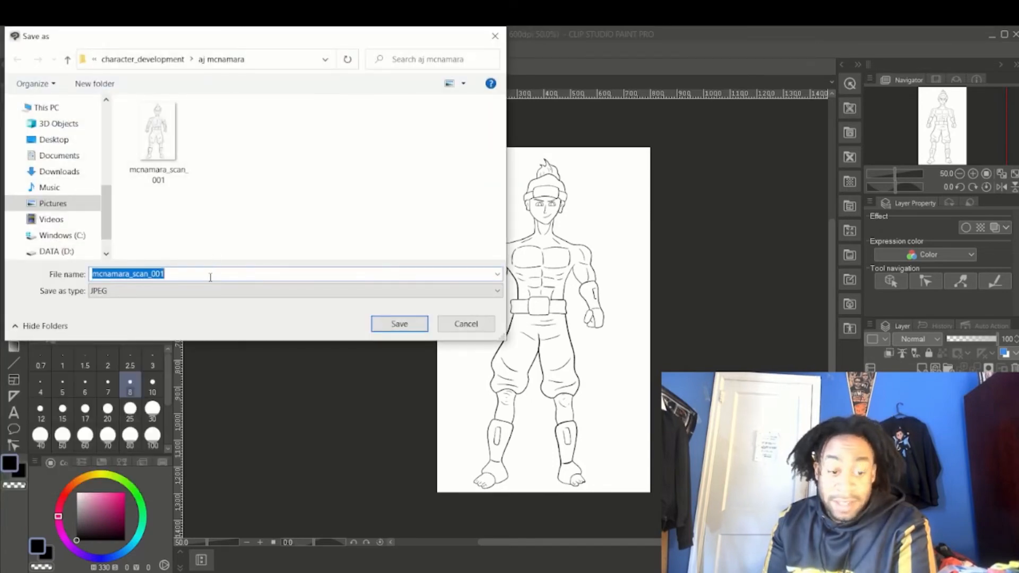
{"action": "type", "text": "mcnamara_vec_001"}
{"action": "left_click", "coordinate": [217, 291]}
{"action": "left_click", "coordinate": [218, 336]}
{"action": "left_click", "coordinate": [399, 324]}
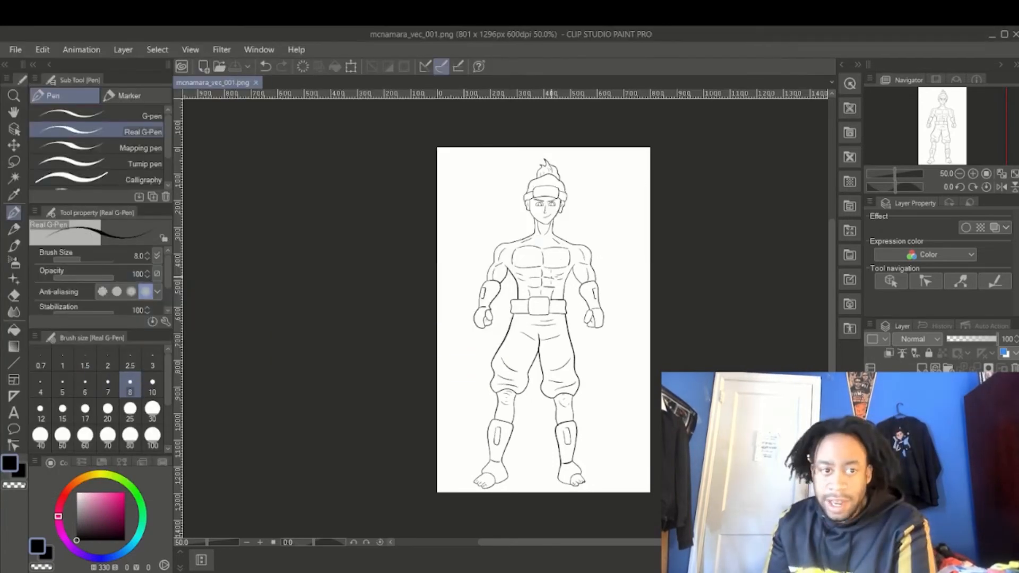
- Close the saved drawing and open powerbreaker_scan_001 from the powerbreaker folder
{"action": "left_click", "coordinate": [256, 82]}
{"action": "key", "text": "ctrl+o"}
{"action": "left_click", "coordinate": [173, 153]}
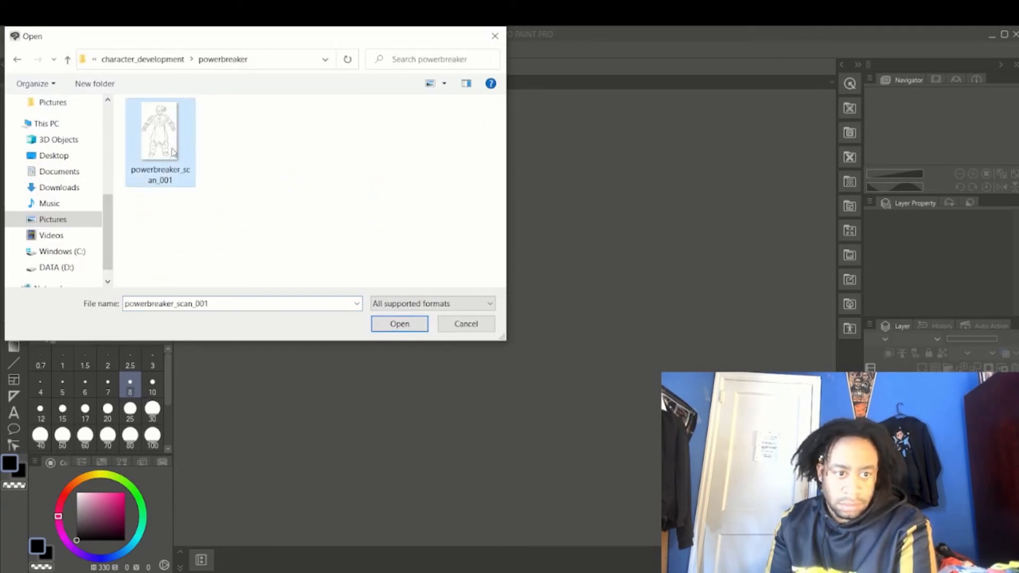
{"action": "double_click", "coordinate": [173, 153]}
- Ink the new character's hair outline, pointed side spikes and wavy hairline with the Real G-Pen at size 8
{"action": "key", "text": "g"}
{"action": "key", "text": "x"}
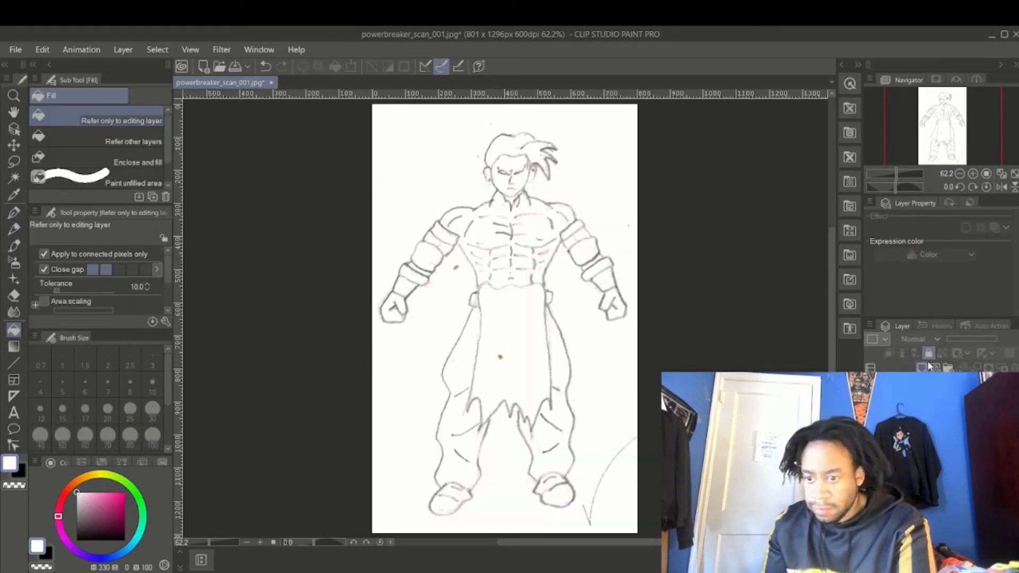
{"action": "key", "text": "p"}
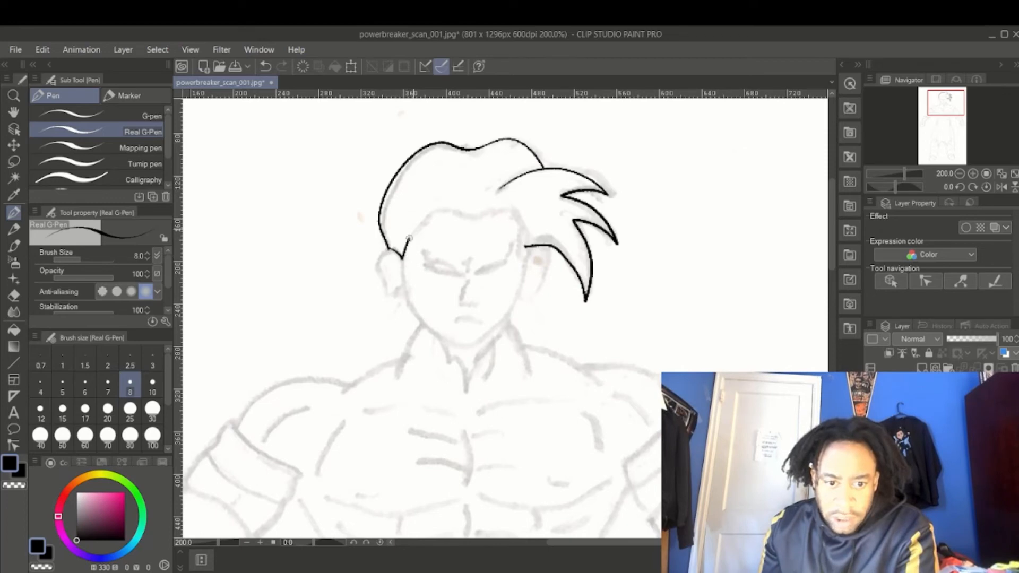
{"action": "left_click_drag", "start_coordinate": [419, 222], "coordinate": [505, 213]}
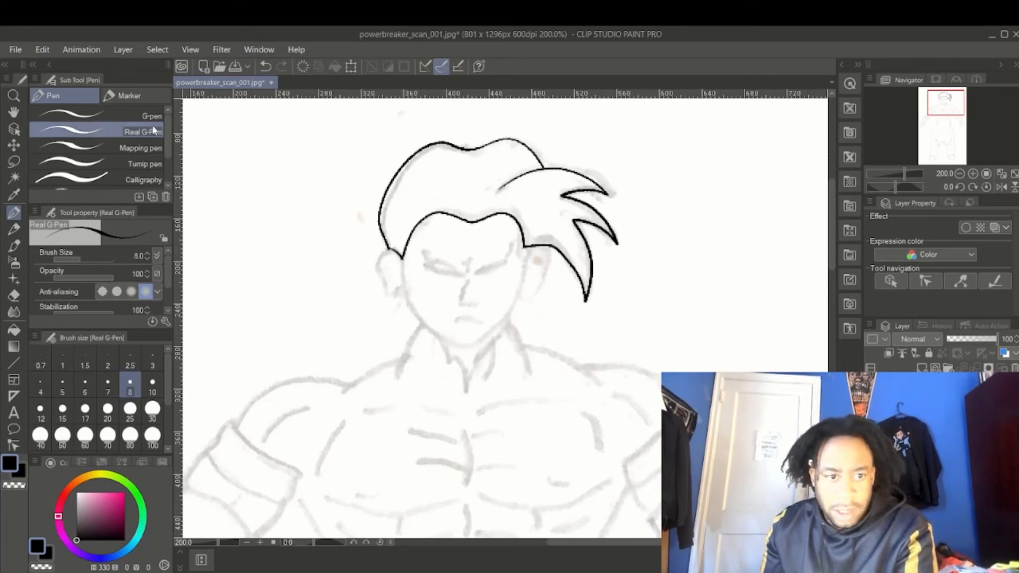
- Use Auto select, referring to the editing layer only, to select the area outside the inked hair
{"action": "left_click", "coordinate": [154, 50]}
{"action": "left_click", "coordinate": [15, 179]}
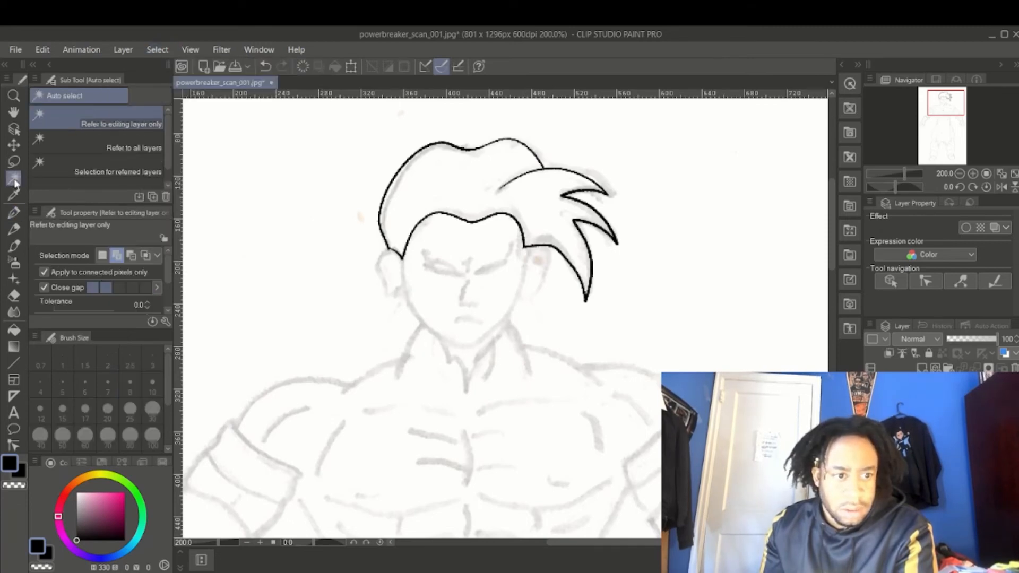
{"action": "left_click", "coordinate": [334, 249]}
- Ink the outer contours of both ears and the face outline around the jaw and chin
{"action": "scroll", "coordinate": [250, 285], "scroll_direction": "up", "scroll_amount": 2}
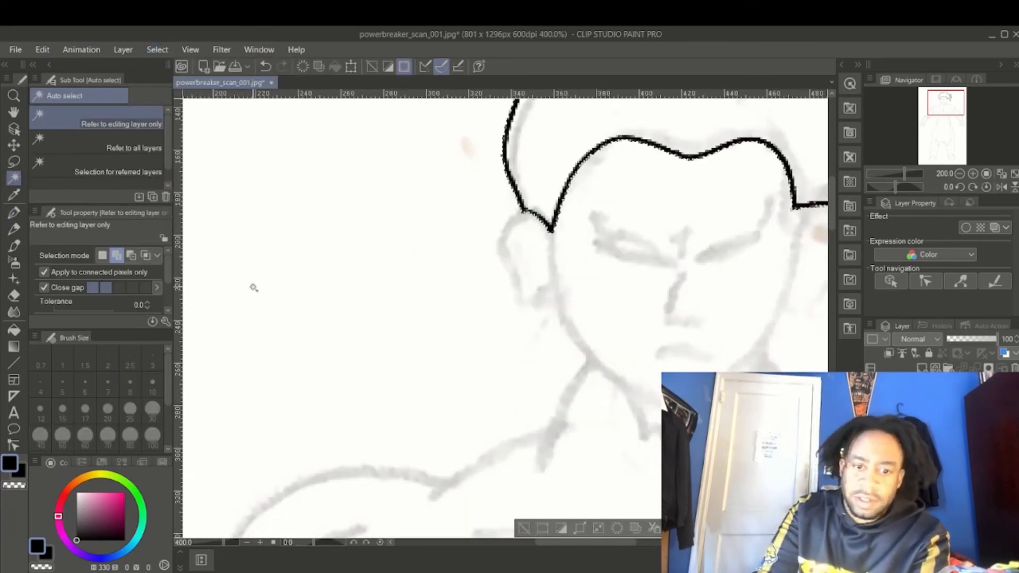
{"action": "left_click_drag", "start_coordinate": [561, 542], "coordinate": [592, 540]}
{"action": "left_click", "coordinate": [14, 212]}
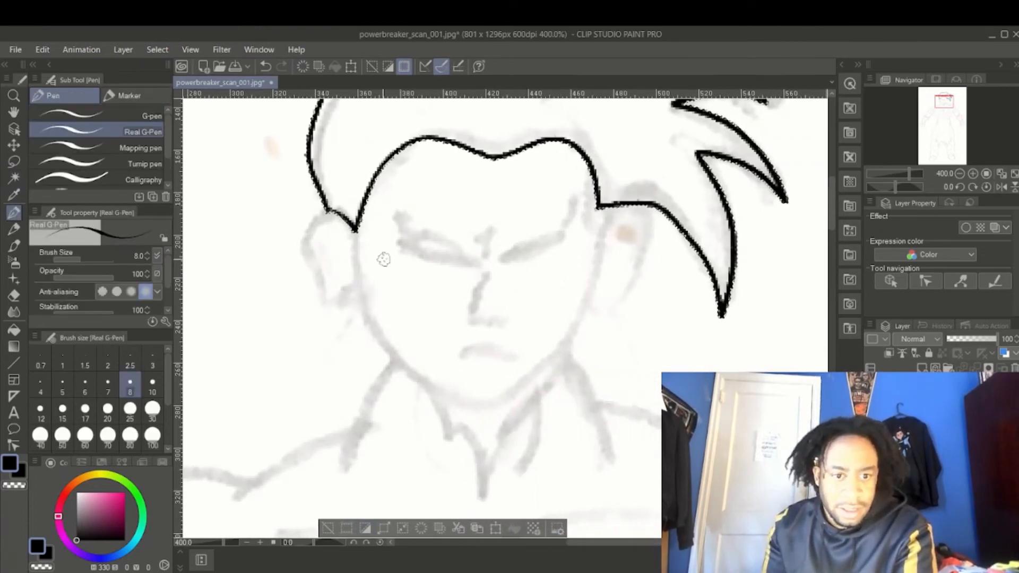
{"action": "left_click_drag", "start_coordinate": [326, 210], "coordinate": [362, 307]}
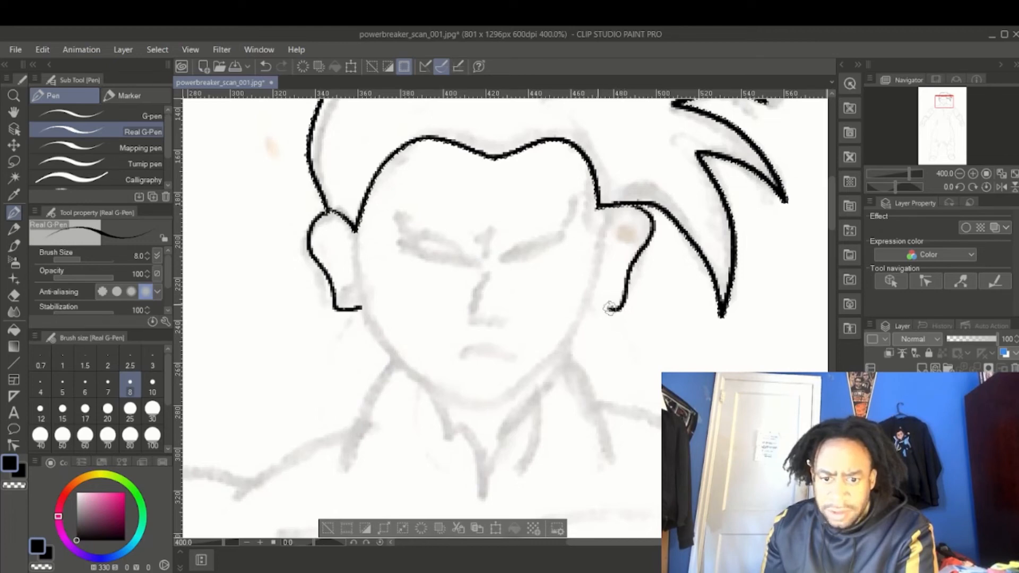
{"action": "left_click_drag", "start_coordinate": [355, 223], "coordinate": [359, 263]}
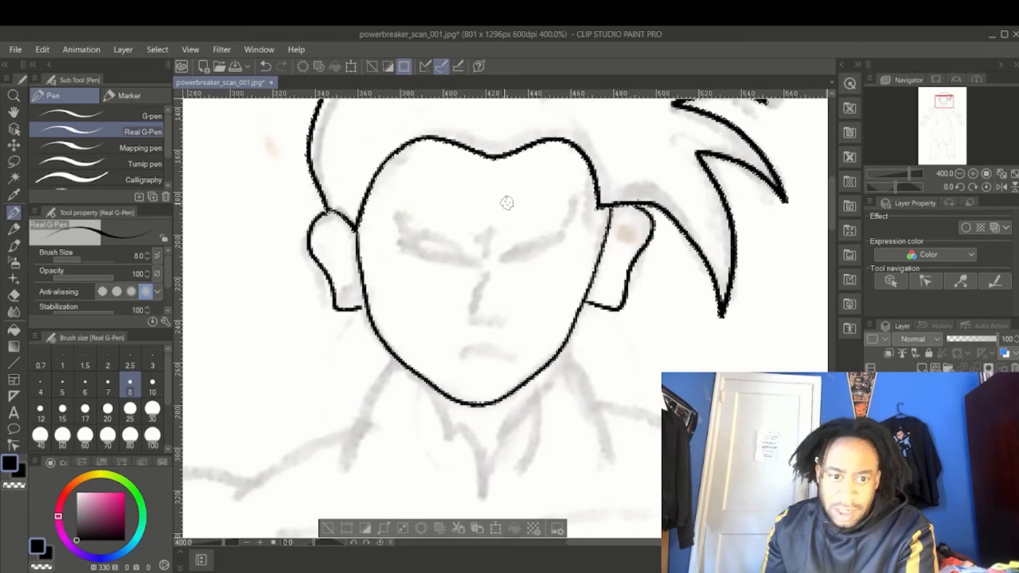
- Erase the face edge beside the ear nearest the spikes, redraw it up to the hairline, and ink both inner ear lines
{"action": "left_click", "coordinate": [20, 297]}
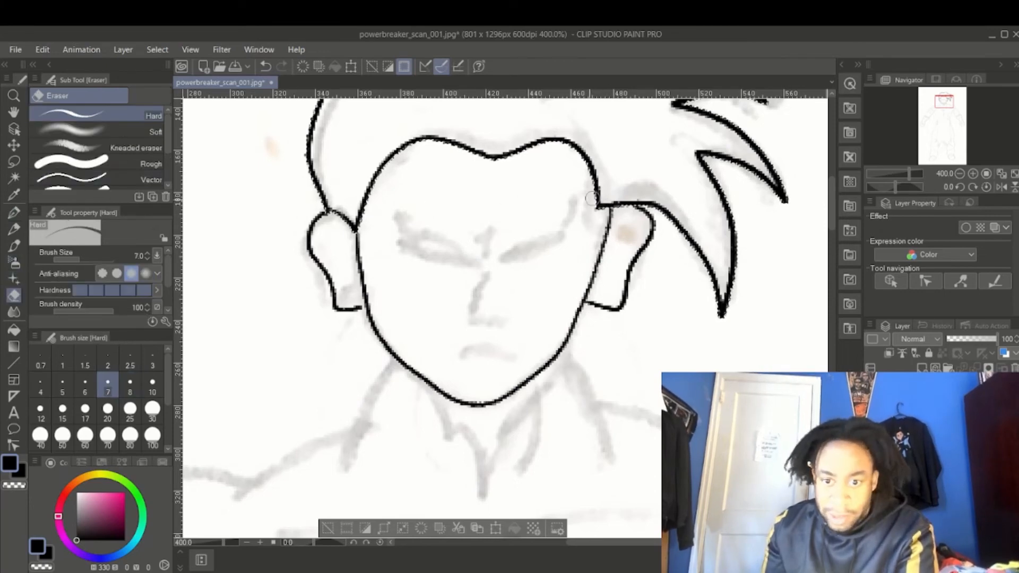
{"action": "left_click_drag", "start_coordinate": [608, 236], "coordinate": [605, 244]}
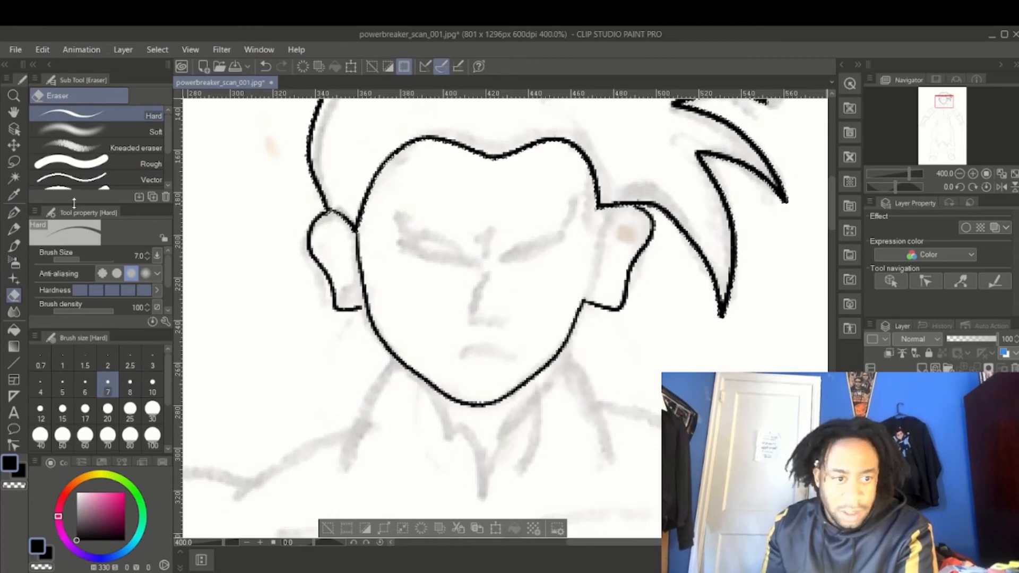
{"action": "key", "text": "p"}
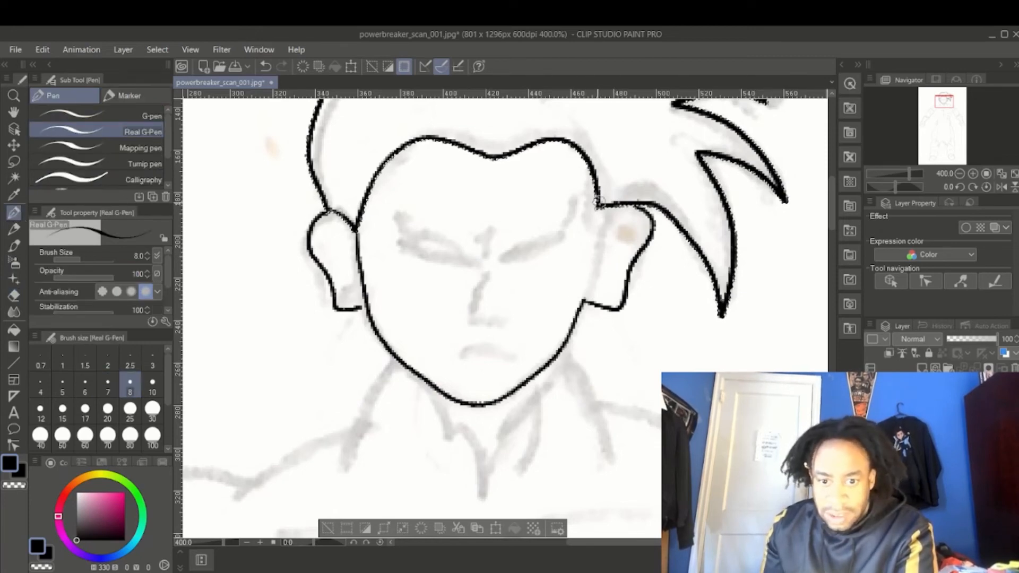
{"action": "left_click_drag", "start_coordinate": [595, 215], "coordinate": [584, 301]}
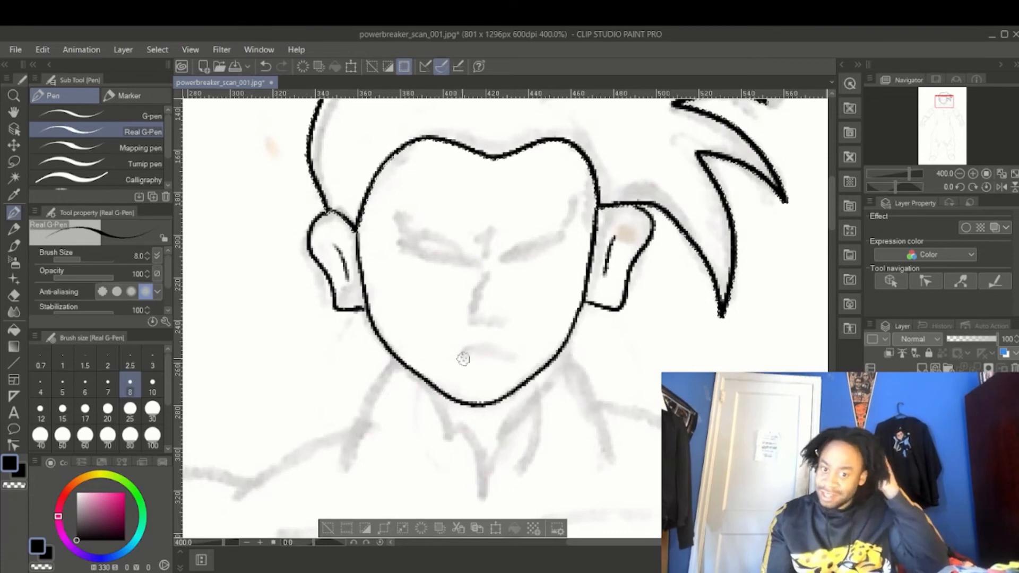
- Ink the downturned mouth and the angular nose line over the sketch
{"action": "left_click_drag", "start_coordinate": [488, 351], "coordinate": [503, 355]}
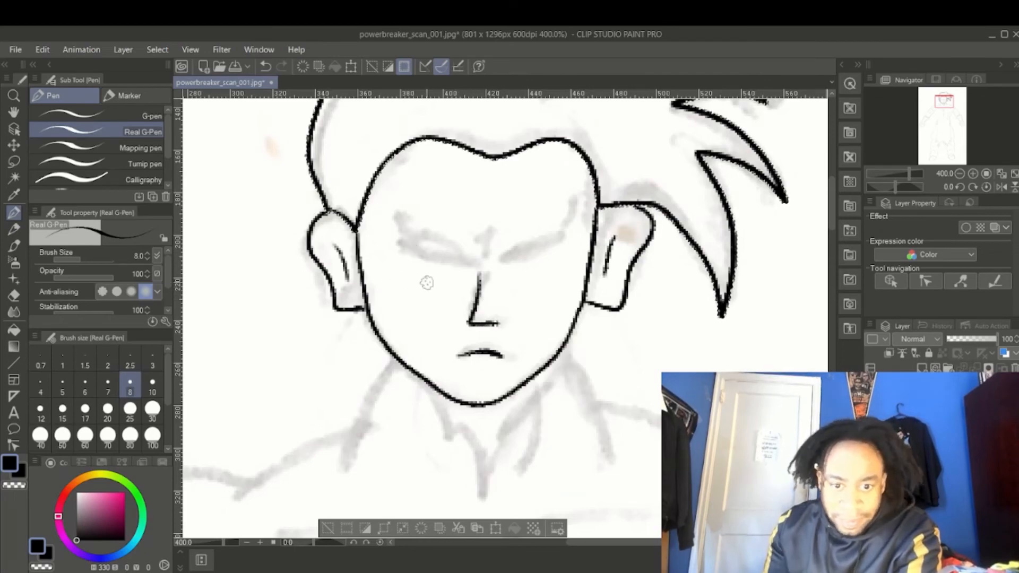
- Set the Real G-Pen brush size to 7 and ink both narrowed eyes, the slanted brows and the frown lines between them
{"action": "key", "text": "bracketleft"}
{"action": "left_click_drag", "start_coordinate": [401, 248], "coordinate": [471, 260]}
{"action": "mouse_move", "coordinate": [402, 248]}
{"action": "left_mouse_down"}
{"action": "mouse_move", "coordinate": [471, 261]}
{"action": "mouse_move", "coordinate": [562, 247]}
{"action": "left_mouse_up"}
{"action": "left_click_drag", "start_coordinate": [495, 260], "coordinate": [561, 248]}
{"action": "left_click_drag", "start_coordinate": [480, 237], "coordinate": [473, 254]}
{"action": "left_click_drag", "start_coordinate": [565, 222], "coordinate": [564, 239]}
{"action": "mouse_move", "coordinate": [397, 213]}
{"action": "left_mouse_down"}
{"action": "mouse_move", "coordinate": [402, 239]}
{"action": "mouse_move", "coordinate": [468, 259]}
{"action": "left_mouse_up"}
{"action": "left_click_drag", "start_coordinate": [557, 223], "coordinate": [496, 249]}
- Ink the neck and throat lines, the slopes down to the shoulders and the bands around both upper arms
{"action": "left_click_drag", "start_coordinate": [421, 377], "coordinate": [482, 494]}
{"action": "scroll", "coordinate": [461, 371], "scroll_direction": "down", "scroll_amount": 2}
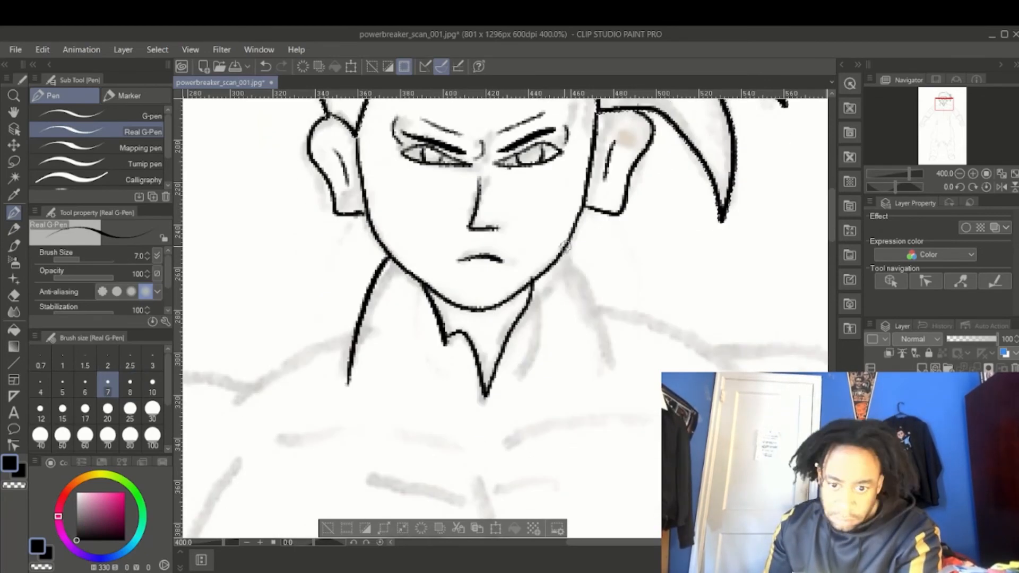
{"action": "key", "text": "ctrl+minus"}
{"action": "left_click_drag", "start_coordinate": [398, 203], "coordinate": [329, 247]}
{"action": "left_click_drag", "start_coordinate": [298, 315], "coordinate": [222, 265]}
{"action": "left_click_drag", "start_coordinate": [692, 251], "coordinate": [618, 312]}
{"action": "left_click_drag", "start_coordinate": [576, 206], "coordinate": [660, 234]}
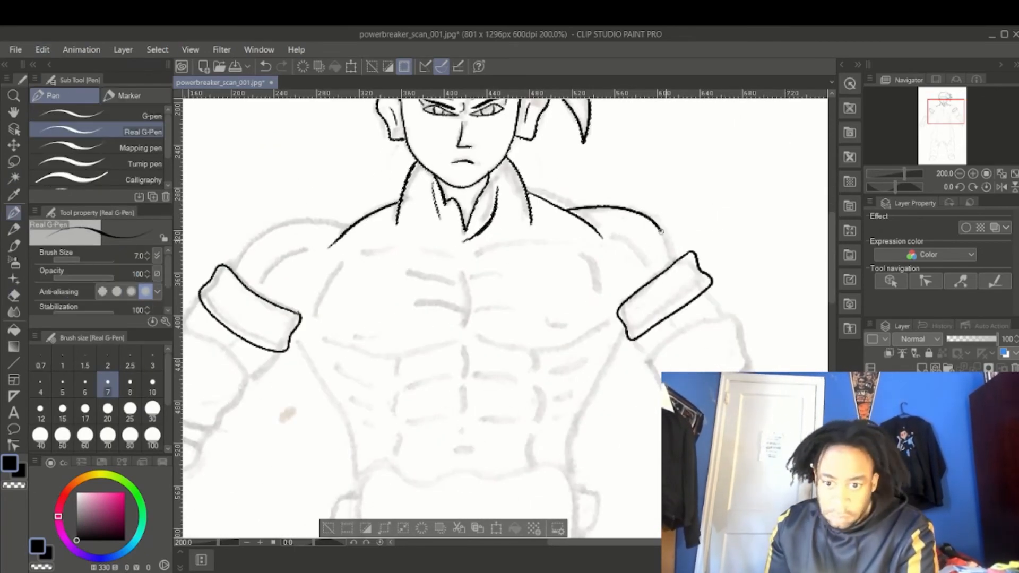
- Ink the shoulder and chest muscles, the tapering torso sides, and the abdominal and rib lines
{"action": "left_click_drag", "start_coordinate": [346, 225], "coordinate": [232, 275]}
{"action": "mouse_move", "coordinate": [459, 261]}
{"action": "left_mouse_down"}
{"action": "mouse_move", "coordinate": [465, 340]}
{"action": "mouse_move", "coordinate": [617, 323]}
{"action": "left_mouse_up"}
{"action": "scroll", "coordinate": [461, 319], "scroll_direction": "down", "scroll_amount": 3}
{"action": "mouse_move", "coordinate": [294, 190]}
{"action": "left_mouse_down"}
{"action": "mouse_move", "coordinate": [353, 301]}
{"action": "mouse_move", "coordinate": [359, 344]}
{"action": "left_mouse_up"}
{"action": "left_click_drag", "start_coordinate": [624, 192], "coordinate": [564, 326]}
{"action": "left_click_drag", "start_coordinate": [477, 274], "coordinate": [530, 271]}
{"action": "left_click_drag", "start_coordinate": [536, 228], "coordinate": [575, 215]}
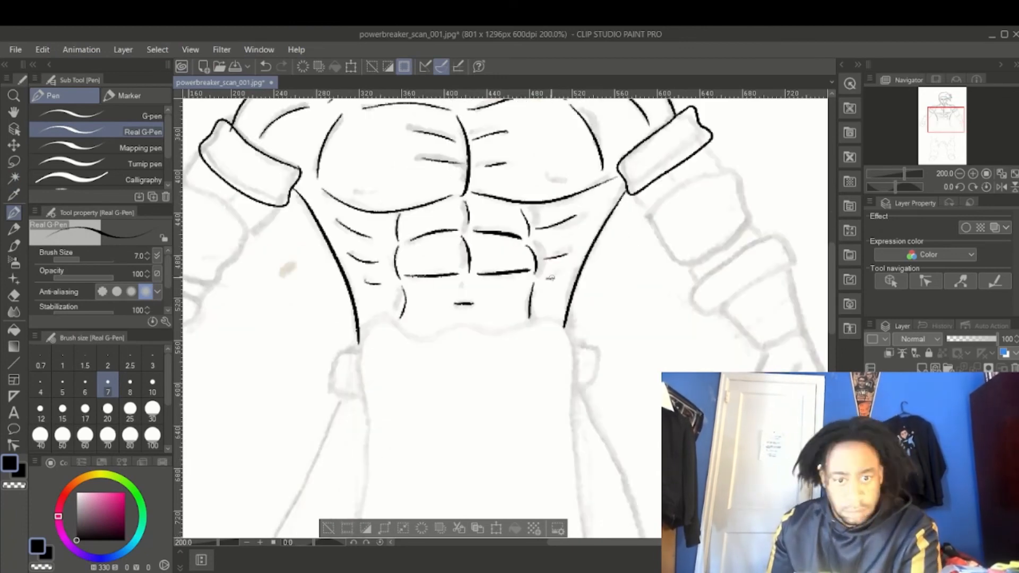
- Ink the elbow wrap on the figure's right arm and the wrap, forearm band and fist of its left arm
{"action": "scroll", "coordinate": [462, 319], "scroll_direction": "left", "scroll_amount": 3}
{"action": "left_click_drag", "start_coordinate": [374, 194], "coordinate": [431, 274]}
{"action": "scroll", "coordinate": [461, 318], "scroll_direction": "right", "scroll_amount": 4}
{"action": "mouse_move", "coordinate": [658, 164]}
{"action": "left_mouse_down"}
{"action": "mouse_move", "coordinate": [610, 267]}
{"action": "mouse_move", "coordinate": [684, 229]}
{"action": "left_mouse_up"}
{"action": "mouse_move", "coordinate": [626, 314]}
{"action": "left_mouse_down"}
{"action": "mouse_move", "coordinate": [706, 250]}
{"action": "mouse_move", "coordinate": [700, 350]}
{"action": "left_mouse_up"}
{"action": "left_click_drag", "start_coordinate": [721, 260], "coordinate": [751, 355]}
{"action": "scroll", "coordinate": [461, 319], "scroll_direction": "right", "scroll_amount": 2}
- Ink the forearm band, forearm and clenched fist with its thumb on the figure's right arm
{"action": "scroll", "coordinate": [461, 319], "scroll_direction": "left", "scroll_amount": 8}
{"action": "left_click_drag", "start_coordinate": [369, 259], "coordinate": [450, 301]}
{"action": "left_click_drag", "start_coordinate": [354, 298], "coordinate": [333, 350]}
{"action": "left_click_drag", "start_coordinate": [425, 325], "coordinate": [377, 365]}
{"action": "left_click_drag", "start_coordinate": [333, 350], "coordinate": [310, 449]}
{"action": "left_click_drag", "start_coordinate": [378, 365], "coordinate": [376, 417]}
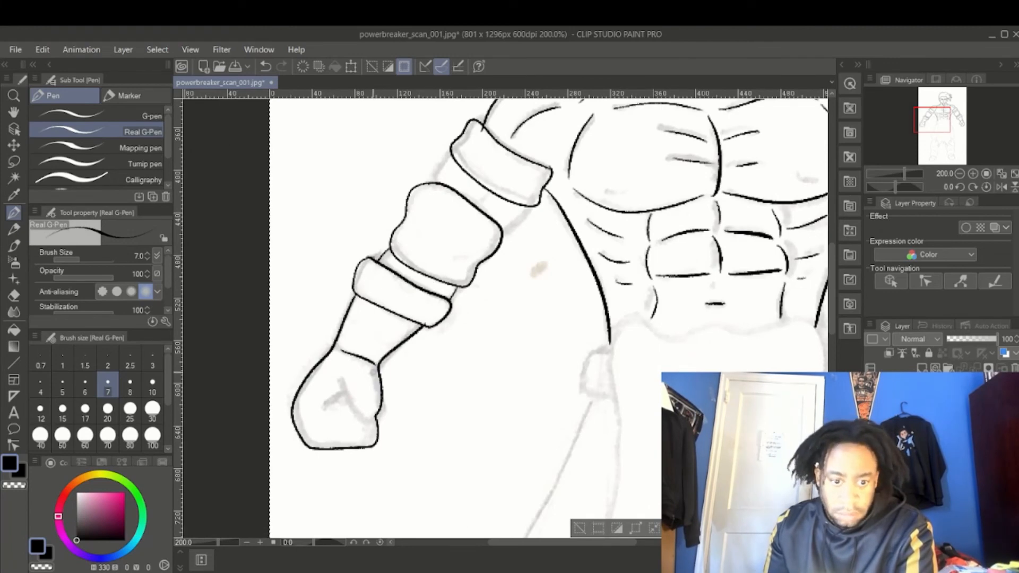
{"action": "left_click", "coordinate": [42, 50]}
{"action": "left_click", "coordinate": [50, 64]}
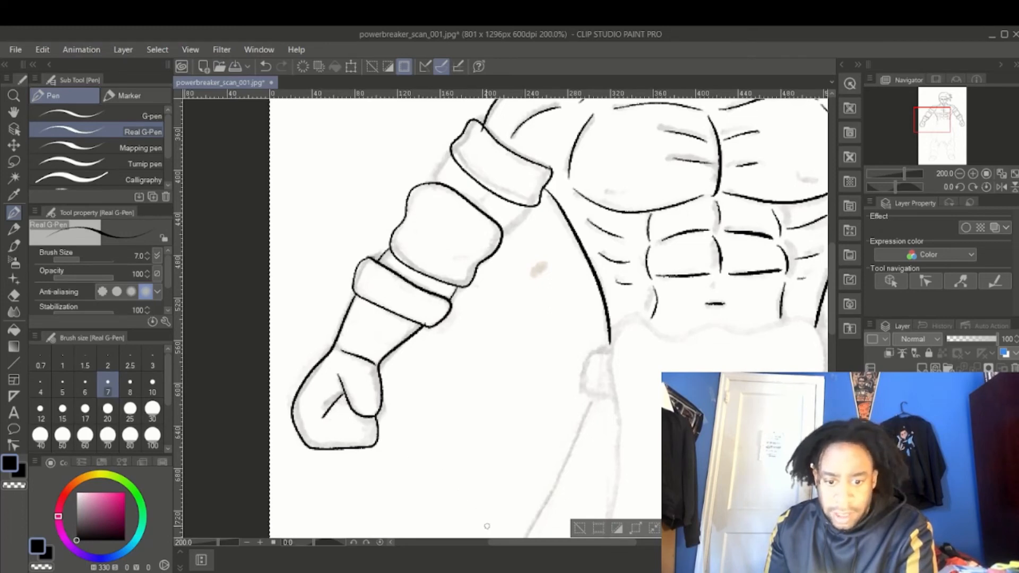
- Ink the long waist cloth with its wavy upper edge, both sides and the ragged hem between the legs
{"action": "left_click_drag", "start_coordinate": [496, 542], "coordinate": [534, 552]}
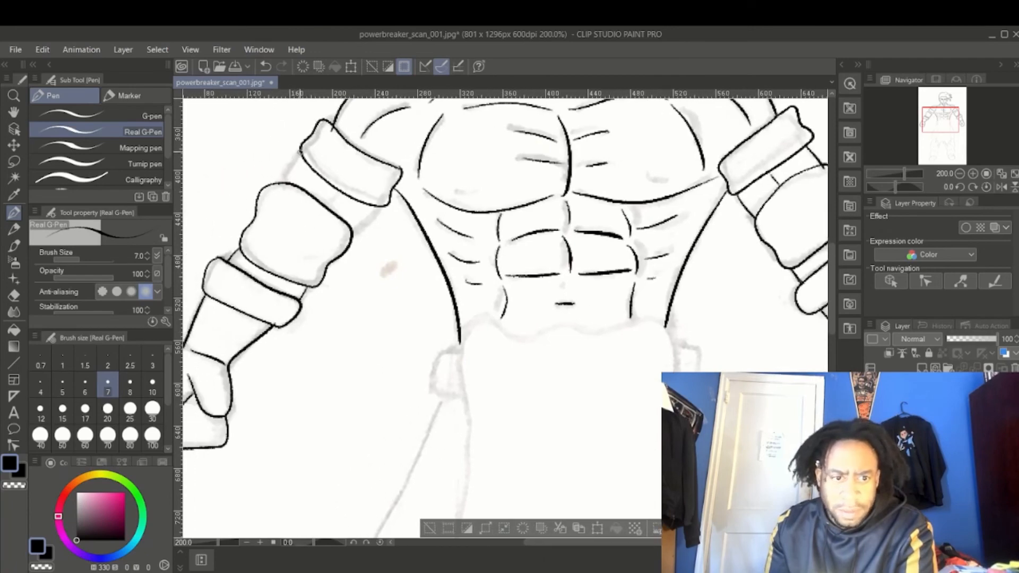
{"action": "left_click_drag", "start_coordinate": [525, 546], "coordinate": [552, 546]}
{"action": "scroll", "coordinate": [522, 319], "scroll_direction": "down", "scroll_amount": 3}
{"action": "left_click_drag", "start_coordinate": [413, 212], "coordinate": [630, 211]}
{"action": "left_click_drag", "start_coordinate": [413, 213], "coordinate": [423, 280]}
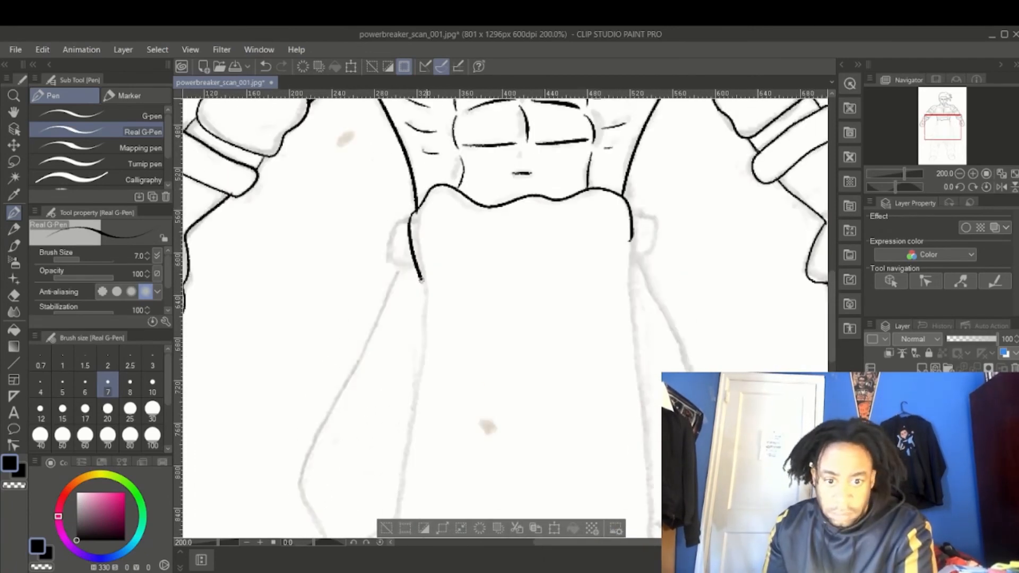
{"action": "scroll", "coordinate": [522, 318], "scroll_direction": "down", "scroll_amount": 5}
{"action": "left_click_drag", "start_coordinate": [383, 406], "coordinate": [653, 340]}
- Ink the small rounded tabs on both sides of the waist cloth at hip height
{"action": "key", "text": "ctrl+minus"}
{"action": "left_click", "coordinate": [14, 178]}
{"action": "left_click_drag", "start_coordinate": [437, 253], "coordinate": [439, 288]}
{"action": "left_click_drag", "start_coordinate": [604, 250], "coordinate": [604, 284]}
{"action": "left_click", "coordinate": [14, 178]}
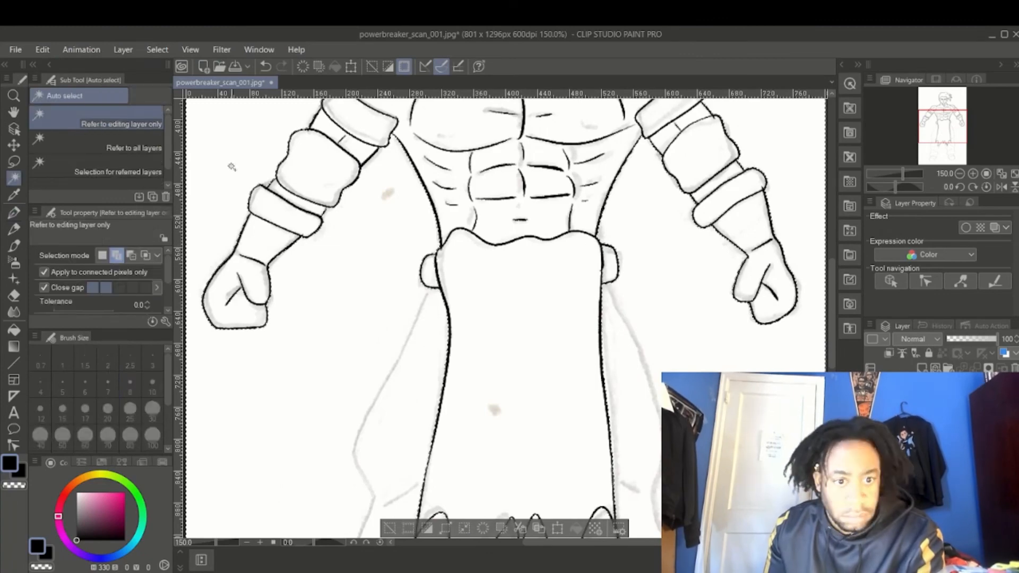
- Ink the outer edges of both trouser legs from the hips down to the knees with the Real G-Pen
{"action": "left_click", "coordinate": [13, 213]}
{"action": "scroll", "coordinate": [504, 318], "scroll_direction": "down", "scroll_amount": 3}
{"action": "left_click_drag", "start_coordinate": [429, 134], "coordinate": [376, 345]}
{"action": "left_click_drag", "start_coordinate": [607, 127], "coordinate": [653, 340]}
- Ink the outer and inner contours of both lower trouser legs, the fabric folds and both shoes
{"action": "scroll", "coordinate": [504, 318], "scroll_direction": "down", "scroll_amount": 3}
{"action": "left_click_drag", "start_coordinate": [374, 196], "coordinate": [352, 421]}
{"action": "left_click_drag", "start_coordinate": [651, 193], "coordinate": [654, 401]}
{"action": "left_click_drag", "start_coordinate": [538, 215], "coordinate": [582, 414]}
{"action": "left_click_drag", "start_coordinate": [469, 265], "coordinate": [453, 398]}
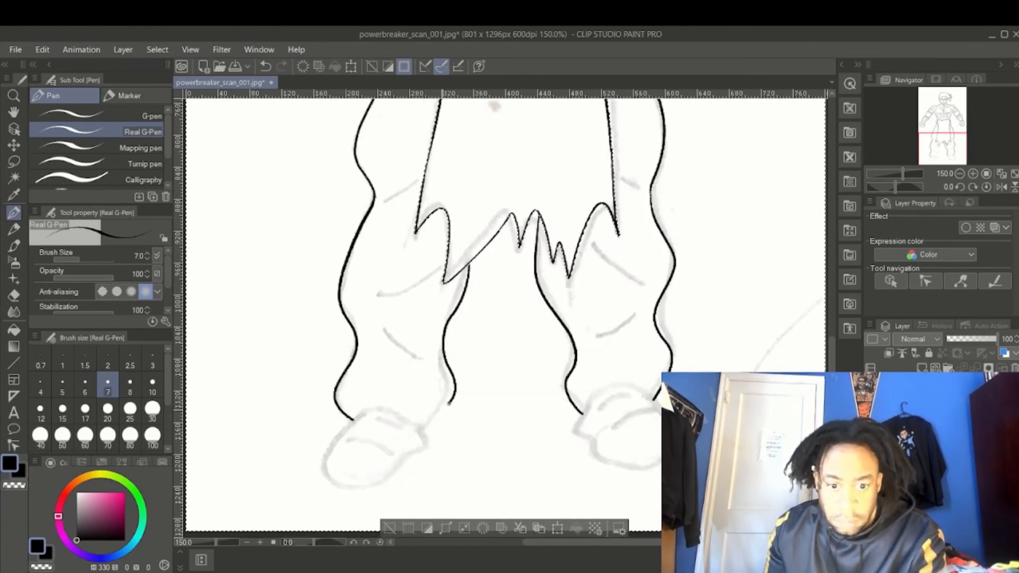
{"action": "left_click_drag", "start_coordinate": [367, 410], "coordinate": [353, 487]}
{"action": "mouse_move", "coordinate": [612, 387]}
{"action": "left_mouse_down"}
{"action": "mouse_move", "coordinate": [660, 467]}
{"action": "mouse_move", "coordinate": [661, 419]}
{"action": "left_mouse_up"}
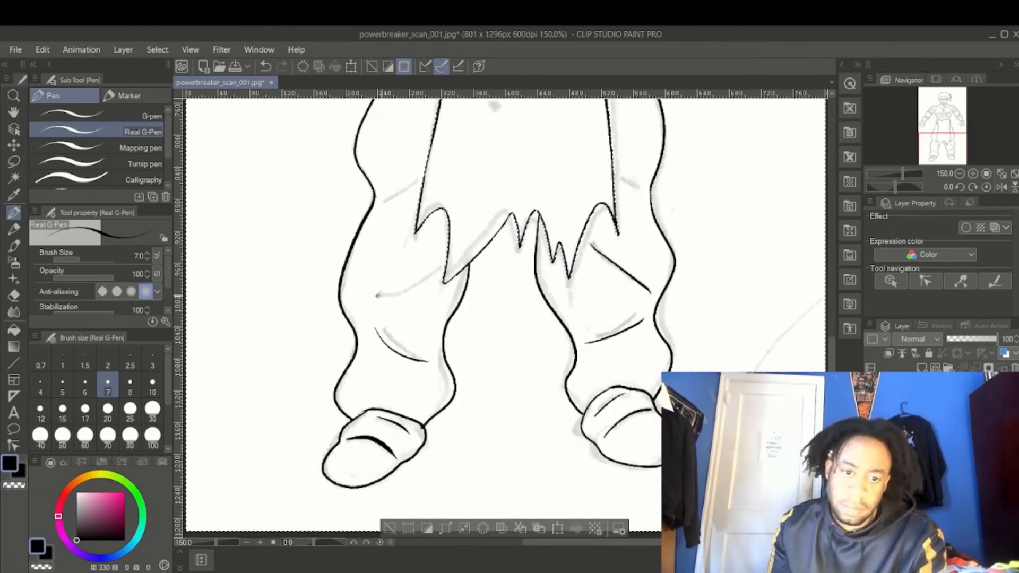
- Undo the removal of the inked figure from the canvas and check its line art on the head and torso
{"action": "scroll", "coordinate": [504, 318], "scroll_direction": "up", "scroll_amount": 10}
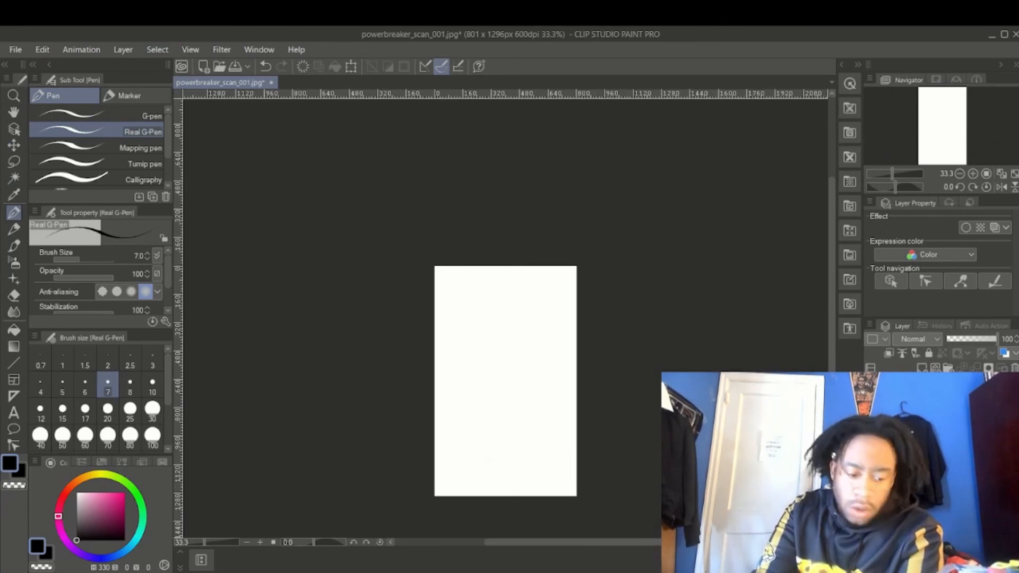
{"action": "key", "text": "ctrl+z"}
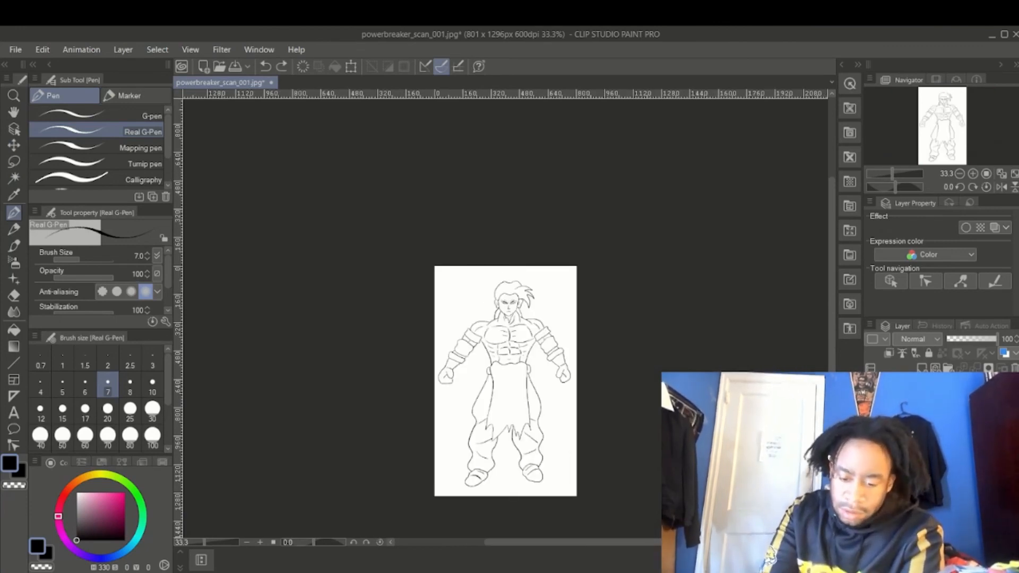
{"action": "key", "text": "ctrl+plus"}
{"action": "key", "text": "ctrl+plus"}
{"action": "key", "text": "ctrl+plus"}
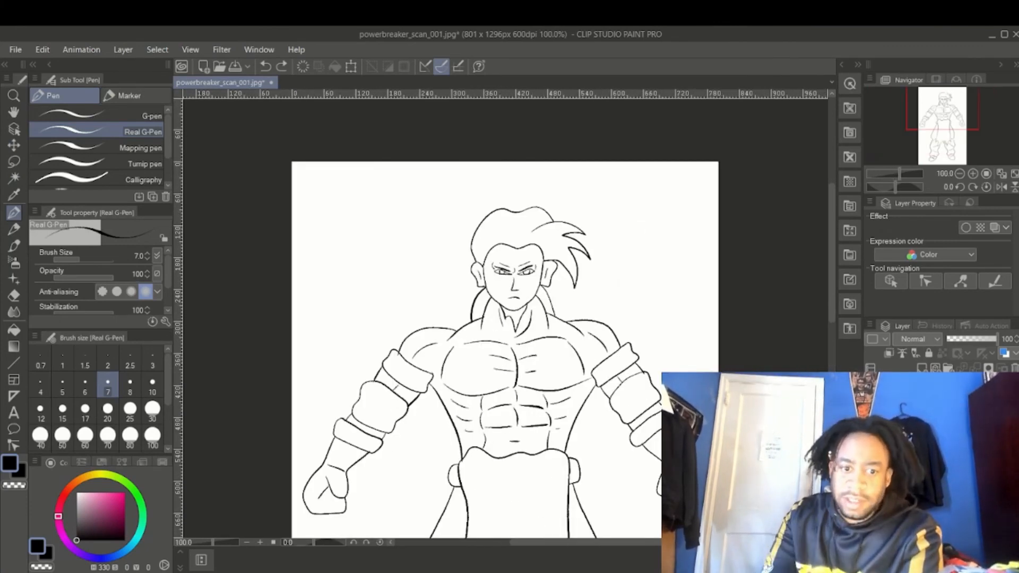